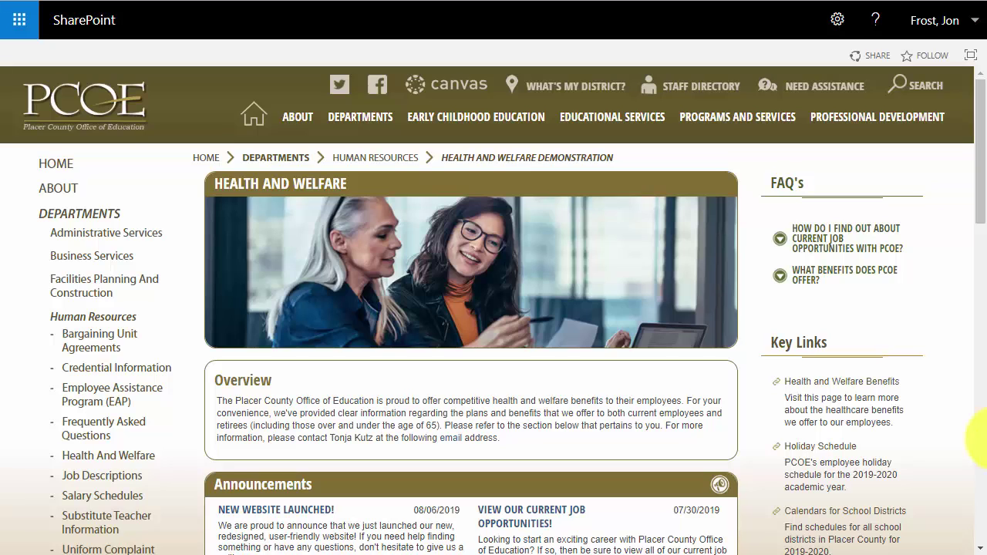
Step: Check out the Health and Welfare Demonstration page and put it into edit mode from the gear menu
click(834, 21)
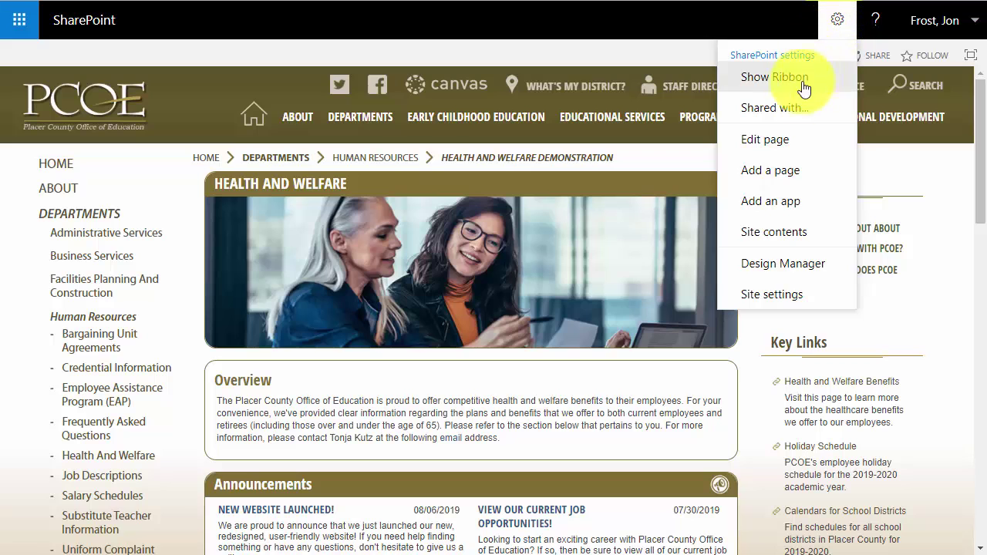
click(773, 142)
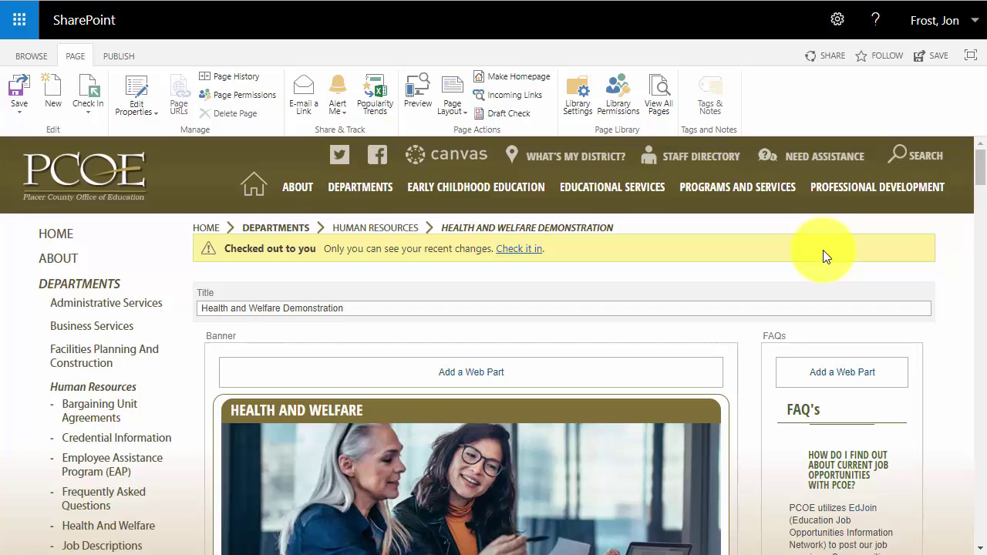
Step: Scroll to the Overview web part in the Welcome zone and place the cursor in its introductory paragraph
scroll(823, 256, down, 1)
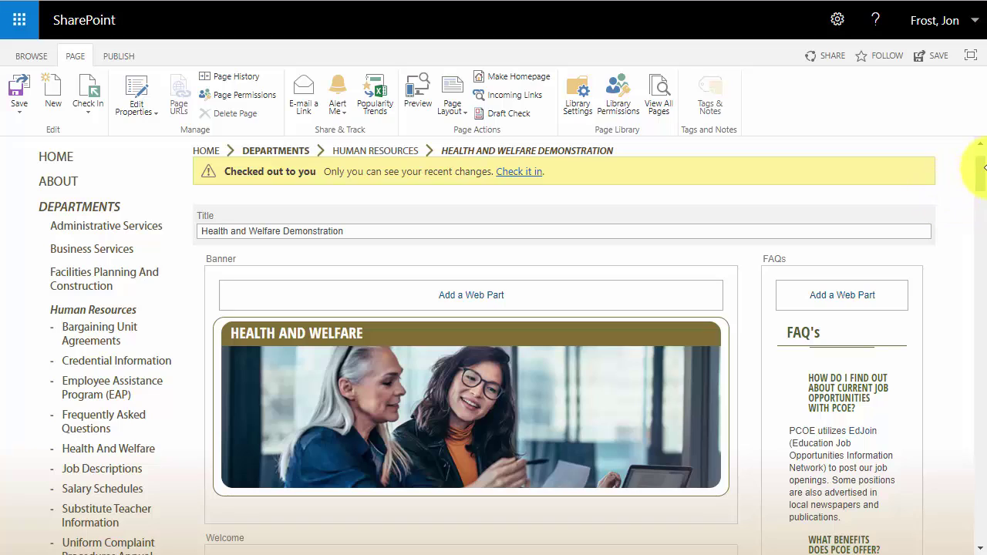
mouse_move(982, 172)
mouse_down()
mouse_move(983, 422)
mouse_move(982, 174)
mouse_up()
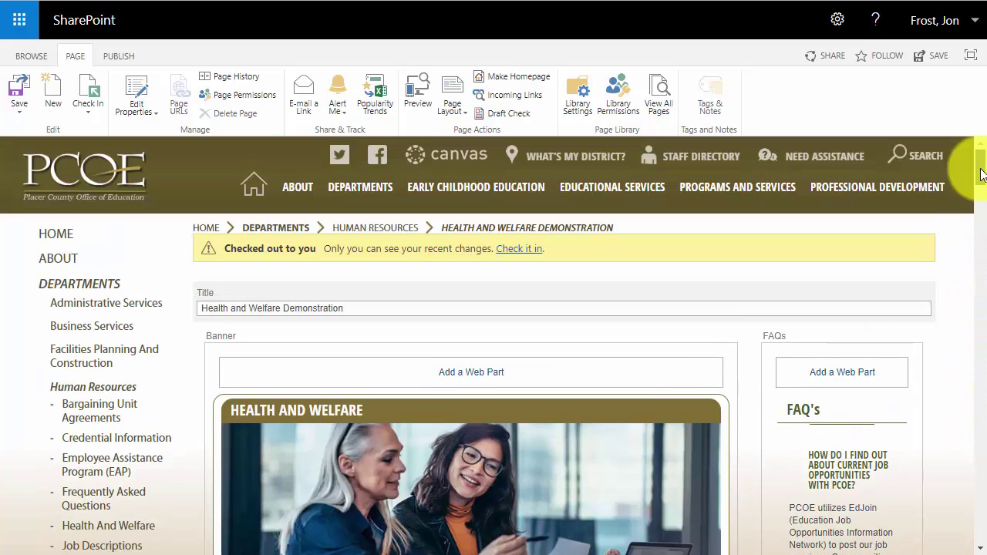
scroll(883, 359, down, 4)
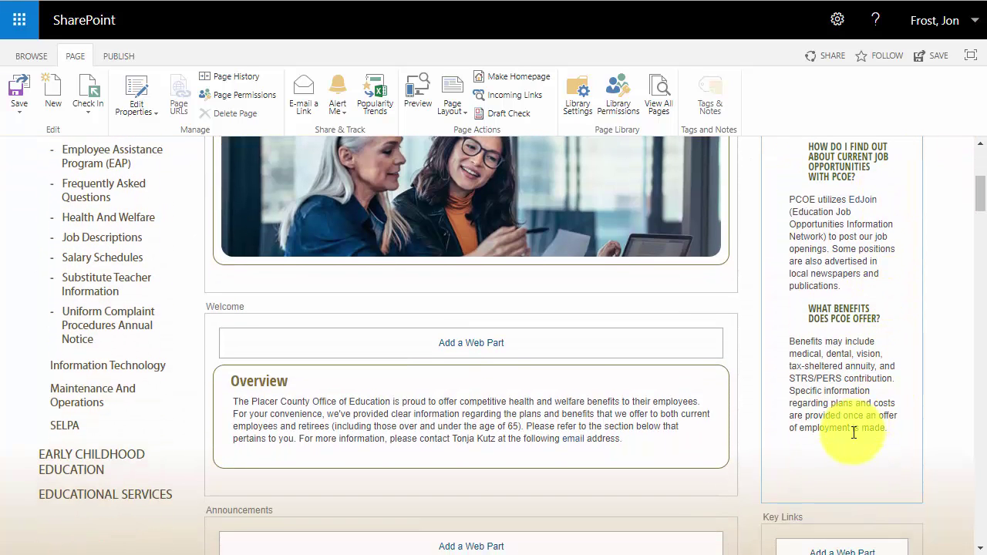
click(390, 397)
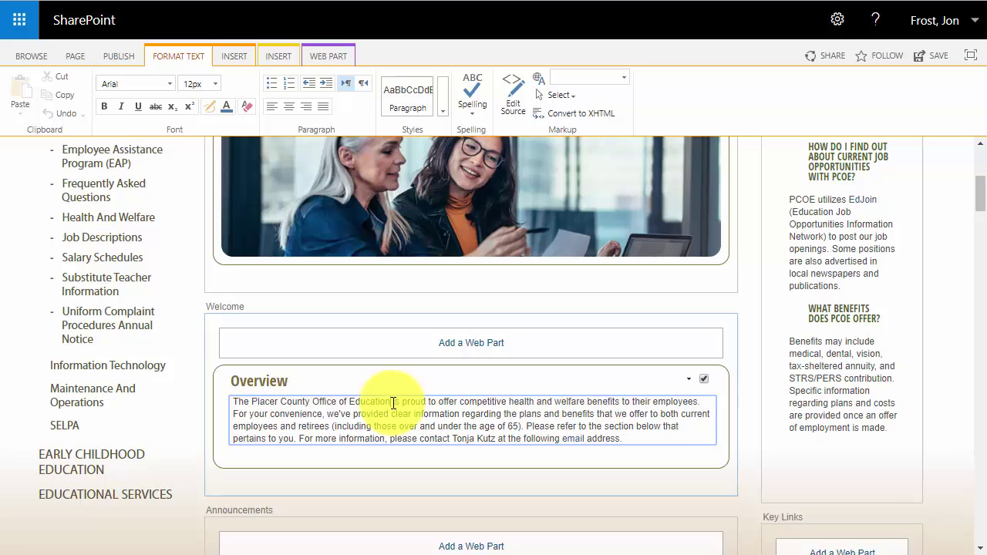
Step: Replace 'Placer County Office of Education' with PCOE, append 'and she'll get back to you right away', and save
drag(392, 402, 256, 398)
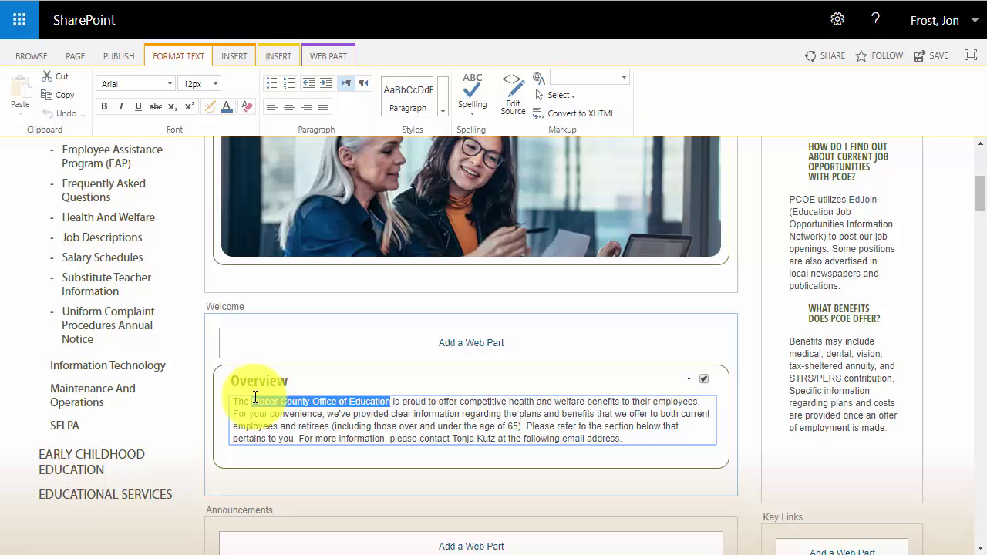
text(PCOE)
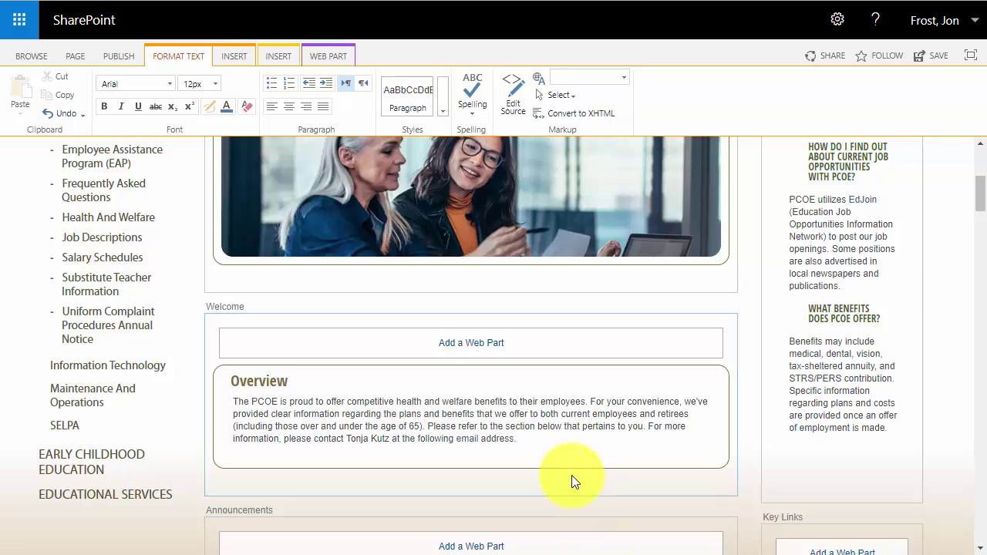
click(542, 434)
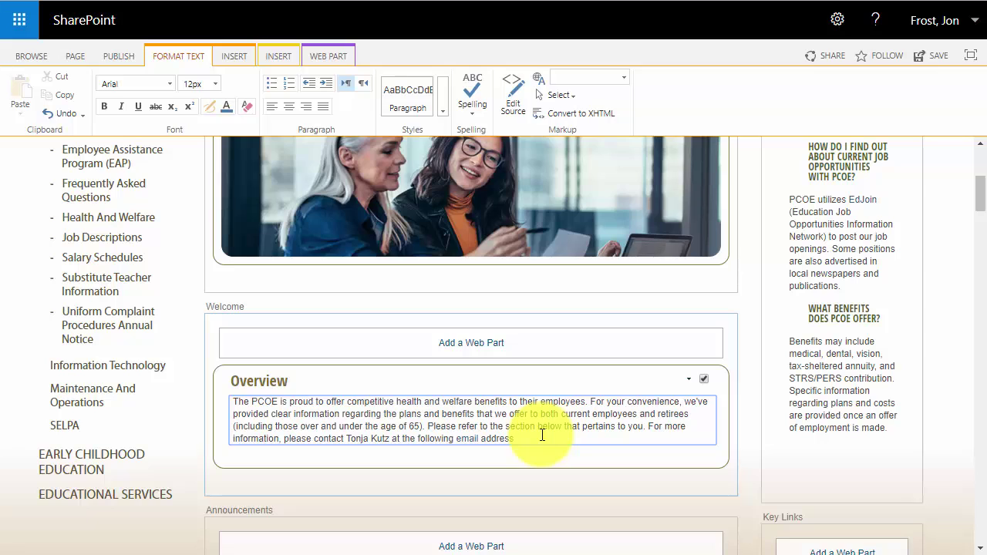
text(she'll get back to you right away.)
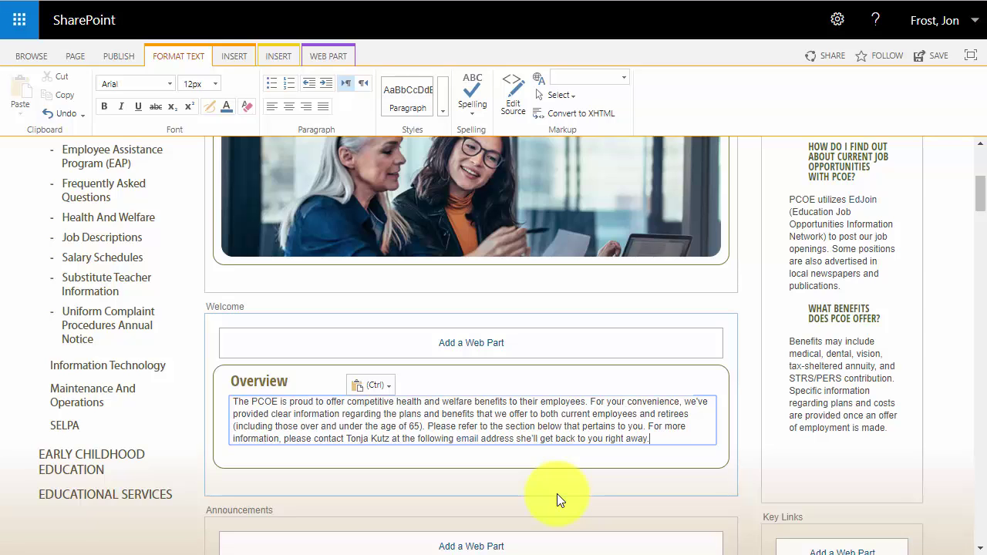
click(516, 439)
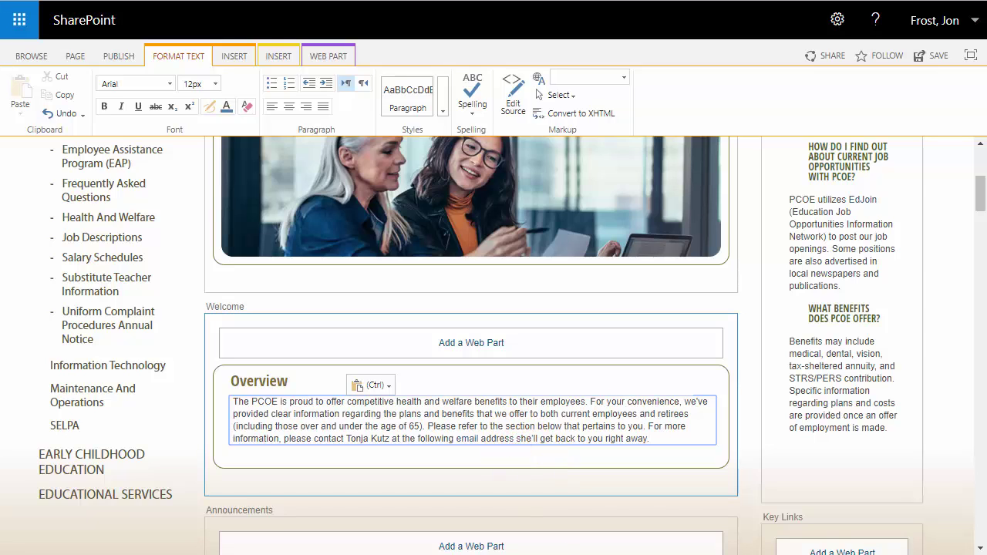
text(and)
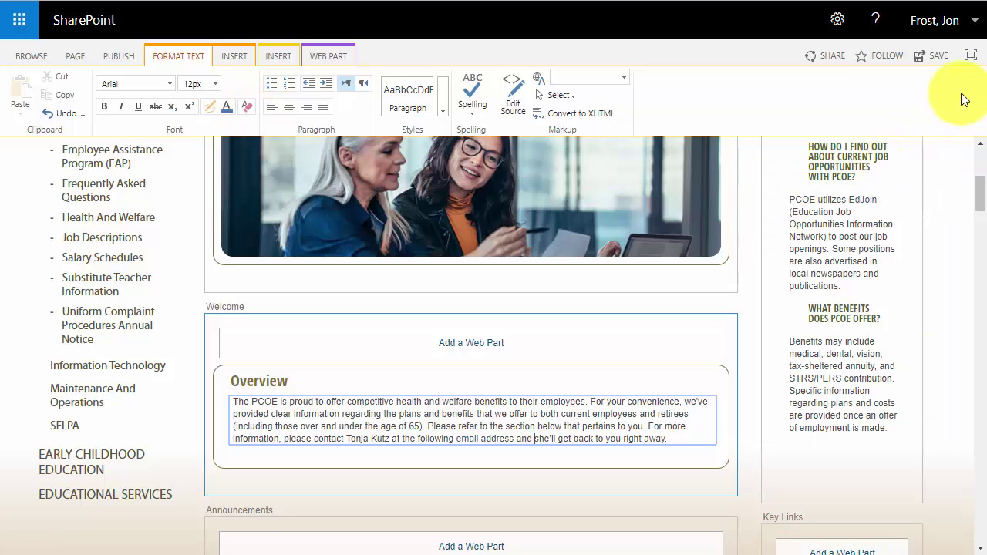
click(935, 66)
click(935, 60)
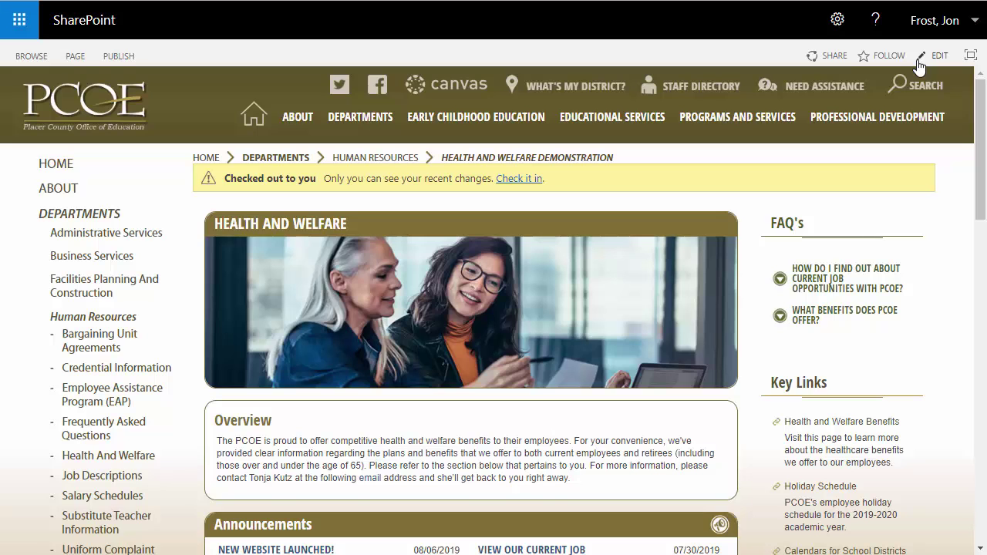
Step: Check in the Health and Welfare page without a comment and publish the draft
click(529, 180)
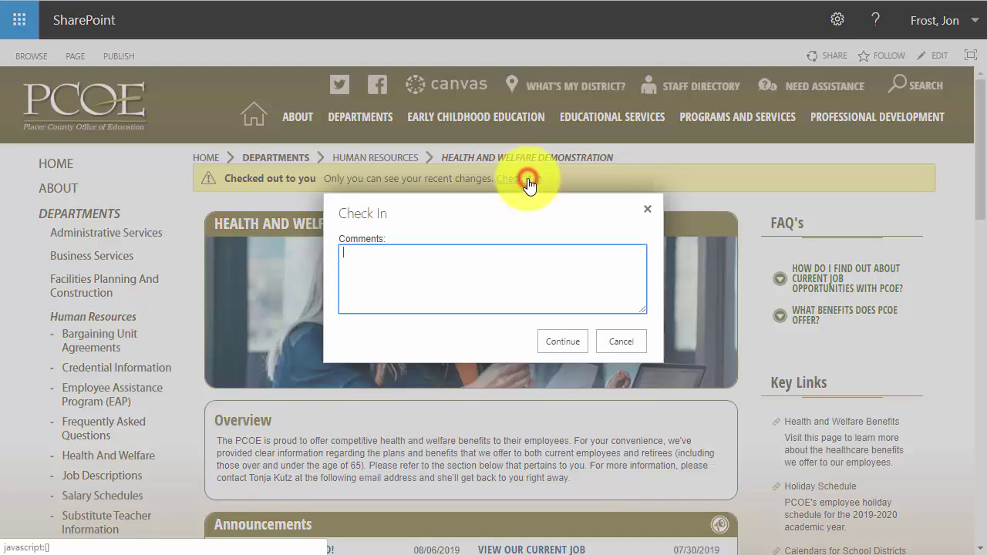
click(437, 254)
click(557, 347)
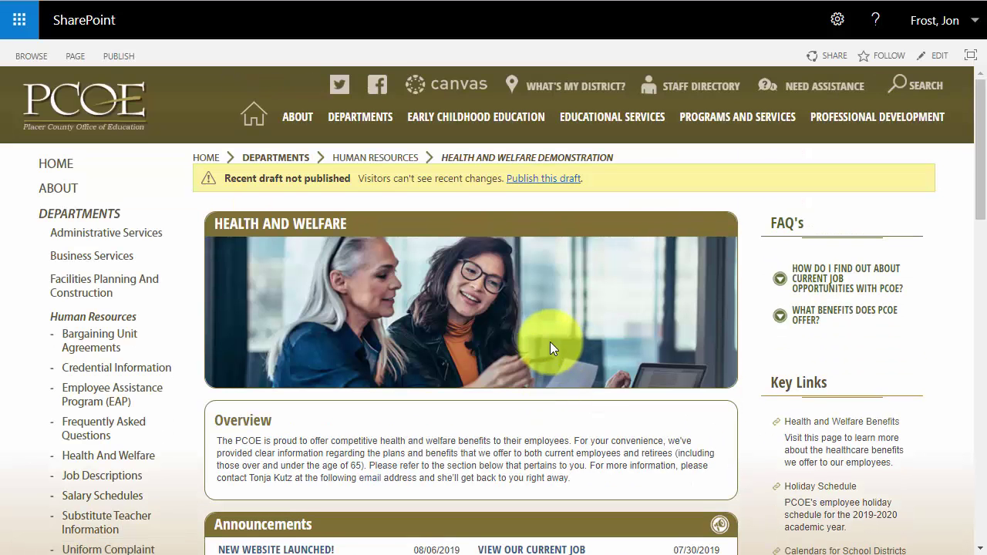
click(542, 186)
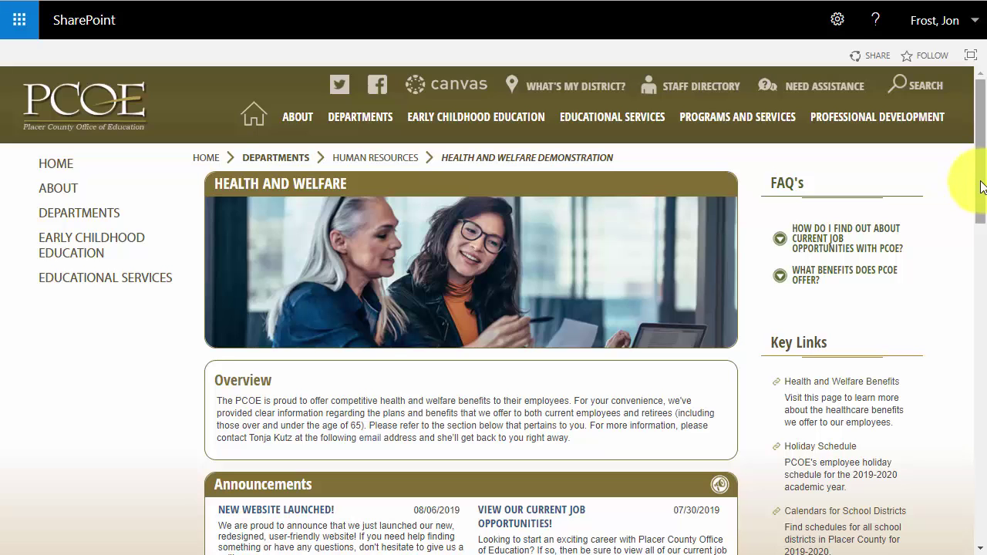
drag(980, 185, 973, 330)
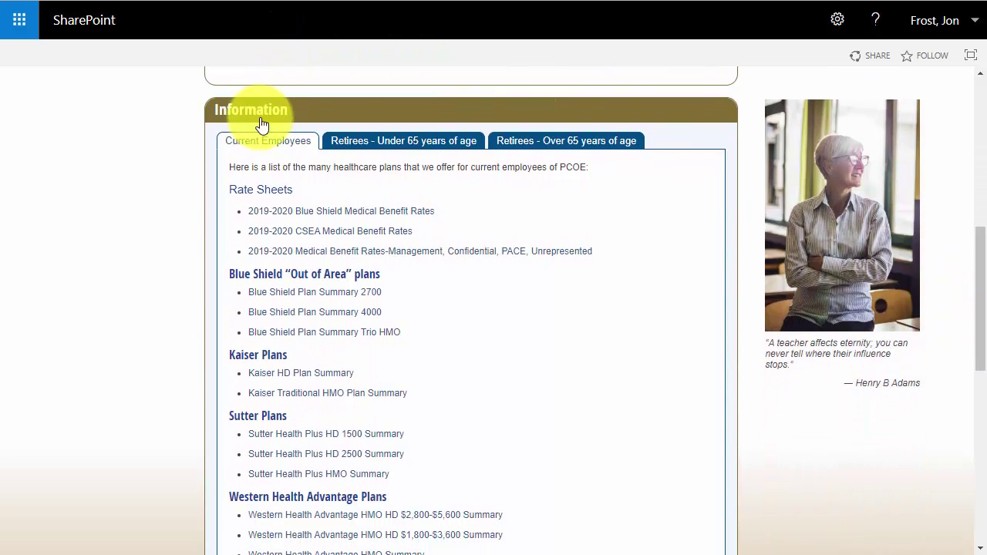
click(393, 144)
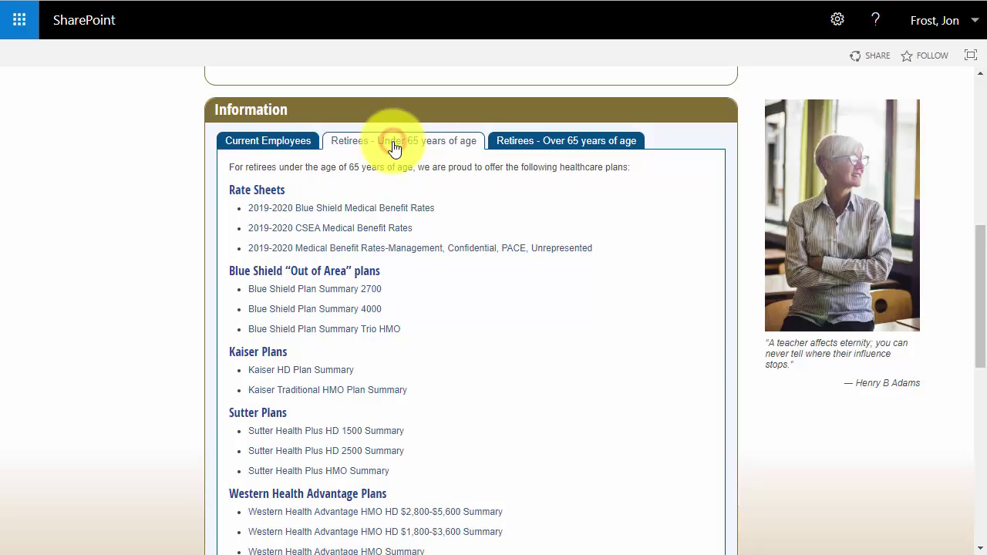
click(546, 145)
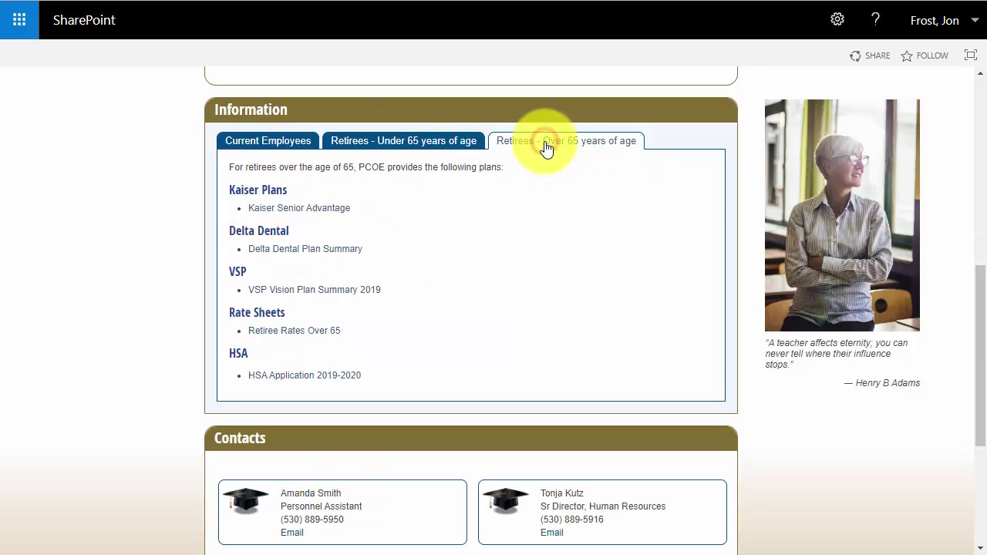
click(414, 145)
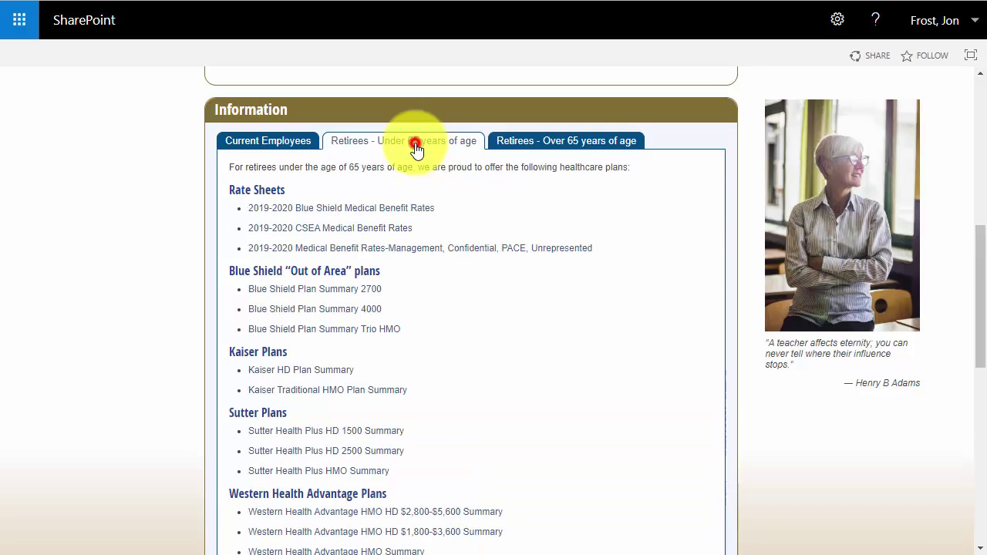
click(279, 147)
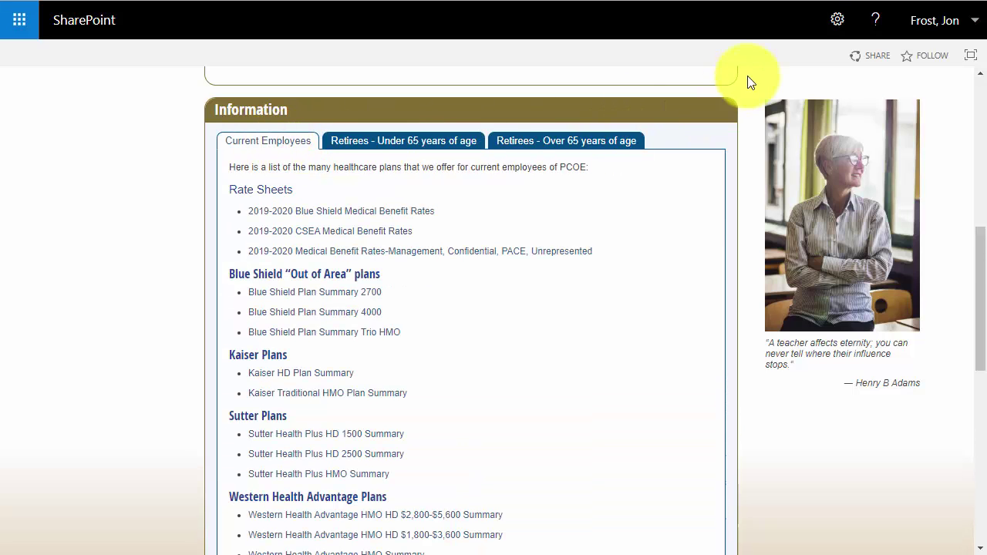
click(831, 29)
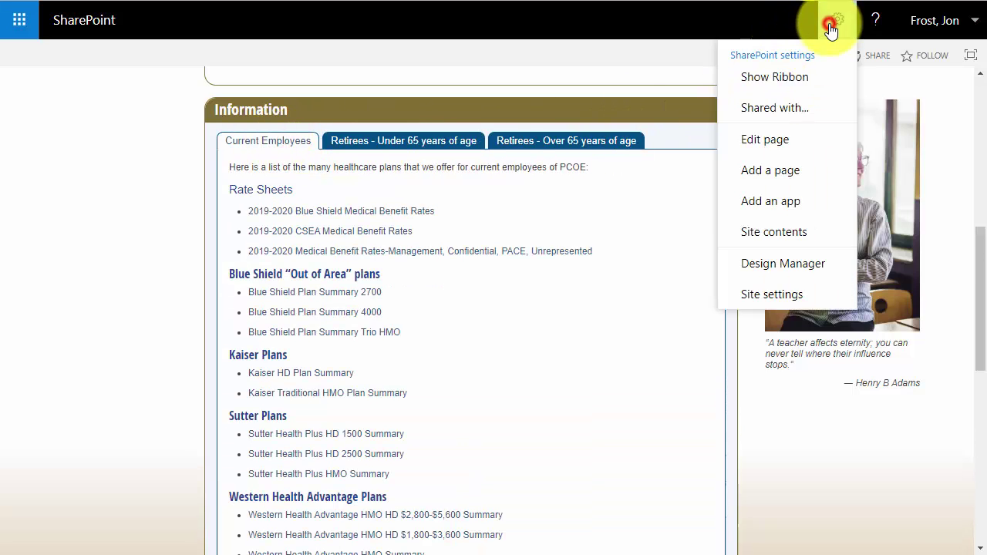
click(755, 146)
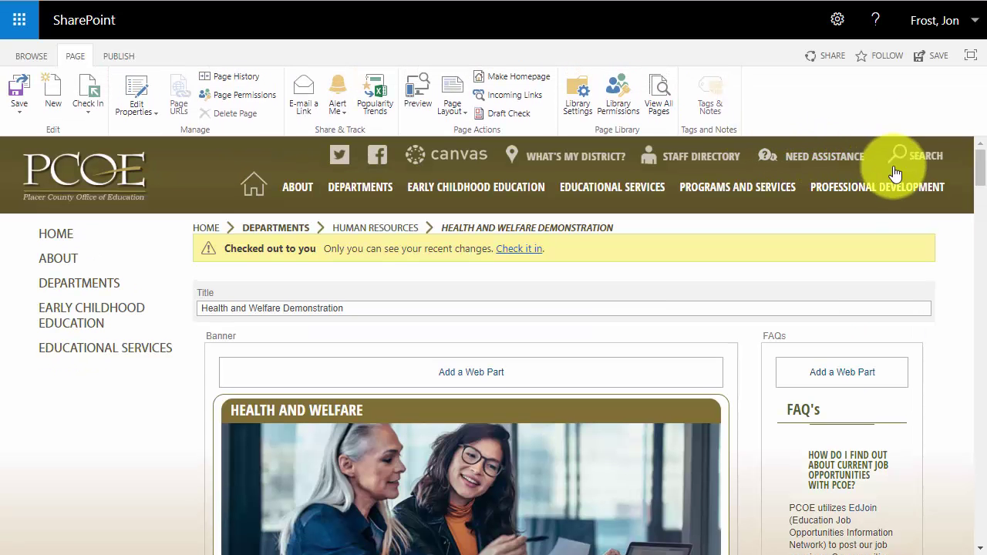
drag(982, 163, 981, 259)
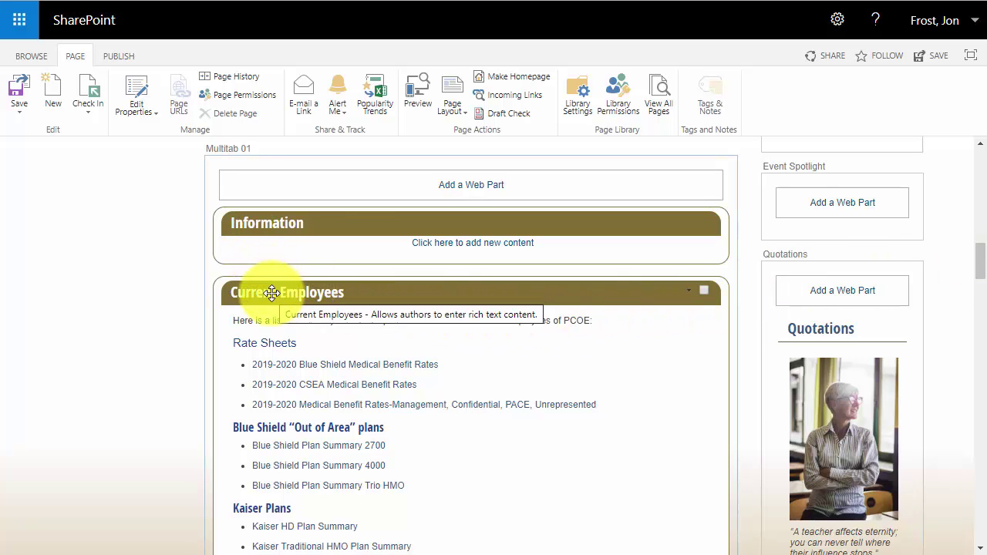
scroll(267, 331, down, 6)
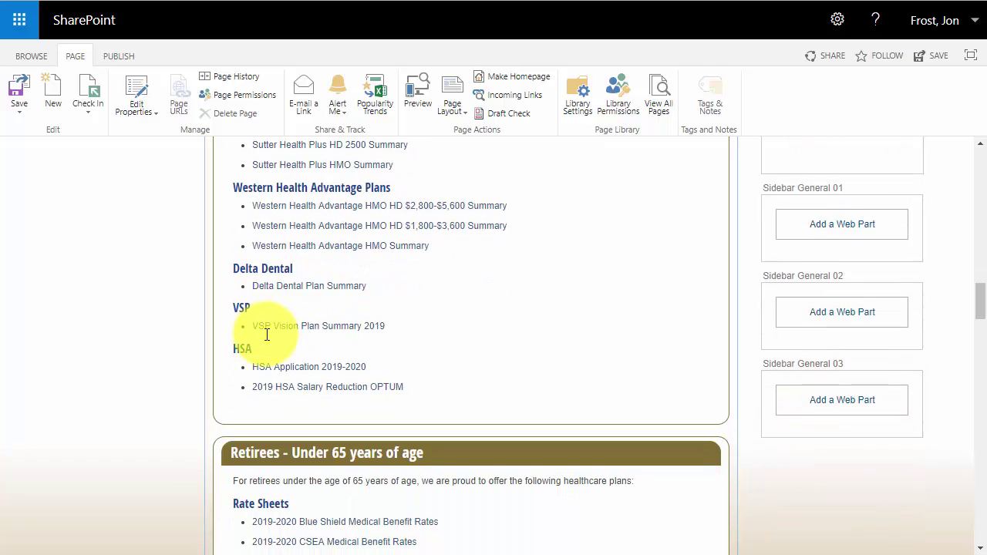
scroll(267, 334, down, 2)
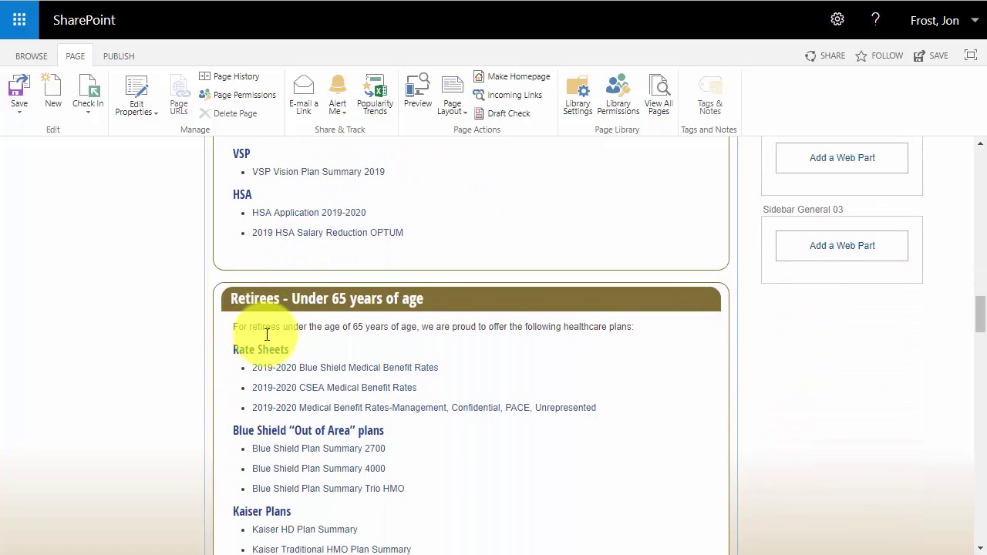
scroll(266, 334, down, 6)
scroll(267, 334, down, 3)
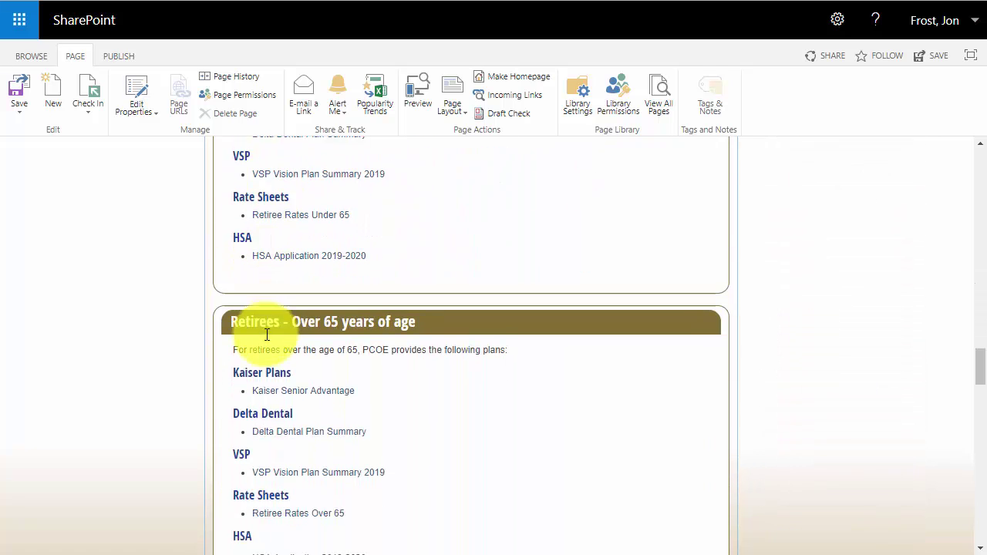
scroll(267, 333, up, 3)
scroll(266, 334, up, 10)
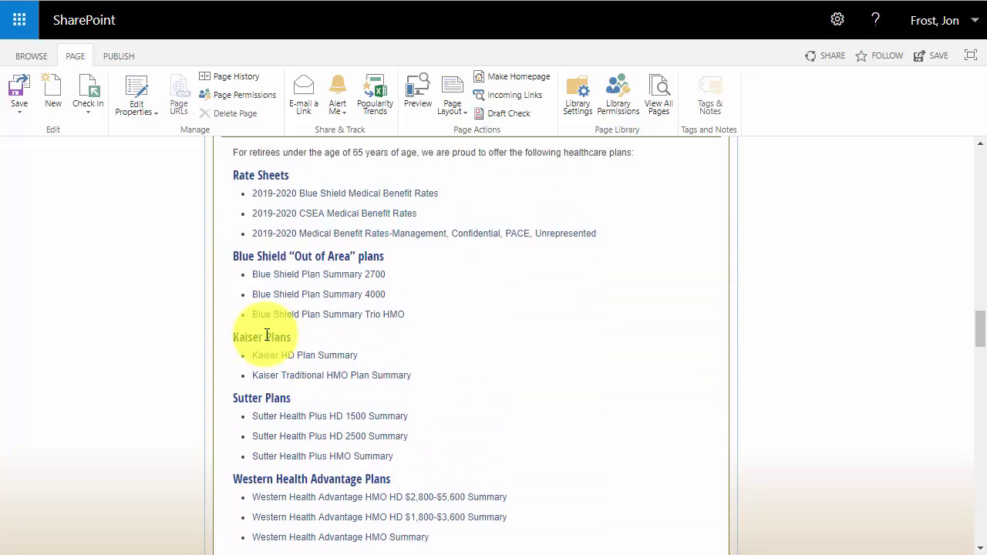
scroll(266, 334, up, 7)
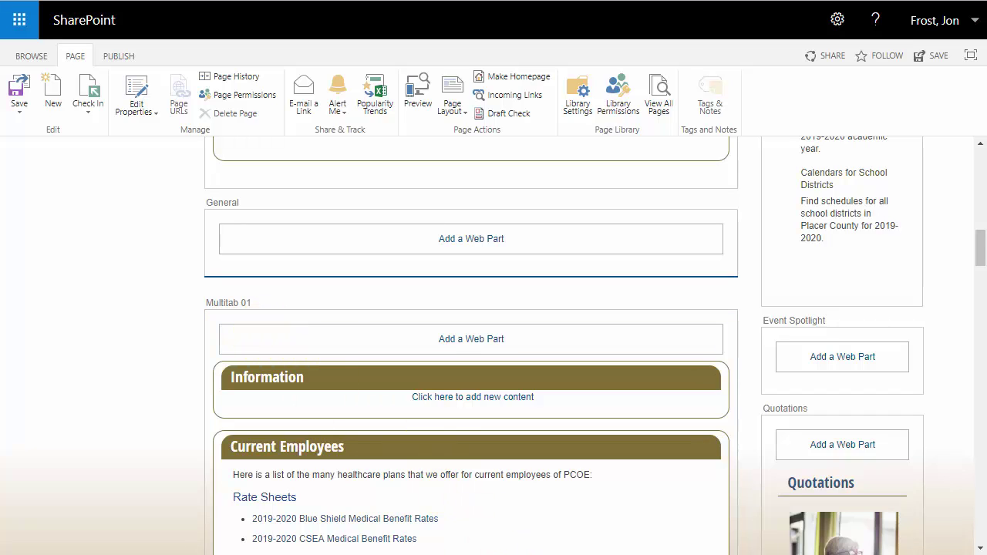
click(385, 475)
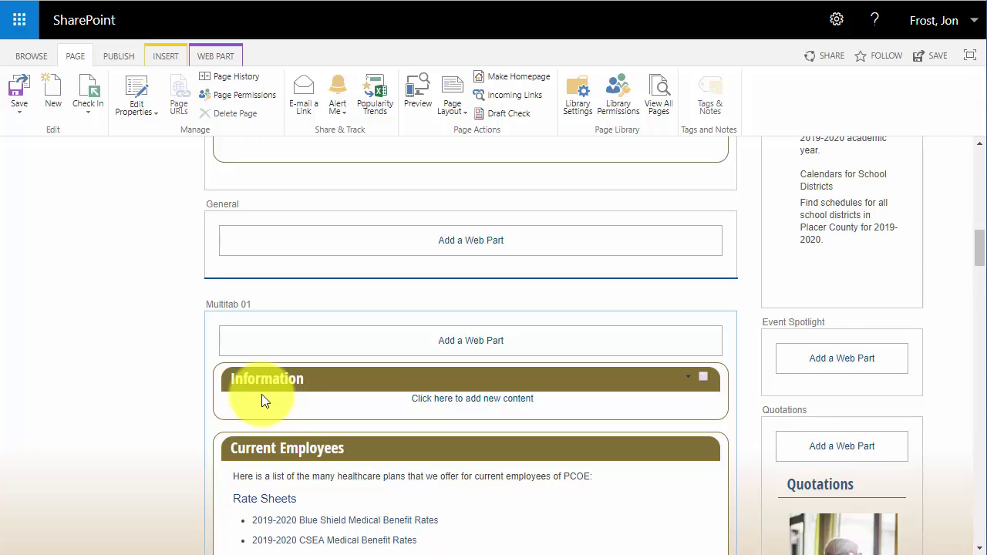
scroll(159, 430, down, 7)
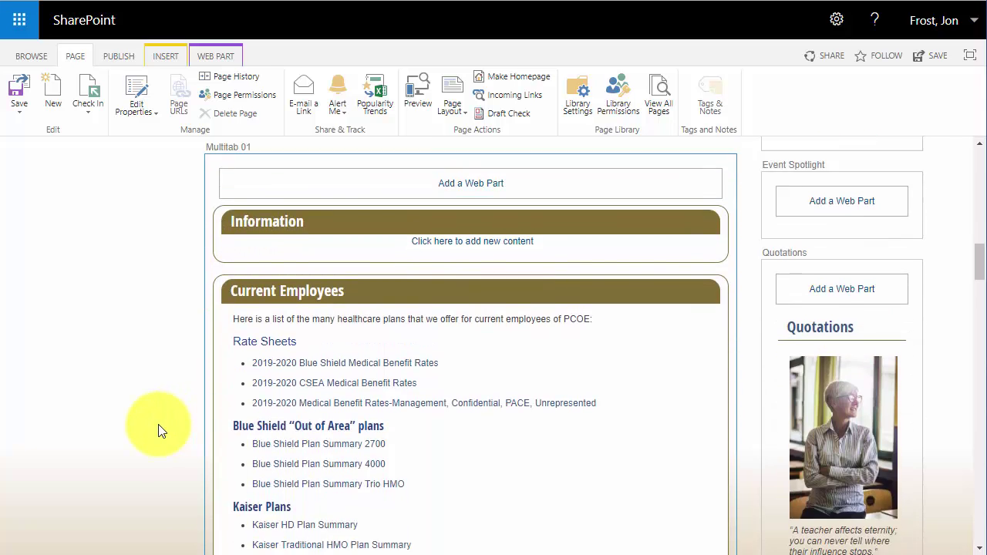
scroll(157, 429, down, 10)
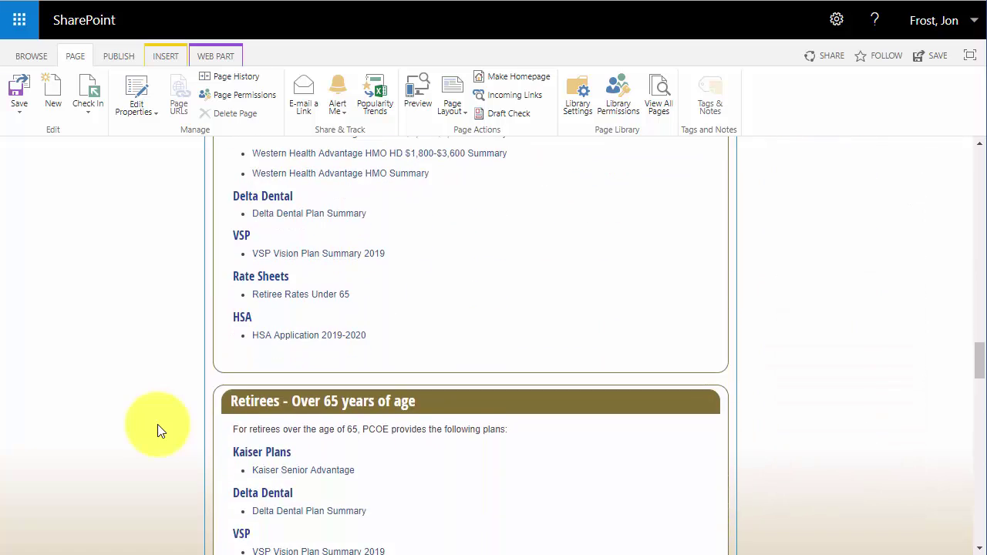
scroll(157, 425, down, 5)
scroll(157, 426, up, 6)
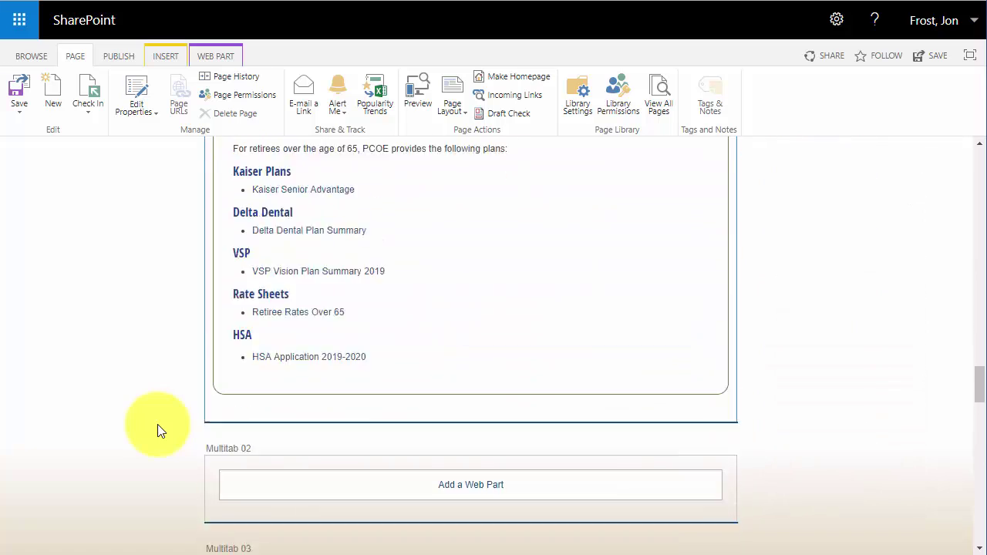
scroll(157, 430, up, 1)
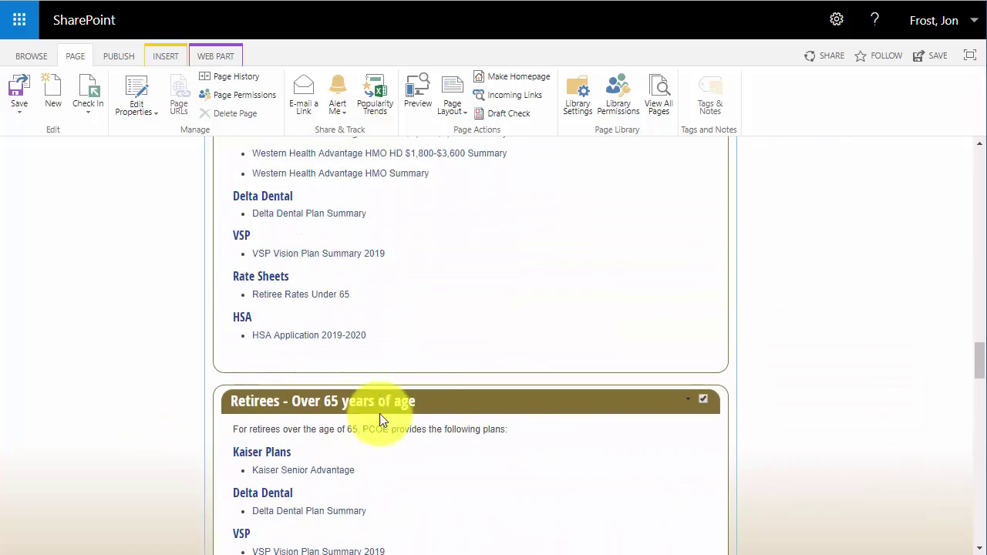
Step: Append '!!!' to the Retirees - Over 65 years of age web part's title and apply it
click(687, 403)
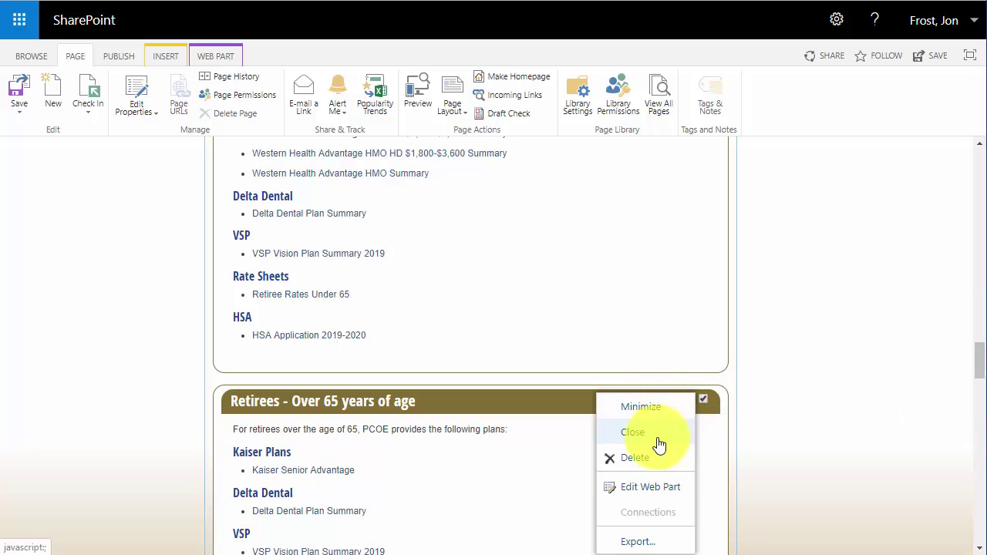
click(650, 488)
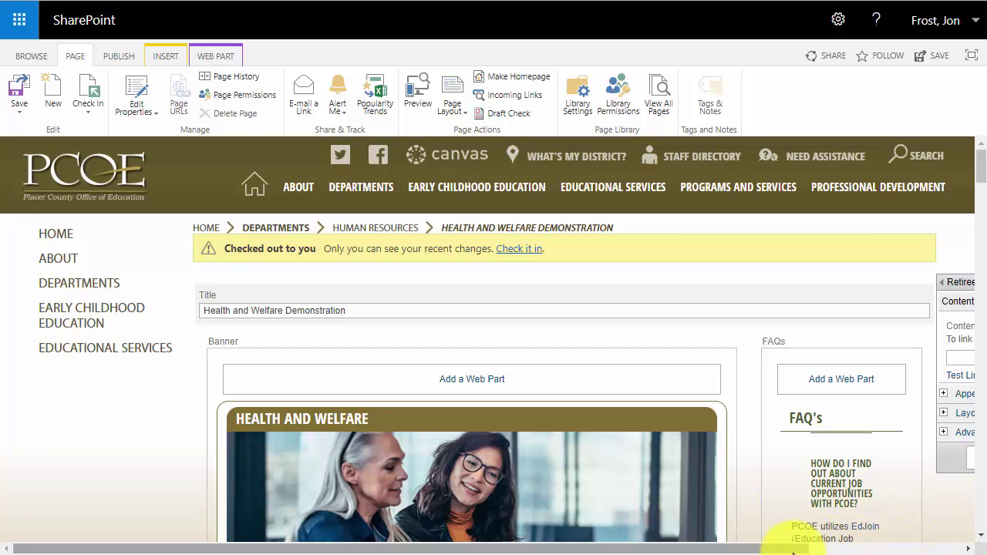
drag(786, 549, 941, 550)
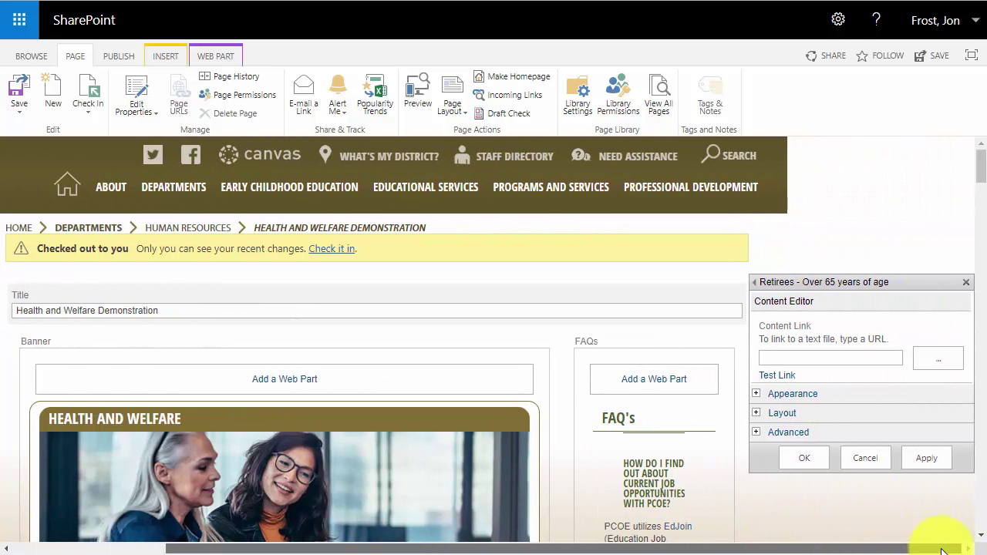
click(756, 396)
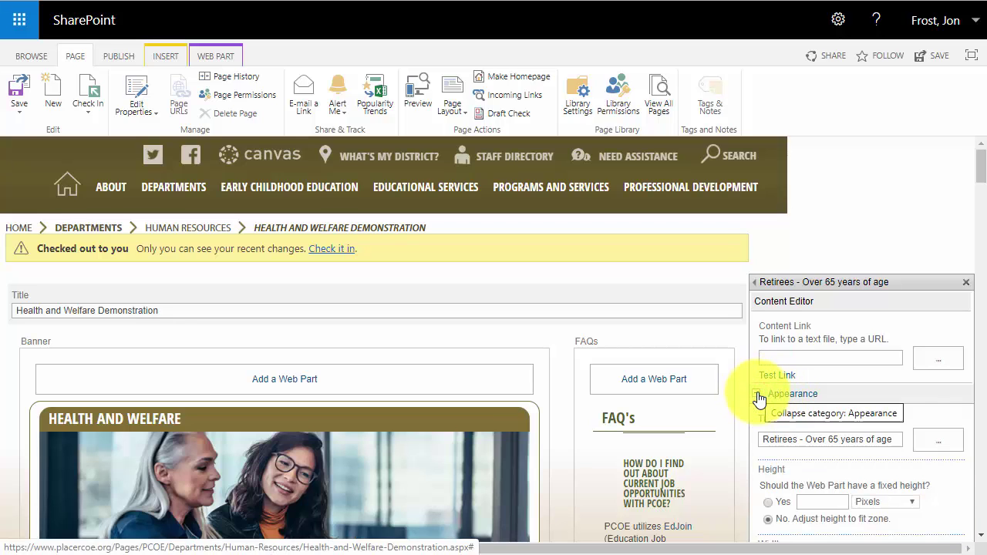
drag(859, 437, 894, 439)
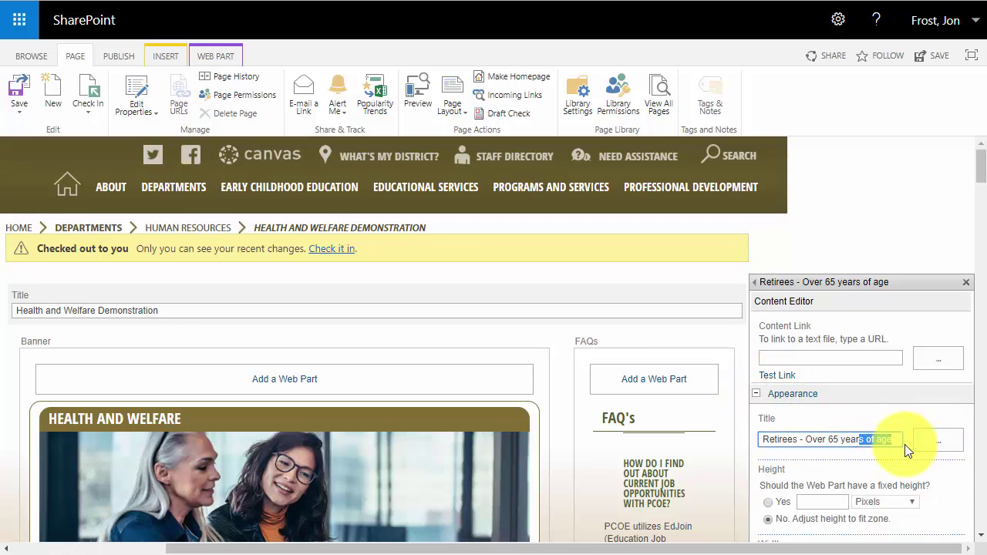
click(892, 439)
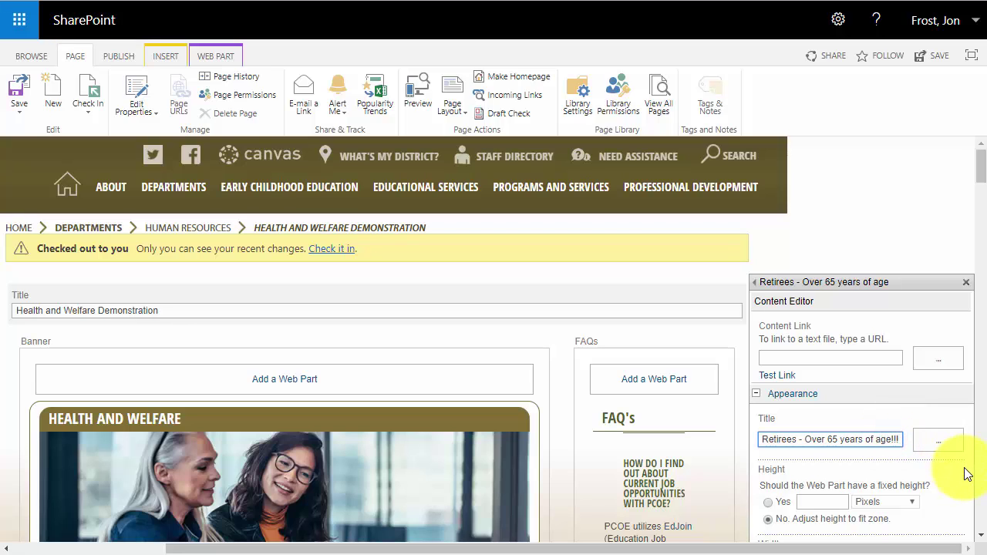
scroll(872, 478, down, 4)
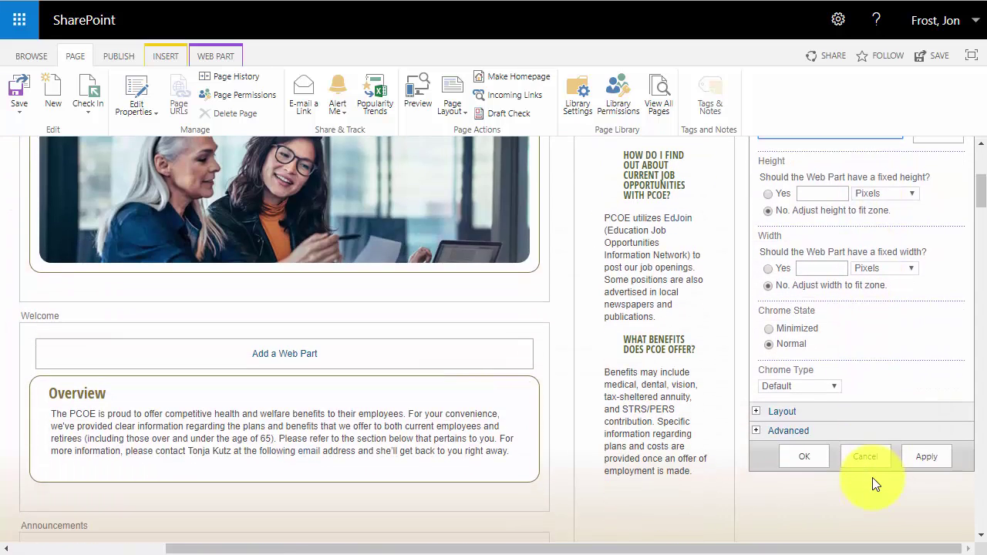
click(931, 460)
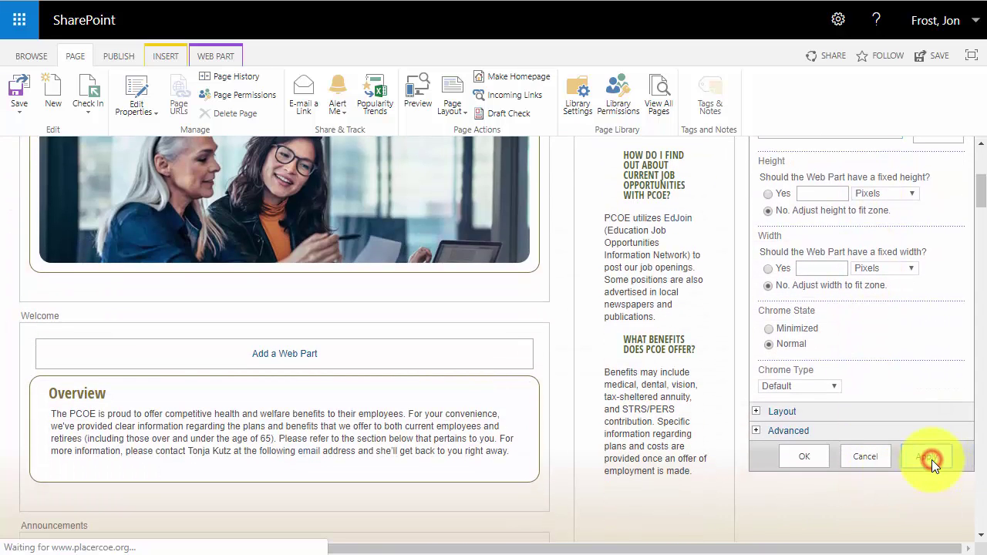
Step: Open the web part gallery to add a new part to the Multitab 01 zone
scroll(663, 441, down, 10)
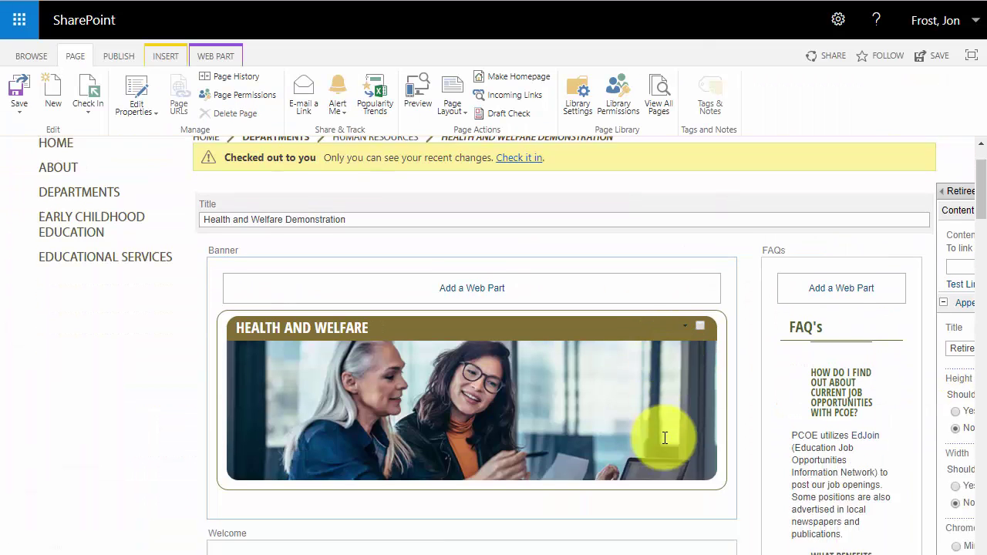
scroll(665, 442, down, 15)
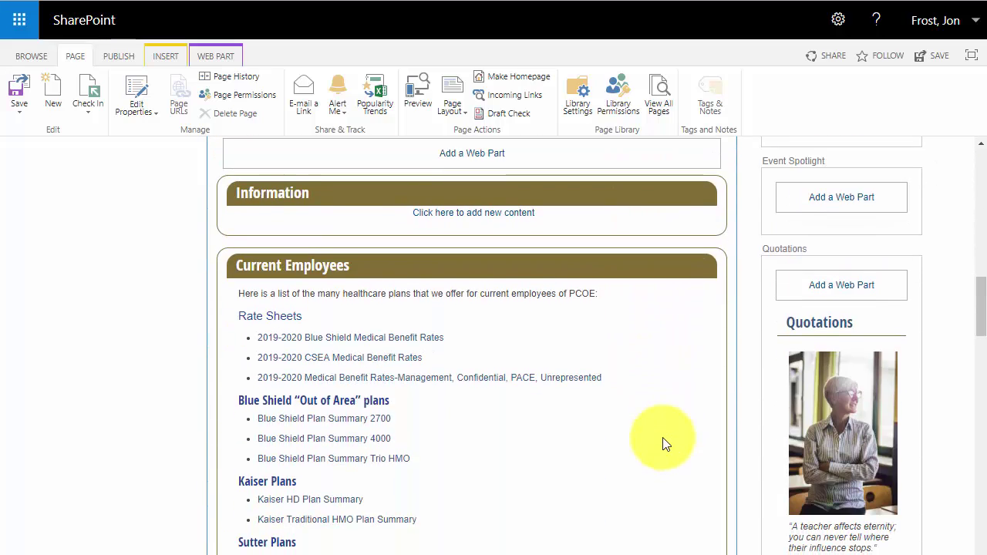
scroll(663, 439, down, 10)
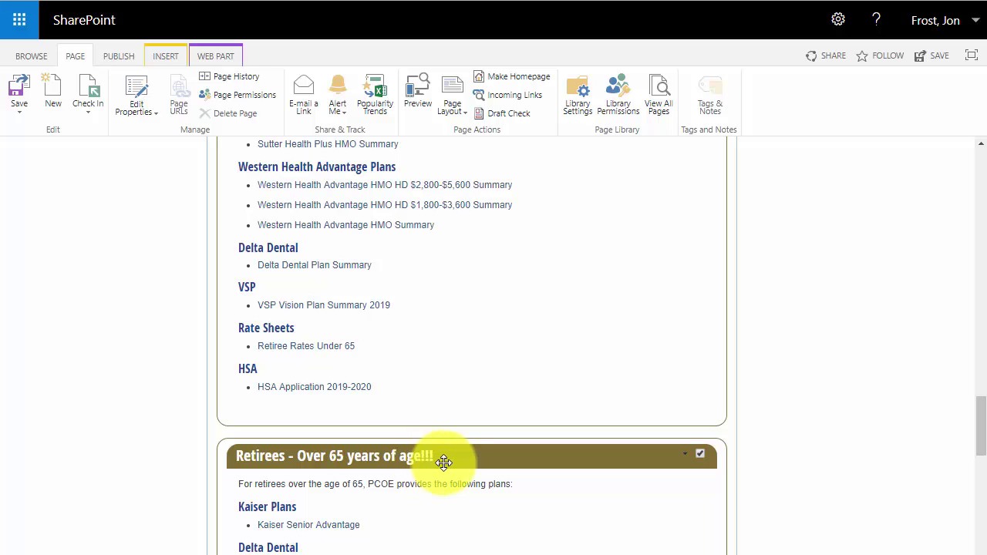
scroll(520, 398, up, 10)
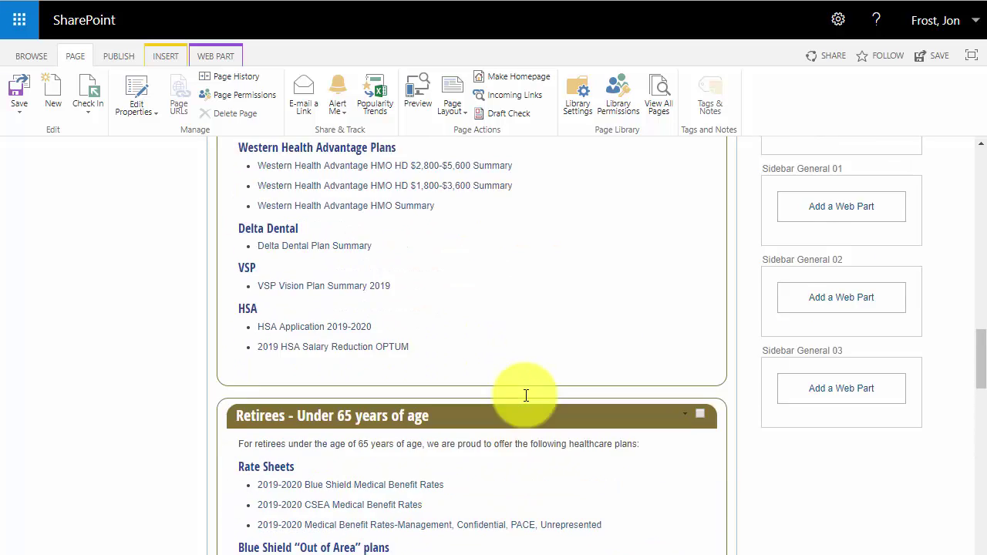
scroll(526, 395, up, 1)
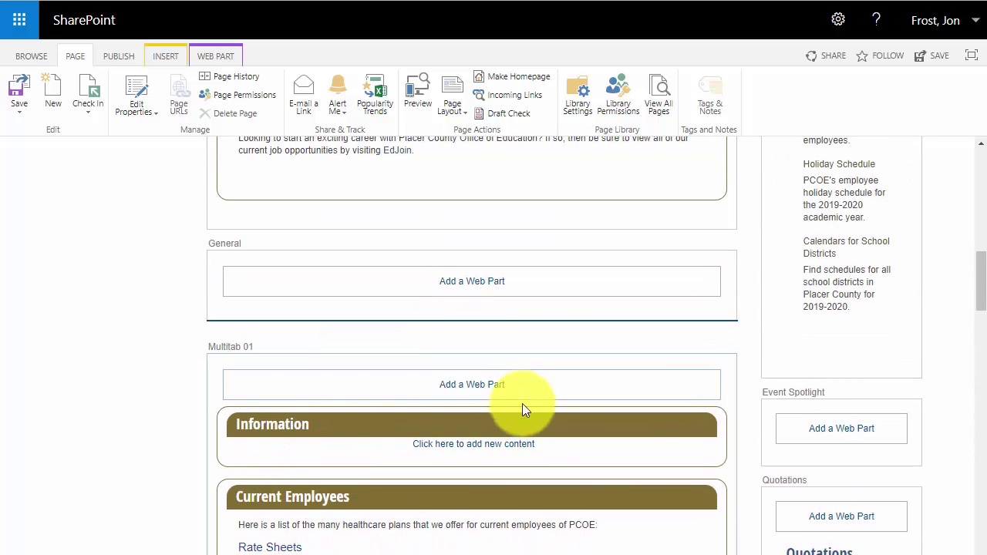
click(468, 385)
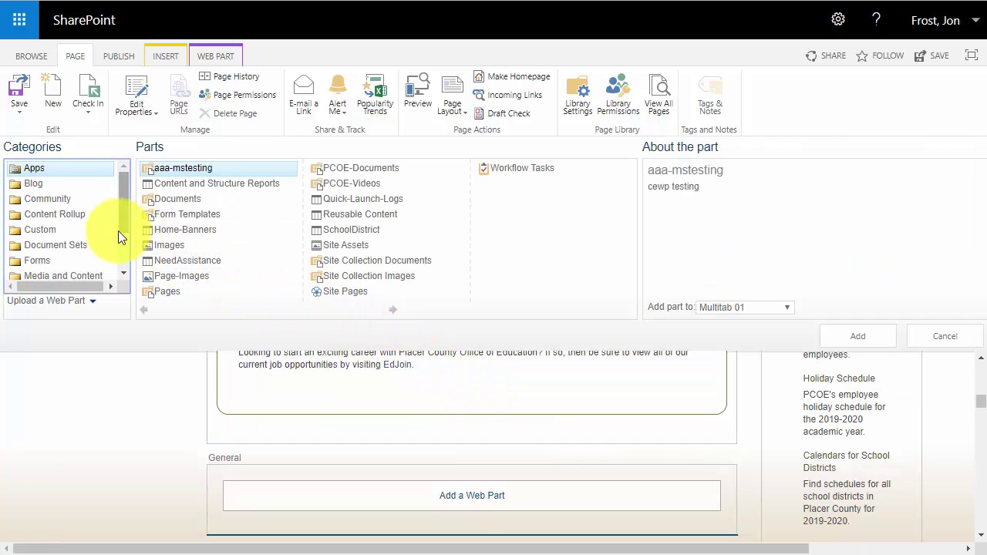
Step: Insert a Media and Content > Content Editor web part into Multitab 01 and select it
click(91, 277)
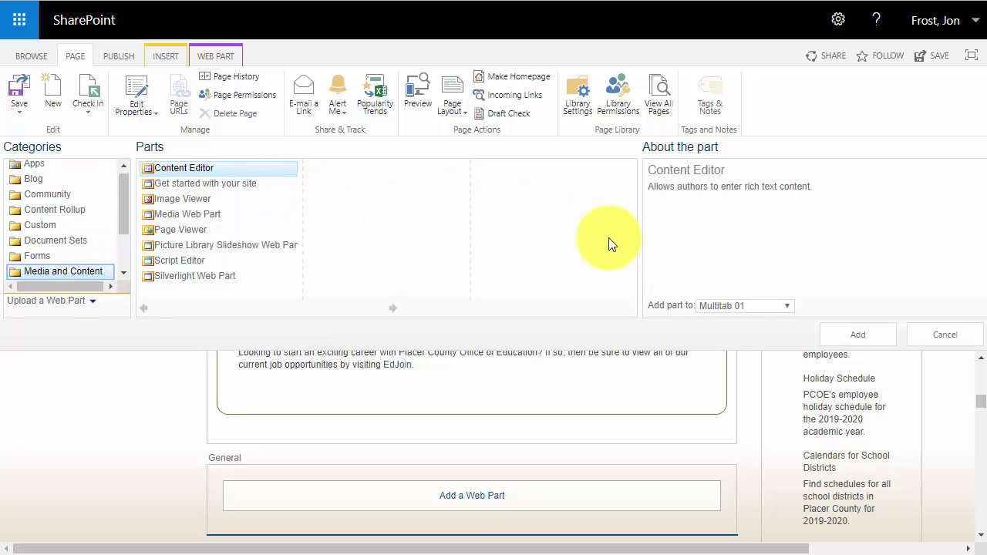
click(853, 334)
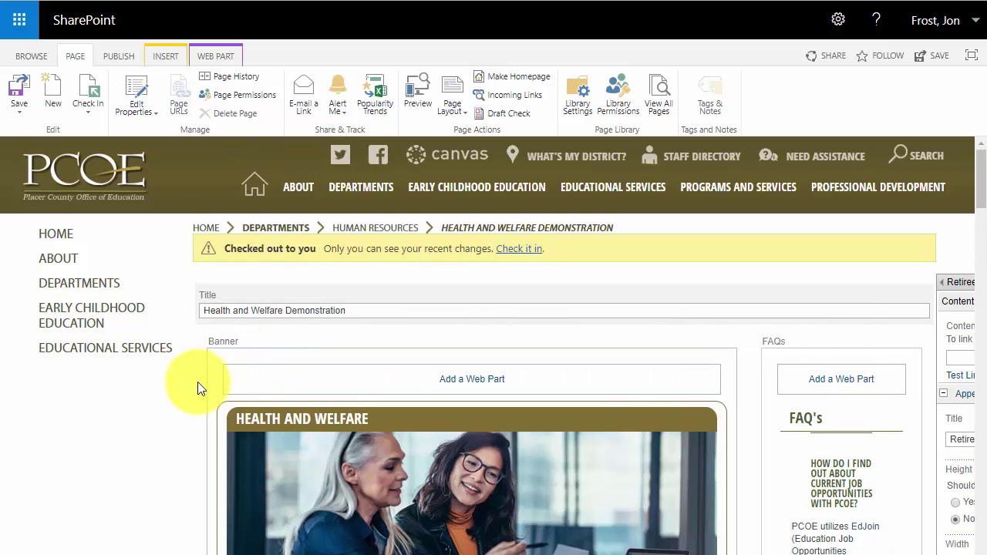
scroll(145, 415, down, 5)
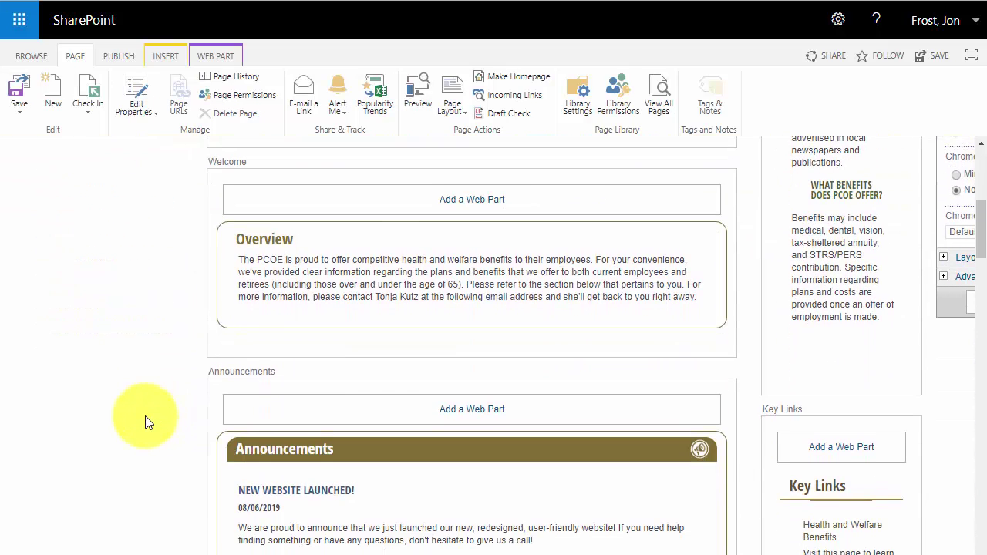
scroll(145, 416, down, 7)
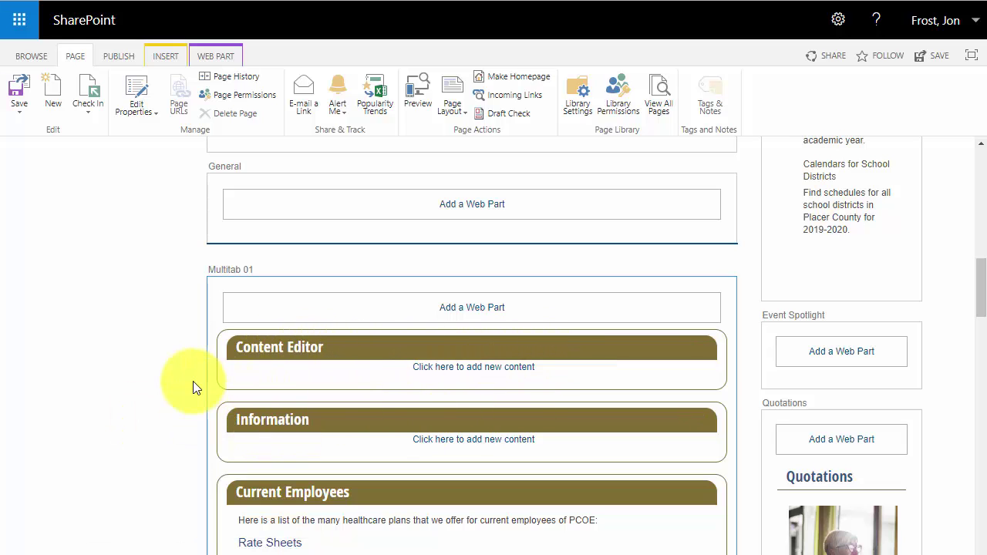
scroll(156, 367, down, 4)
scroll(155, 369, down, 4)
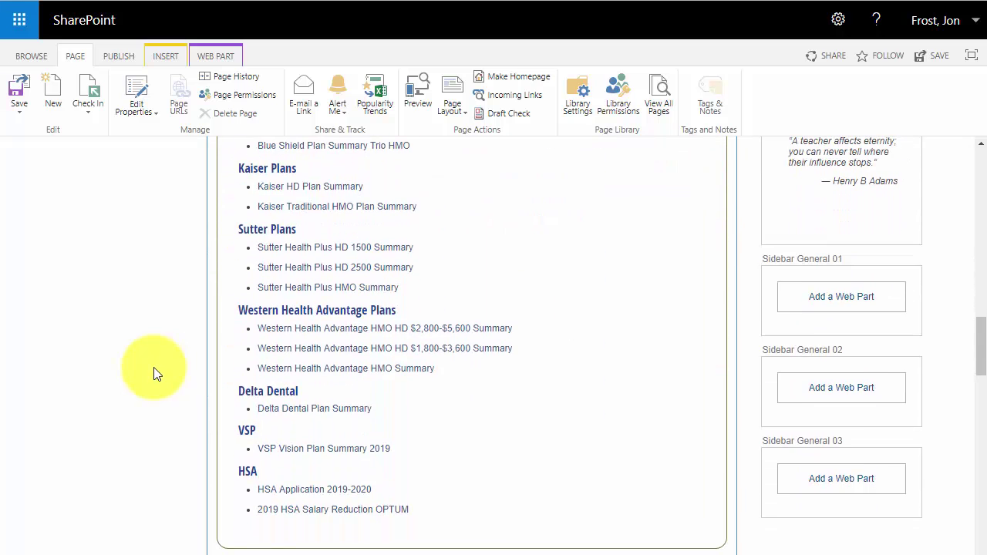
scroll(153, 367, up, 7)
scroll(153, 375, up, 1)
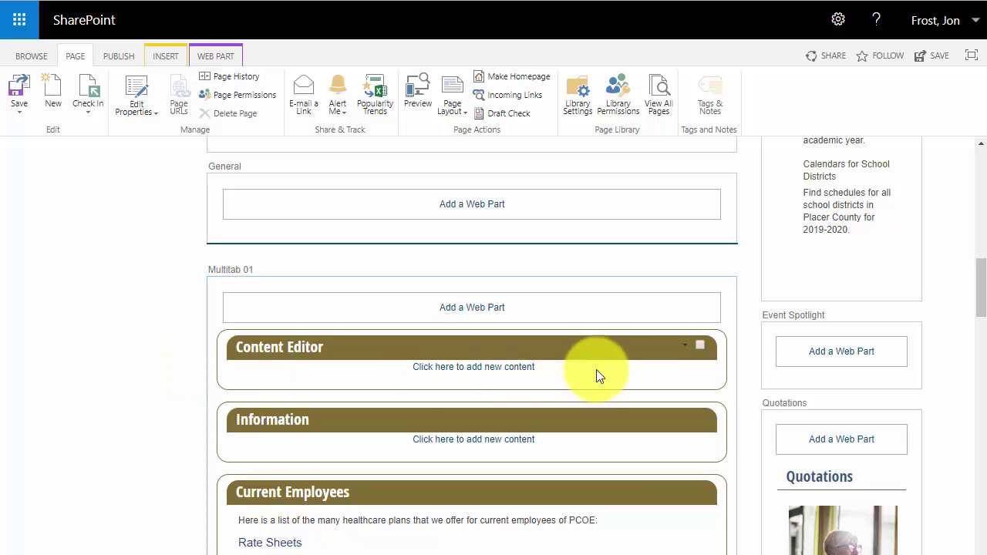
click(700, 346)
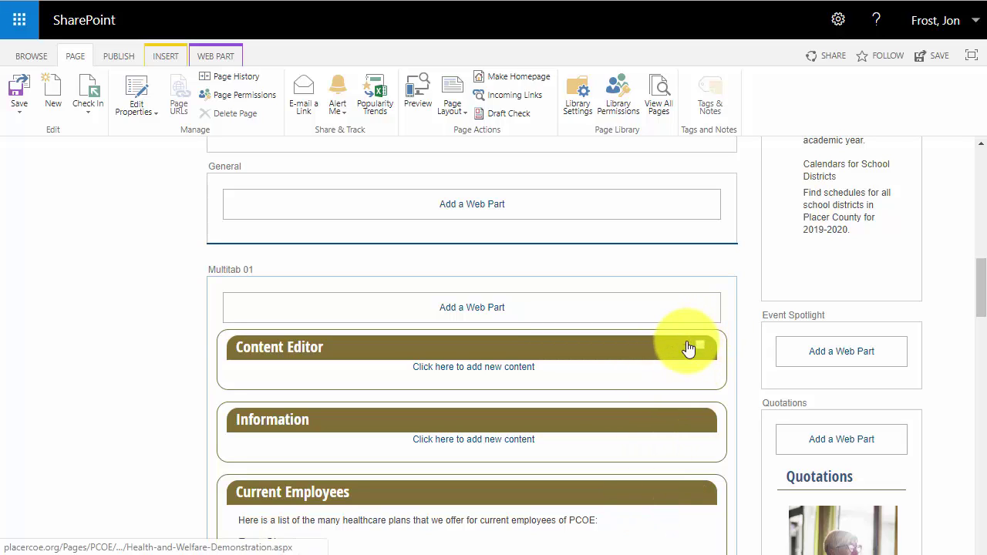
Step: Change the Content Editor web part's Layout Zone Index from 0 to 6 and apply
click(689, 350)
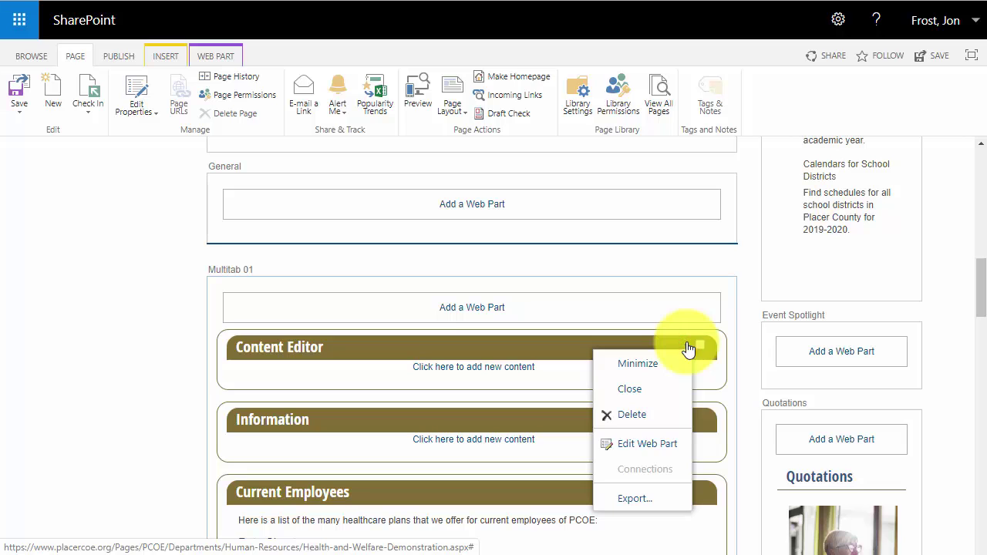
click(655, 444)
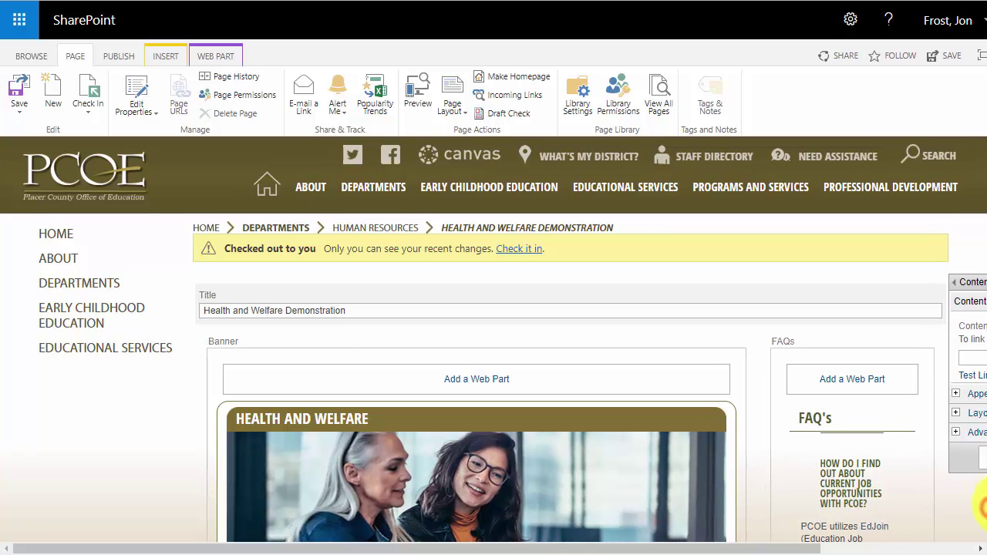
click(804, 549)
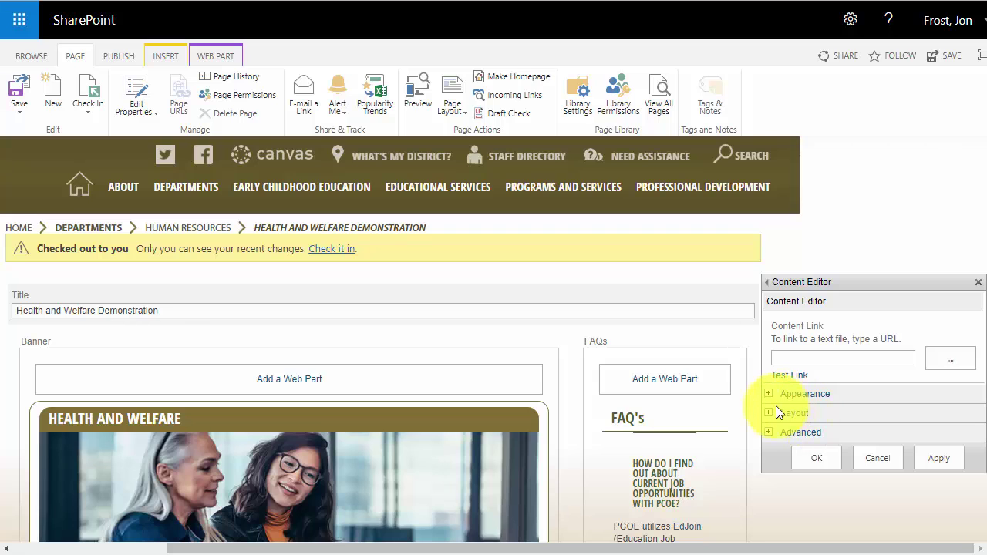
click(775, 409)
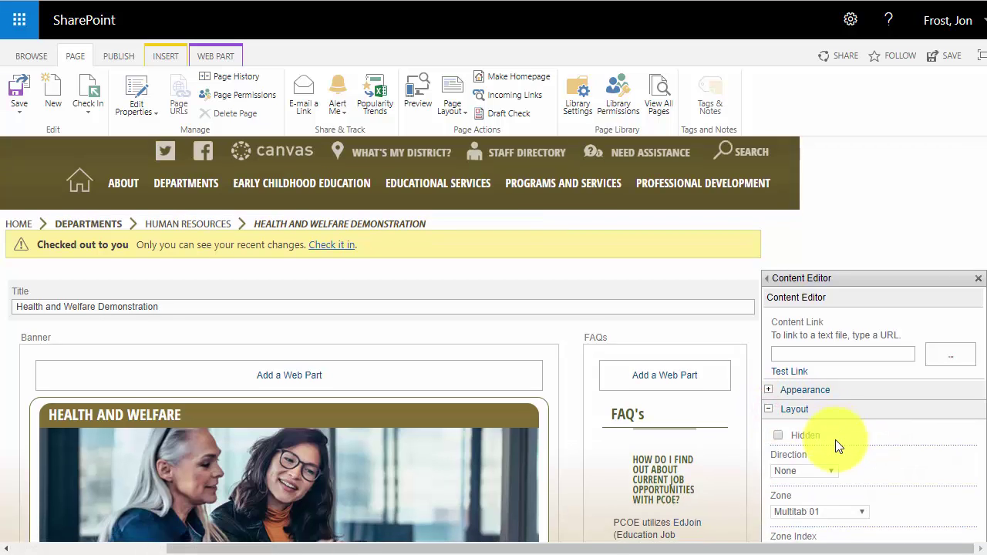
scroll(836, 445, down, 3)
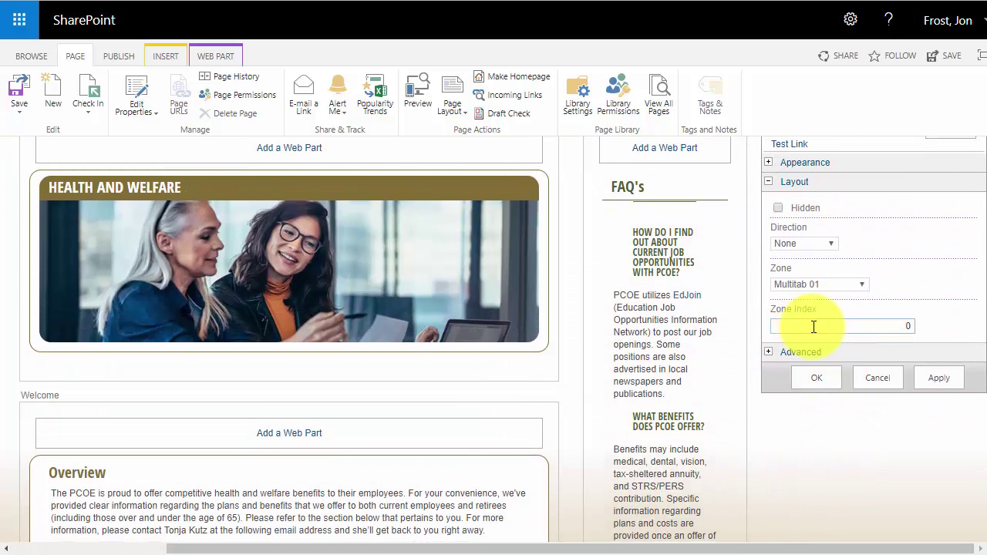
drag(873, 326, 945, 335)
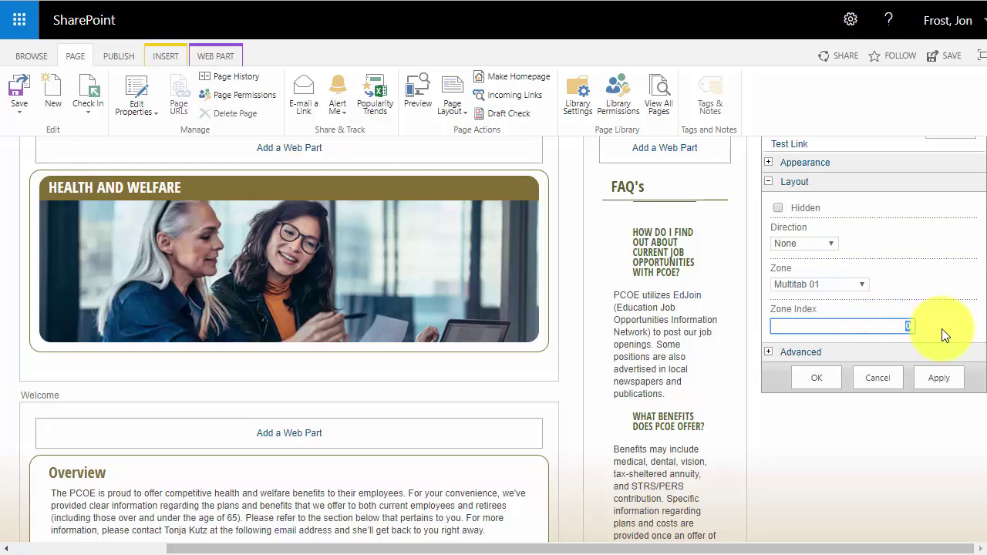
text(6)
click(942, 375)
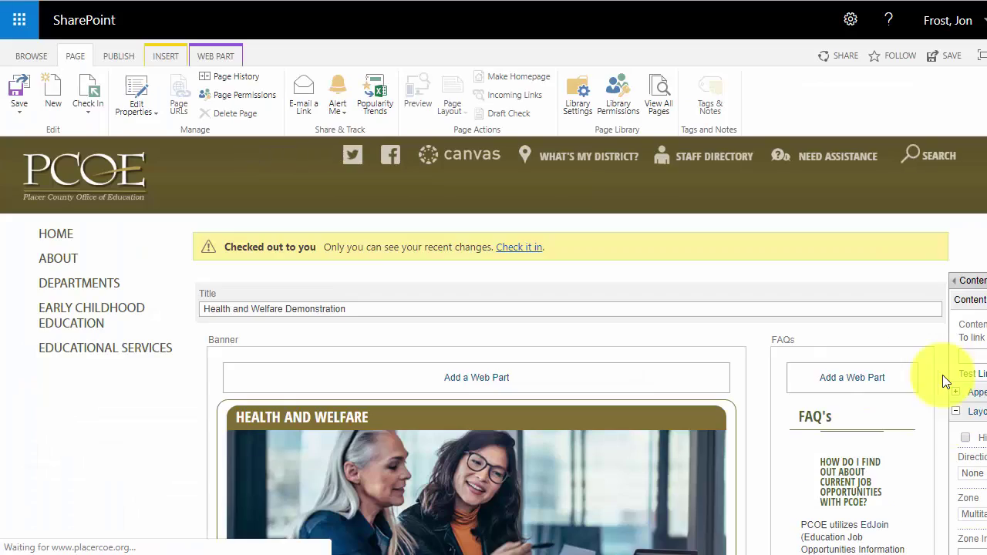
scroll(131, 396, down, 6)
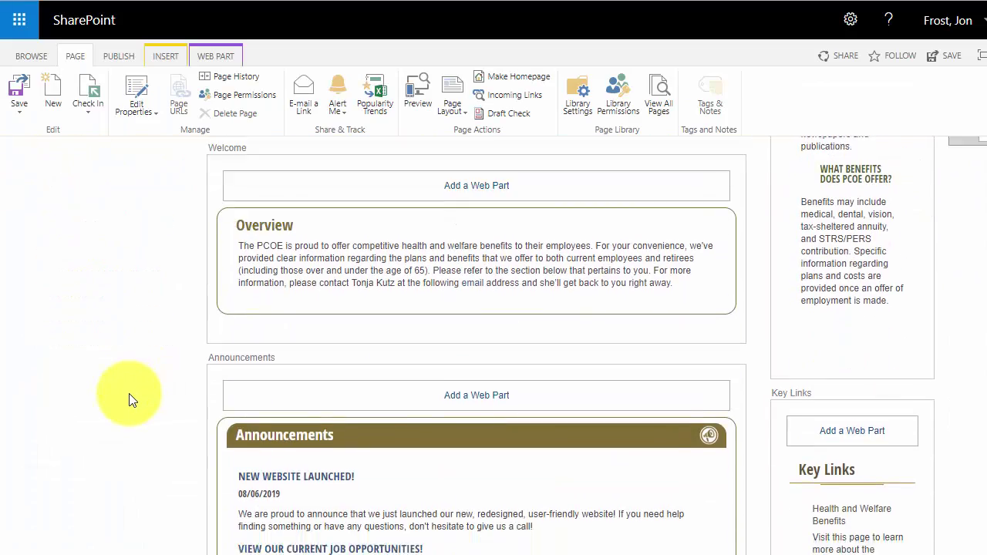
scroll(132, 396, down, 15)
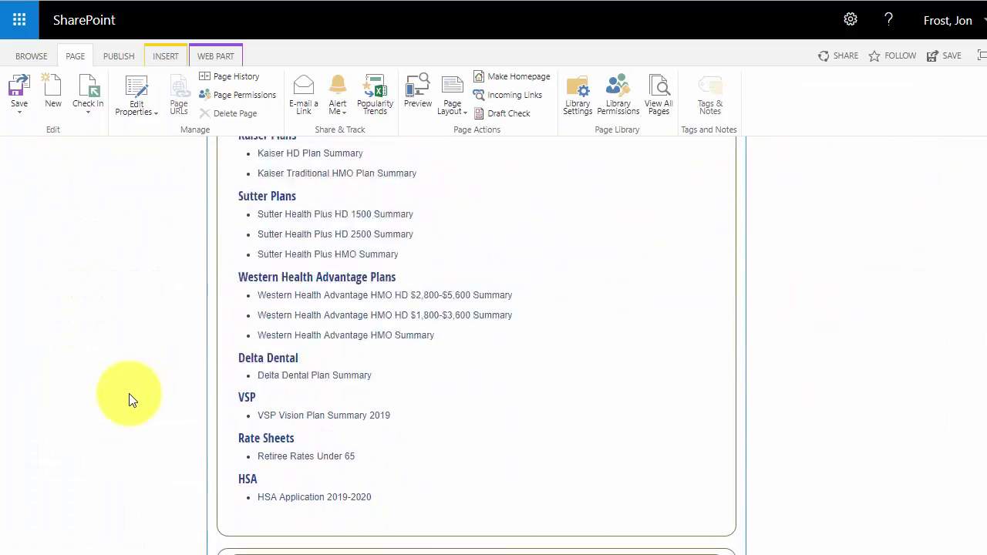
scroll(128, 400, down, 6)
scroll(122, 339, up, 3)
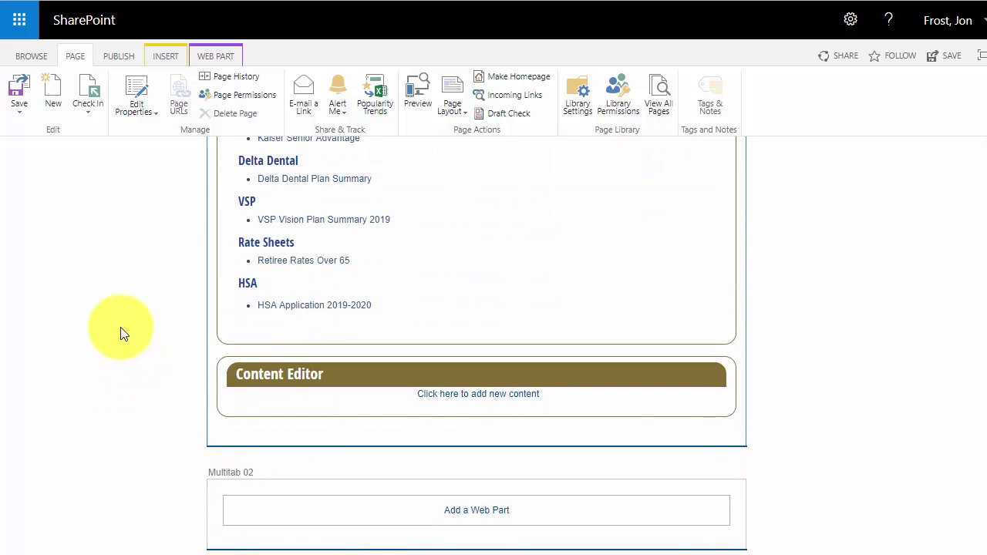
scroll(121, 333, up, 1)
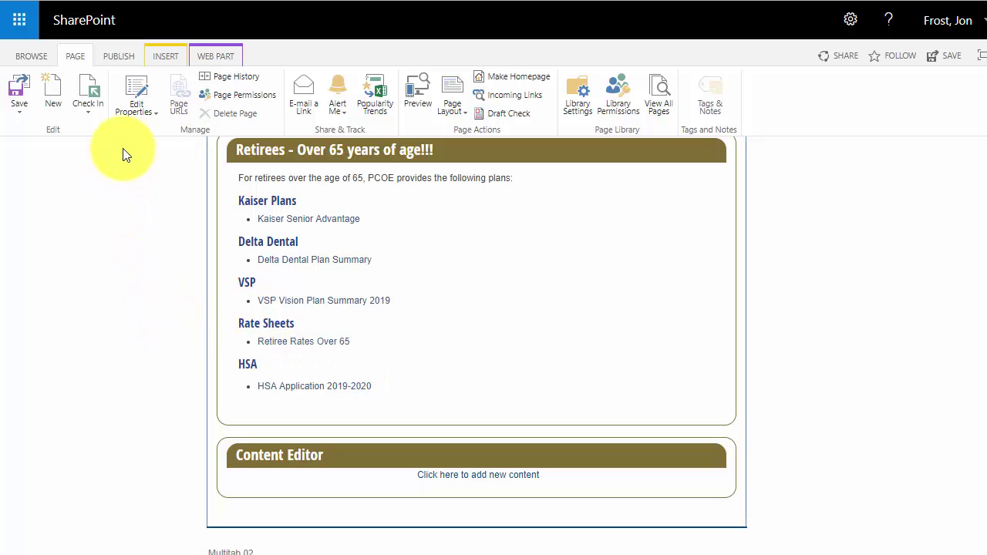
Step: Discard the page check-out from the Page tab's Check In menu and confirm with OK
click(72, 57)
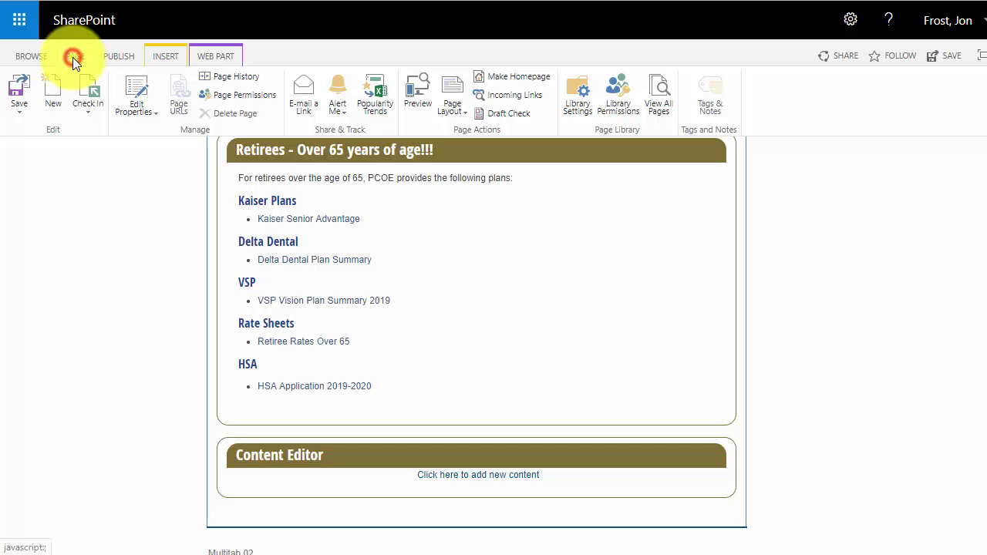
click(87, 113)
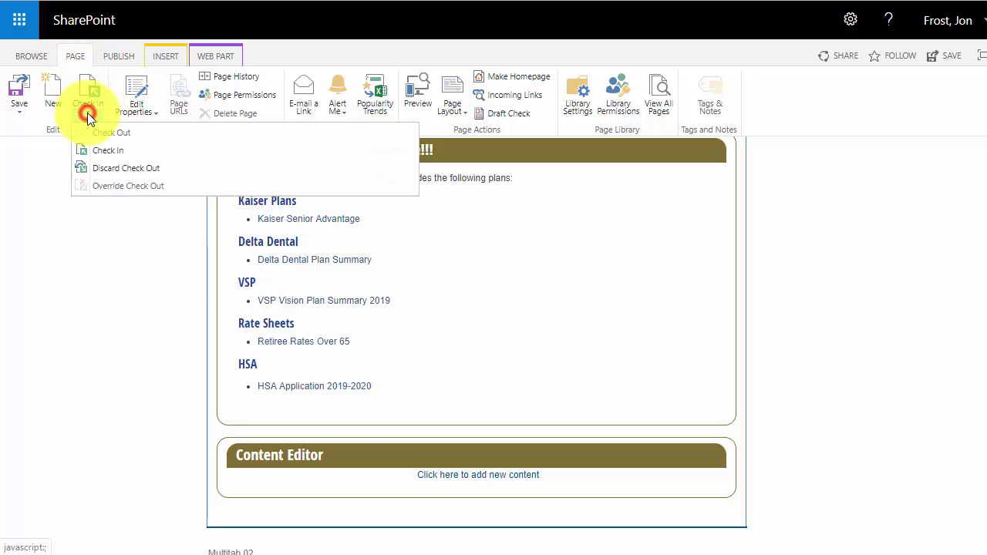
click(118, 168)
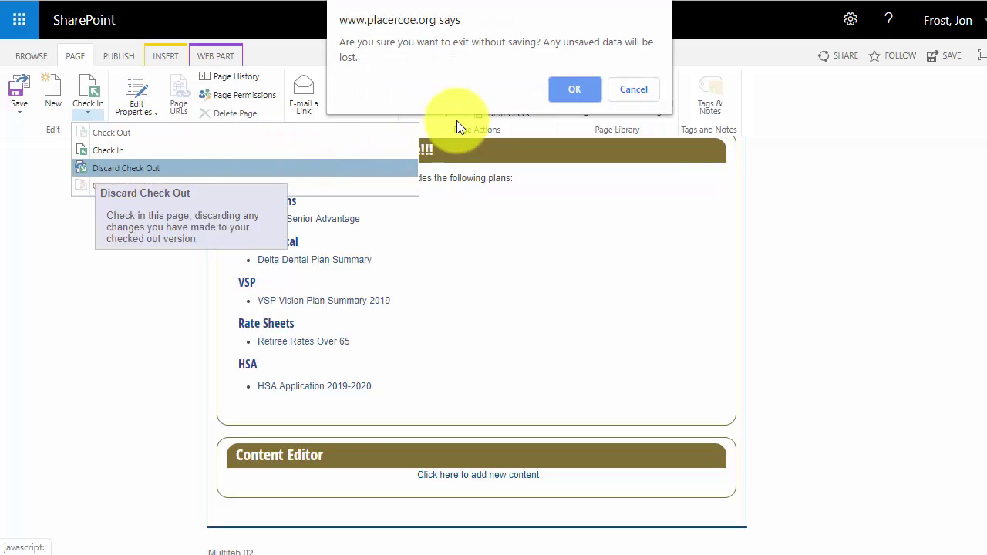
click(570, 90)
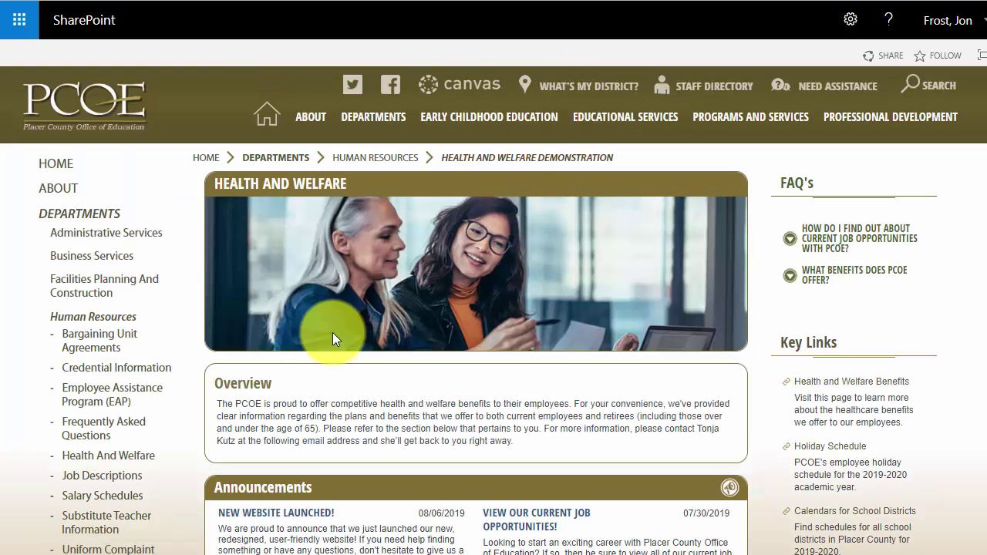
Step: Expand and collapse the job opportunities and 'What benefits does PCOE offer?' FAQ answers
scroll(332, 332, down, 5)
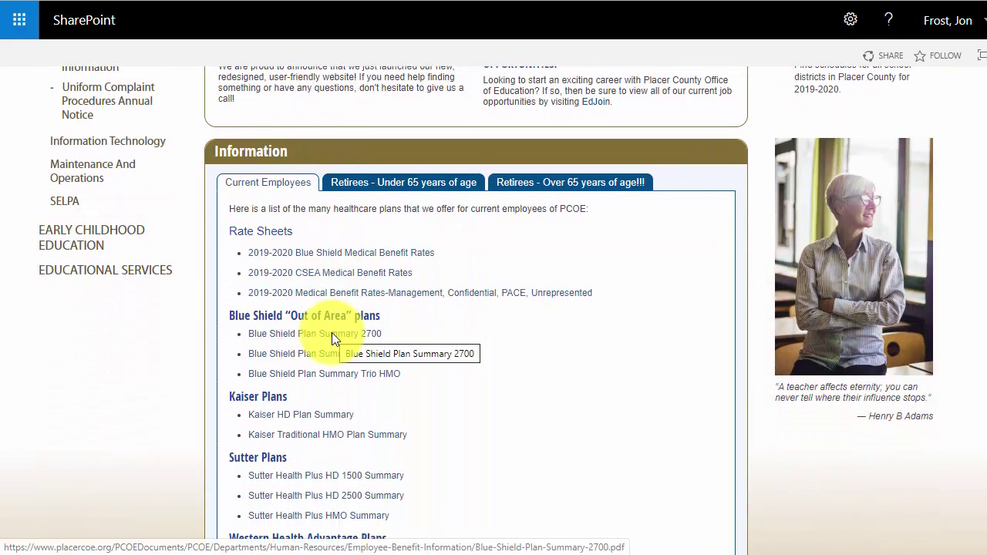
scroll(331, 336, up, 4)
scroll(333, 339, up, 2)
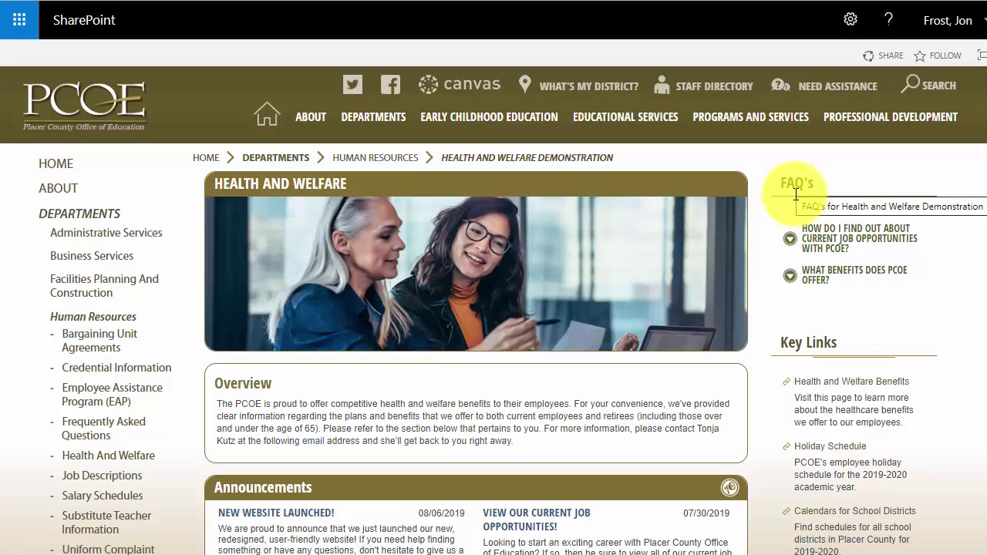
click(838, 241)
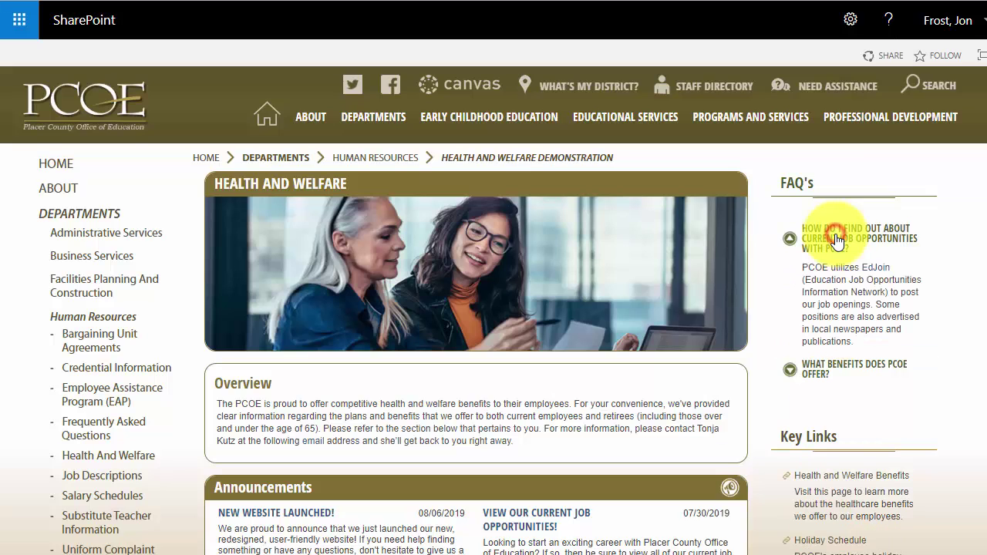
click(838, 240)
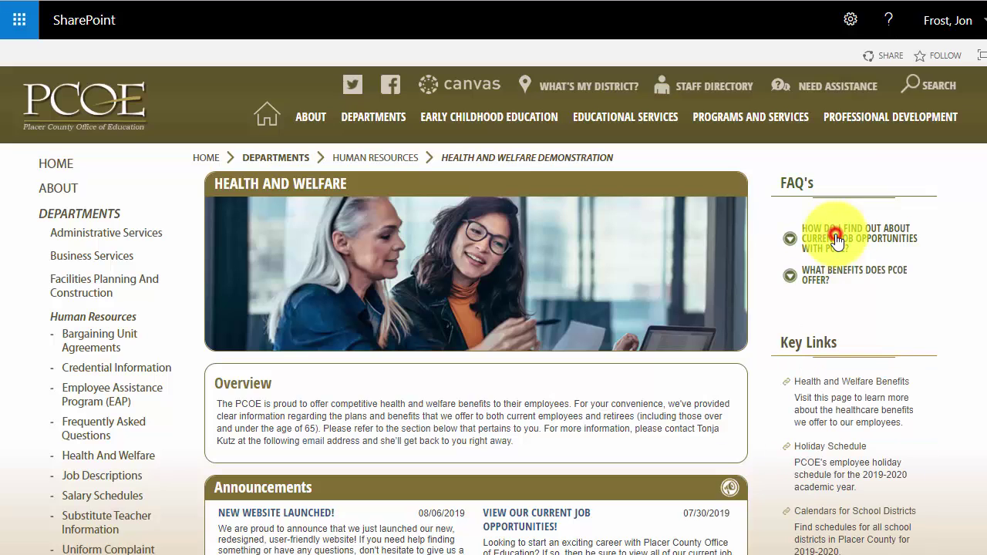
click(837, 271)
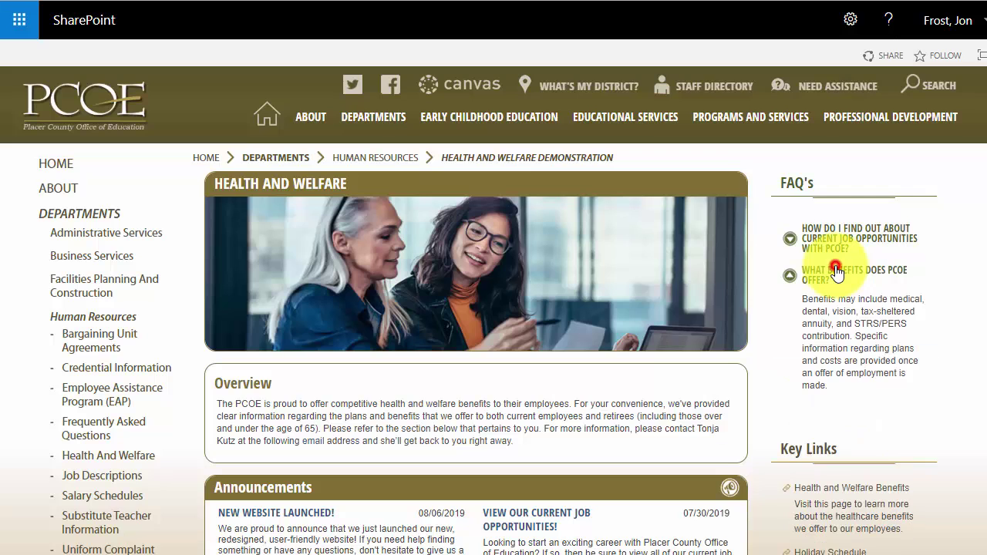
click(837, 271)
scroll(837, 271, down, 3)
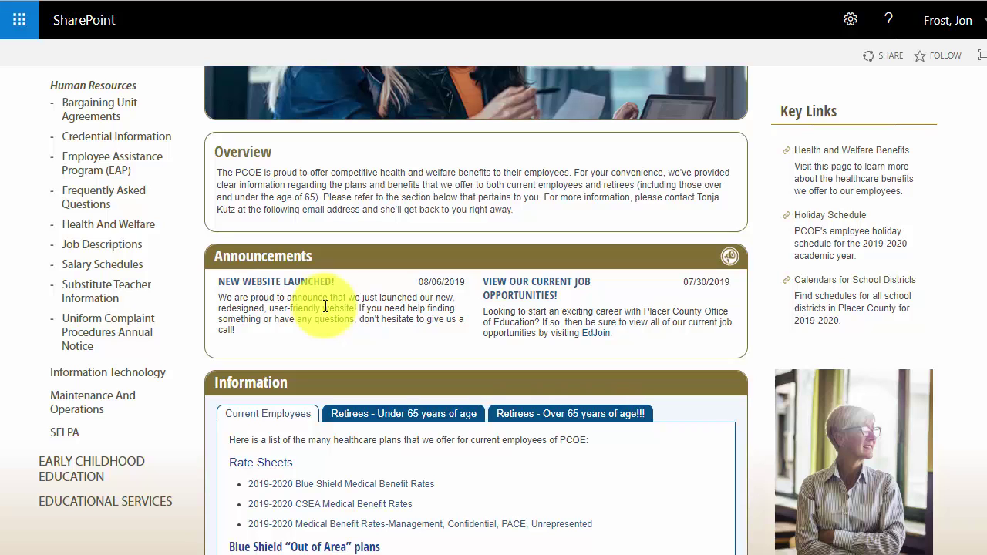
scroll(325, 306, up, 3)
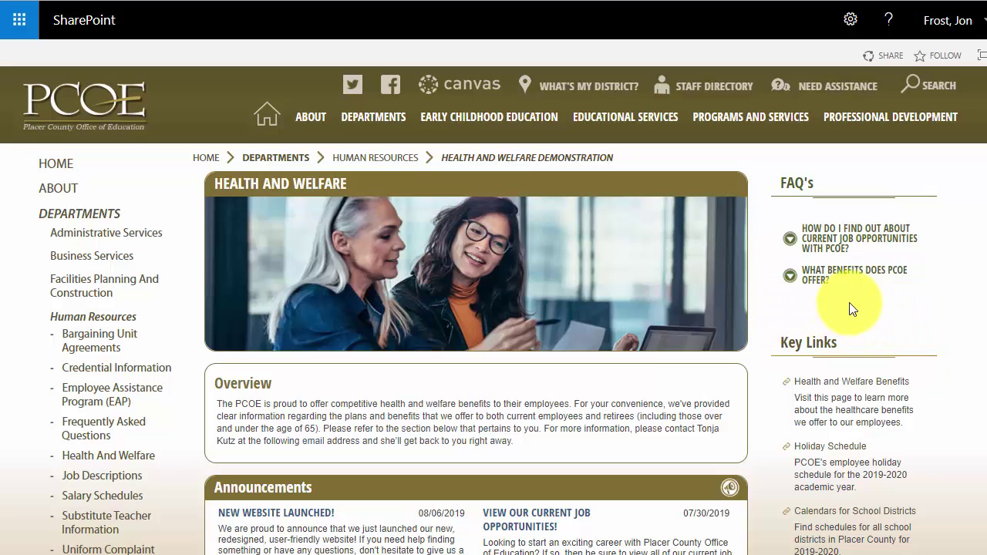
Step: Choose Edit page from the gear menu and scroll through the editable Welcome, Announcements, FAQs and Key Links zones
click(847, 21)
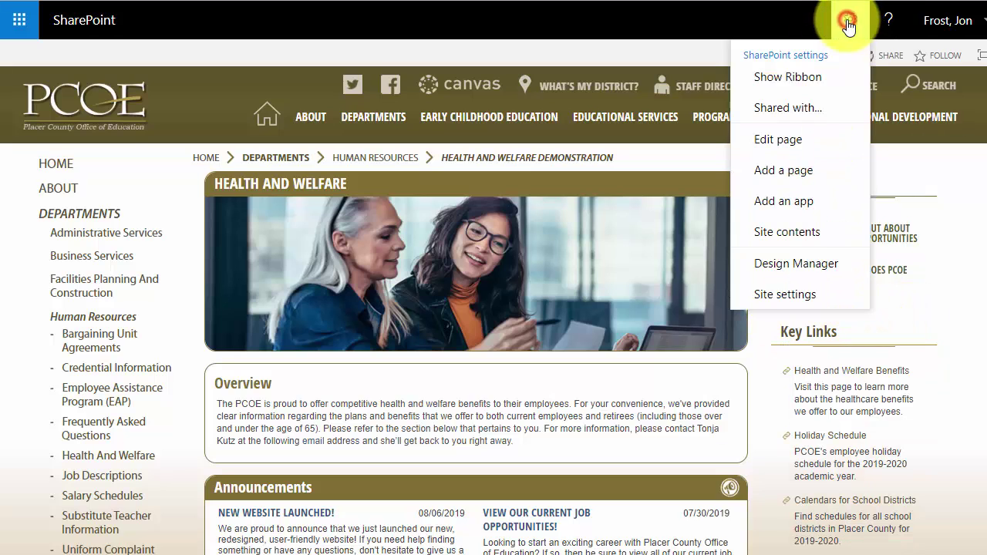
click(777, 141)
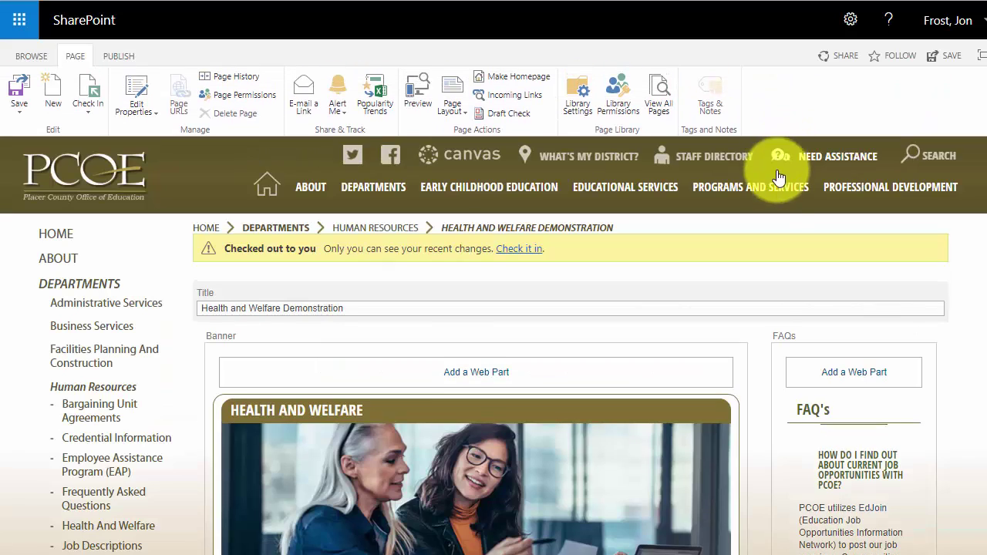
mouse_move(763, 185)
scroll(763, 239, down, 2)
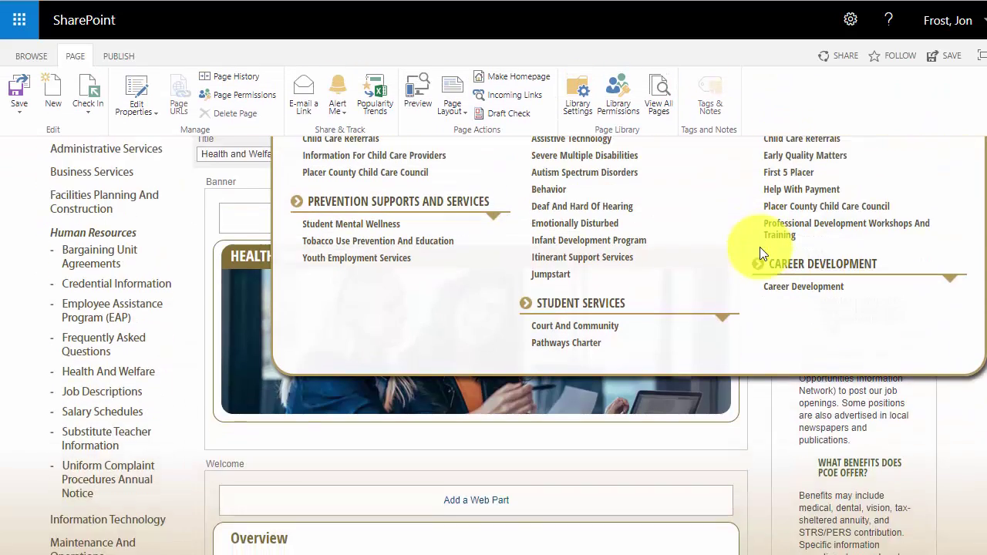
scroll(760, 262, down, 3)
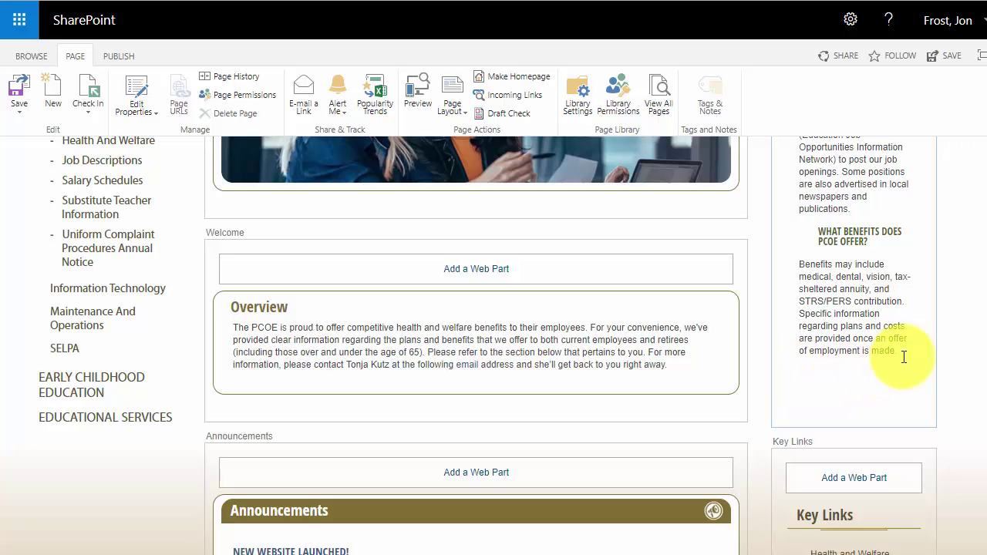
scroll(906, 353, up, 3)
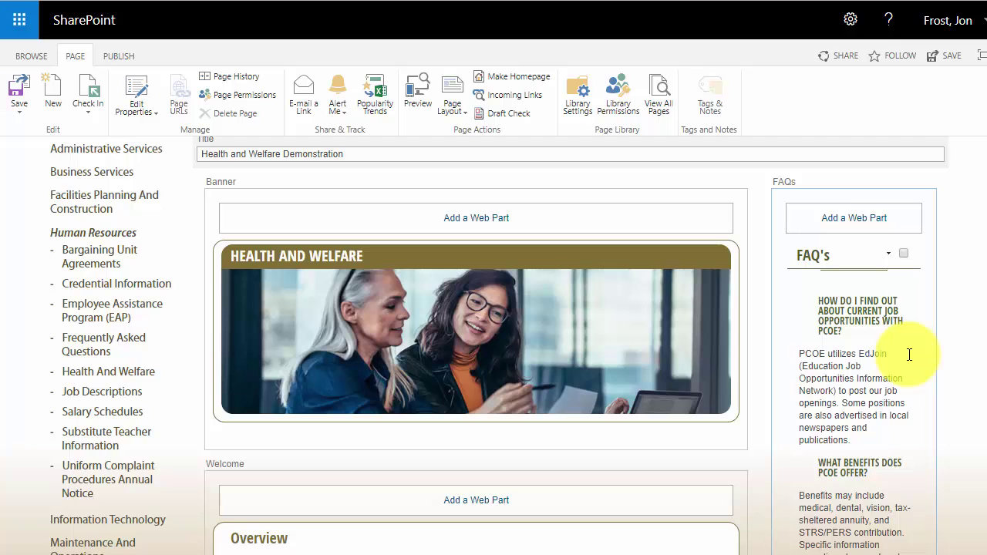
scroll(909, 354, down, 3)
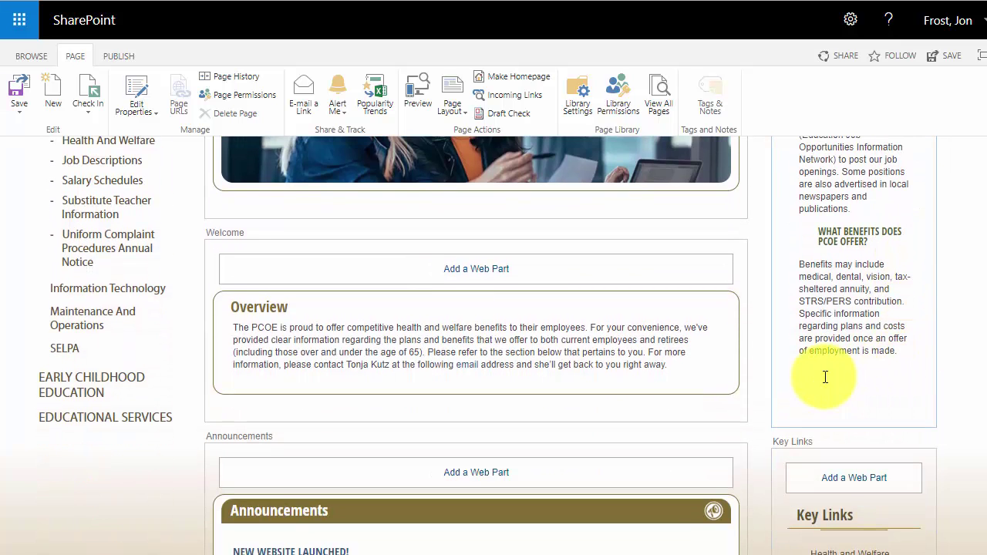
Step: Add the question 'Is testing required to apply for a position?' on a new line in the FAQ text
click(806, 372)
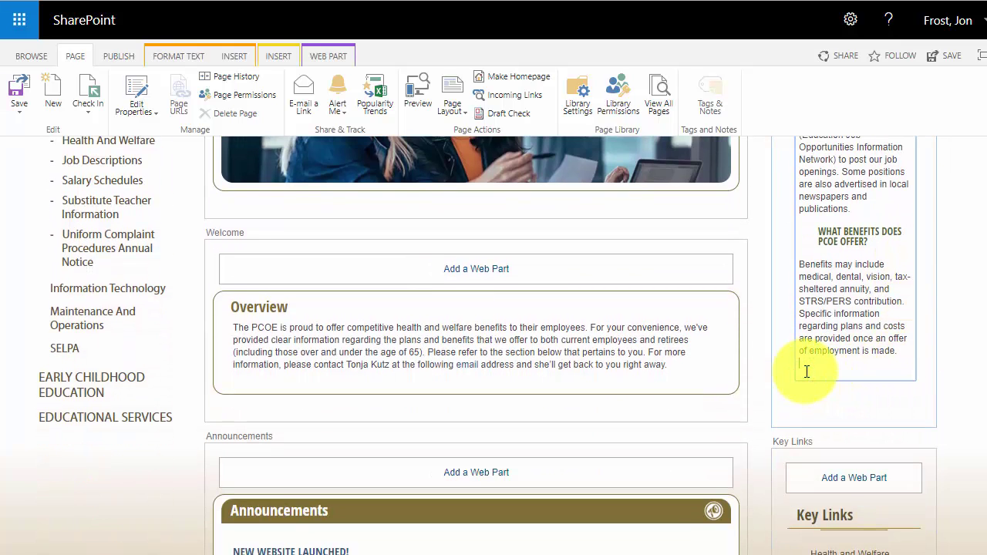
key(Return)
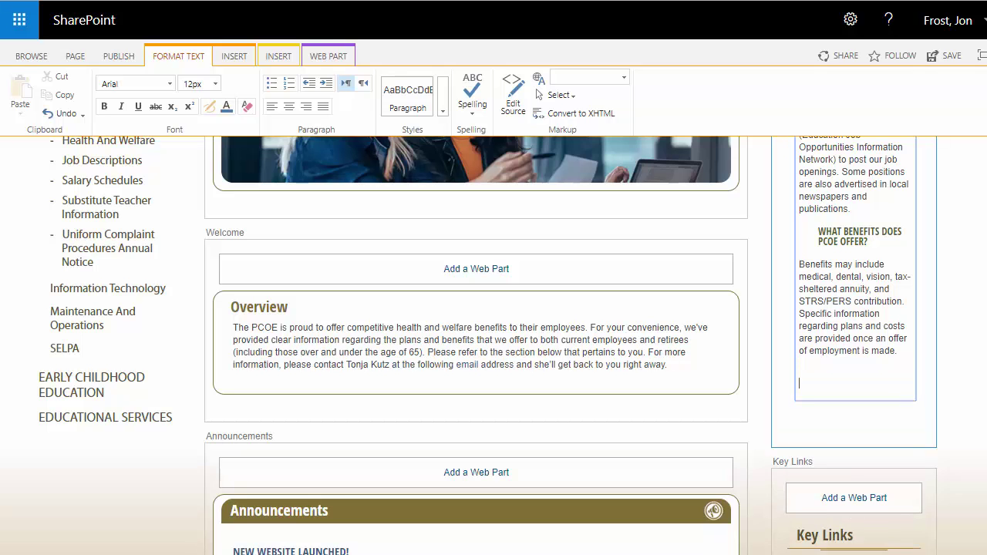
text(Is testing required to apply for a position?)
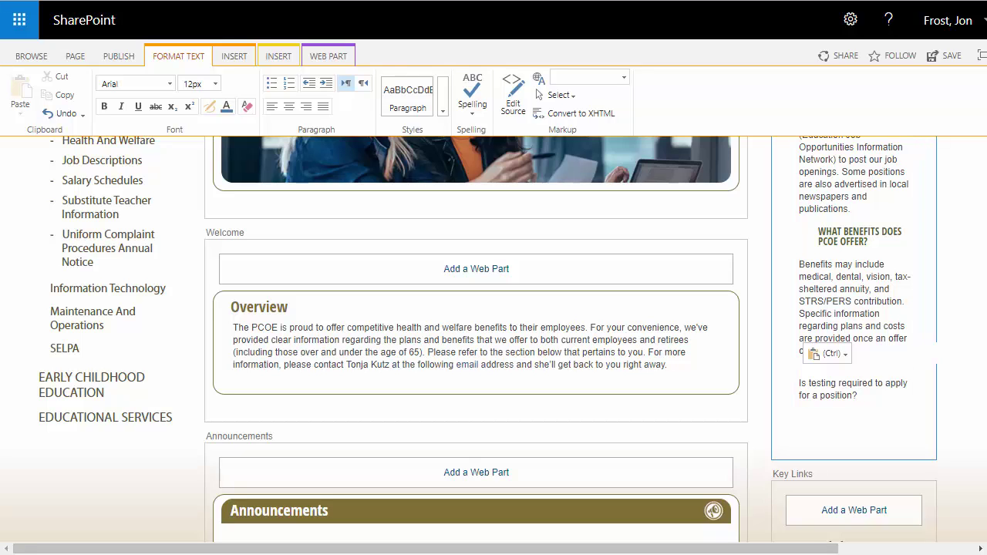
click(828, 426)
scroll(860, 431, down, 3)
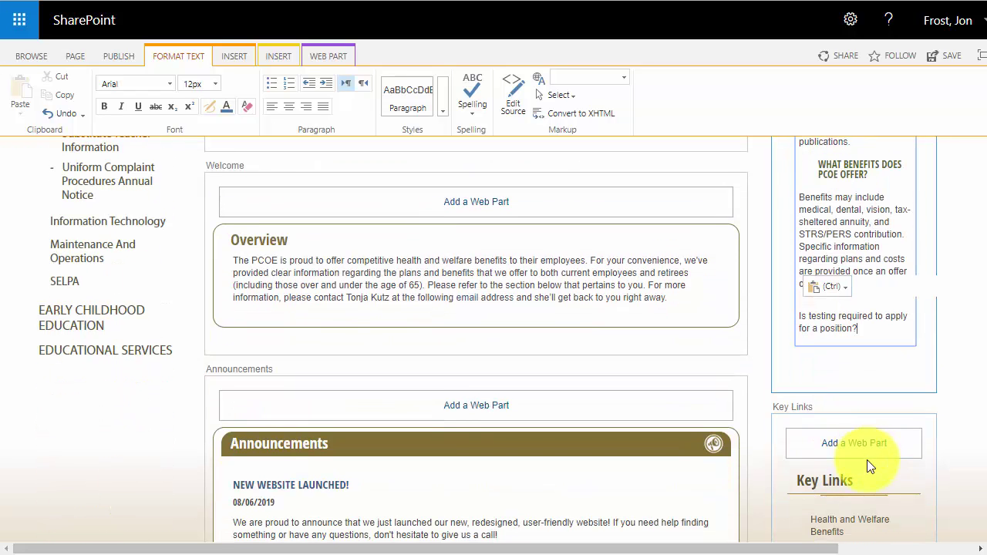
Step: Paste the PCOE testing answer beneath the new question, then select the question text
click(871, 328)
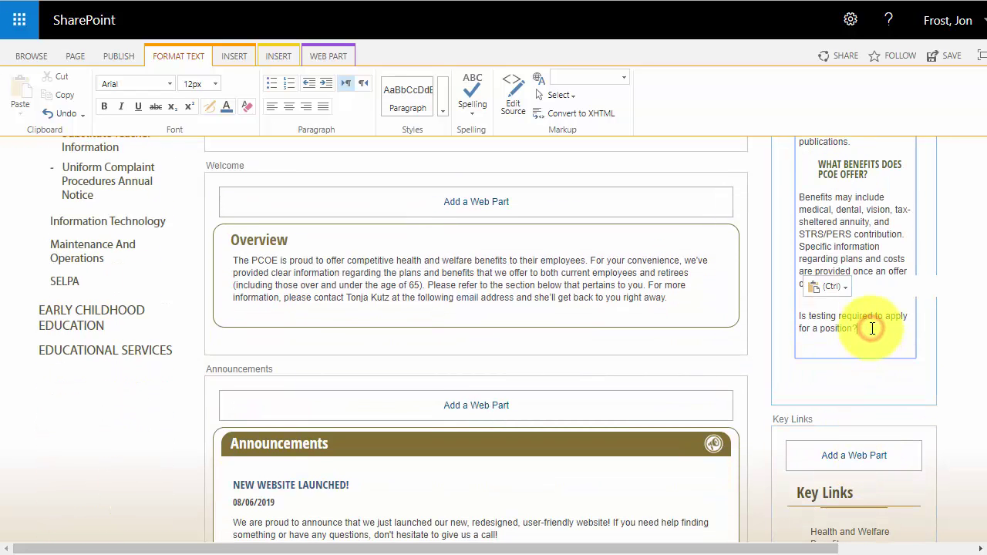
key(Return)
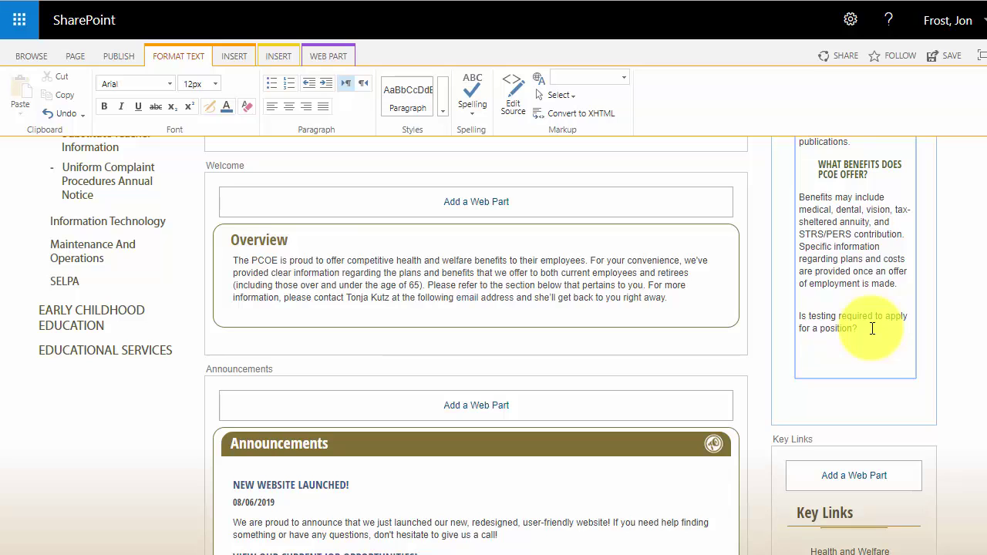
key(ctrl+v)
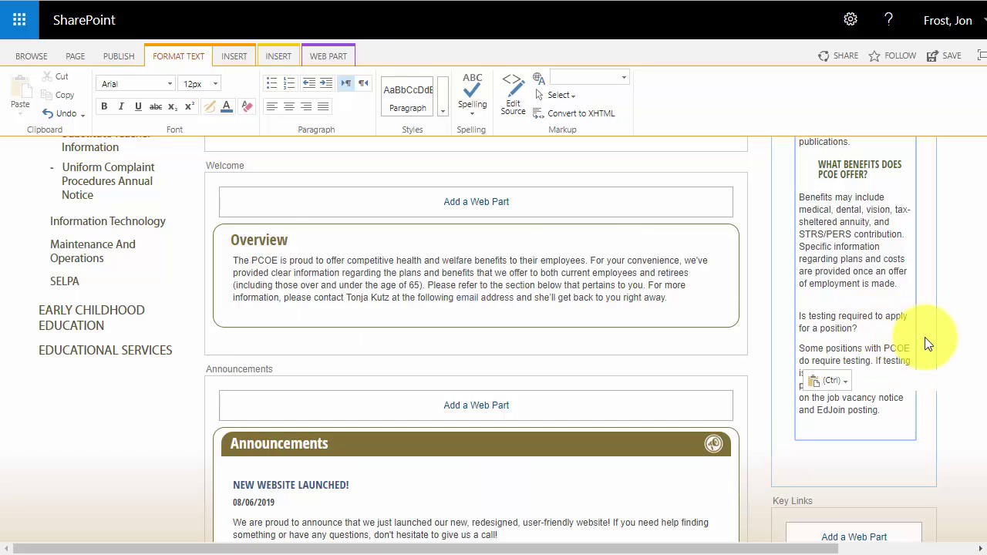
click(918, 462)
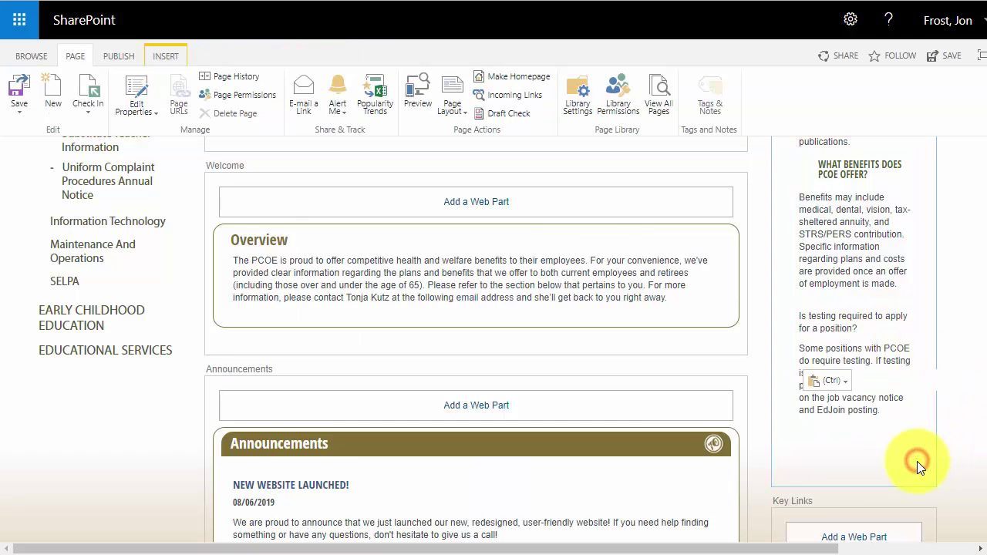
scroll(917, 462, down, 2)
scroll(917, 467, up, 3)
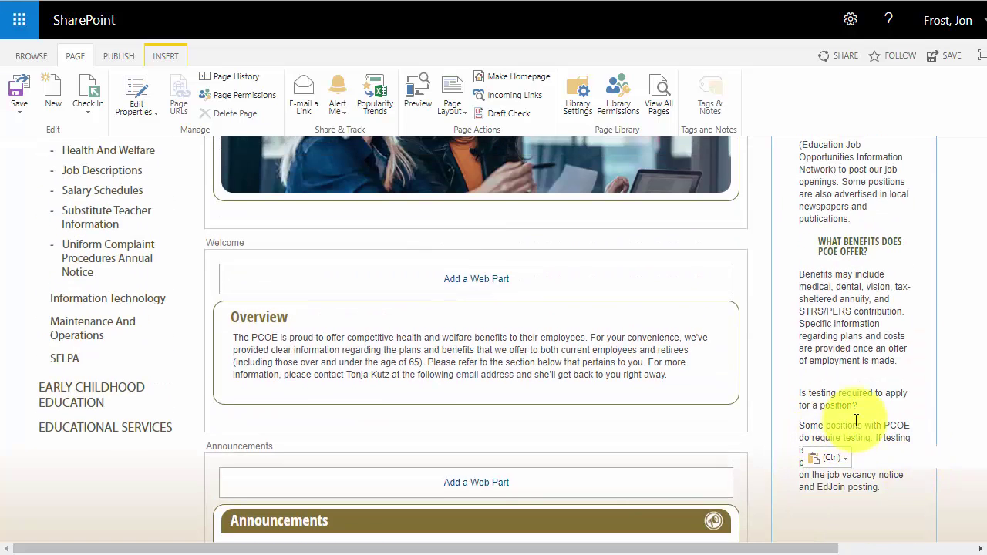
drag(865, 404, 793, 395)
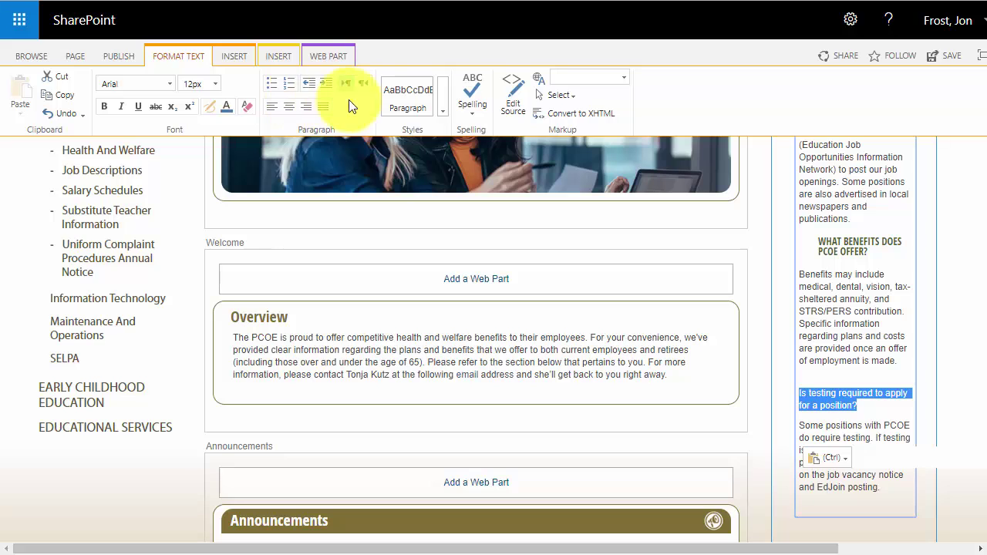
Step: Style the testing question as FAQ-Question and its answer as FAQ-Answer, then save the page
click(443, 108)
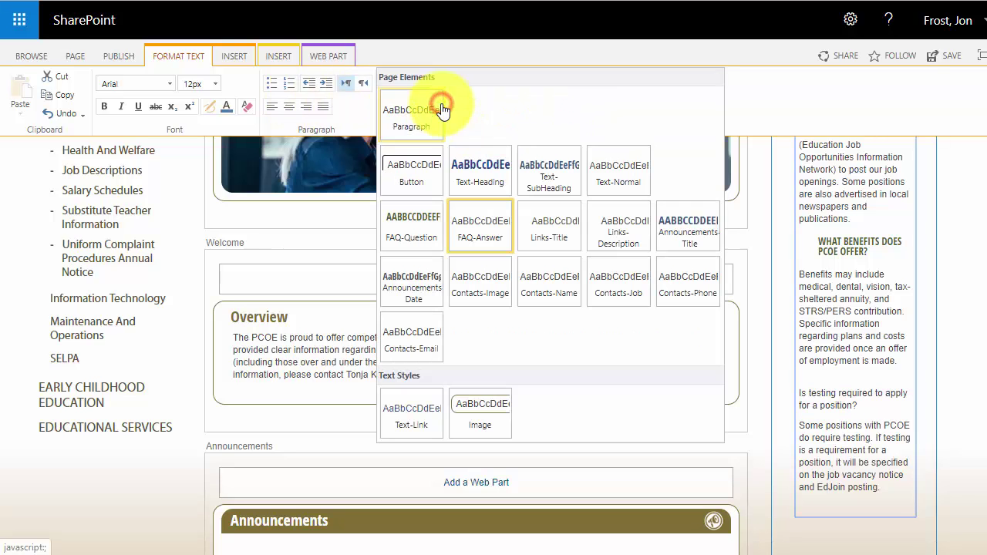
click(416, 224)
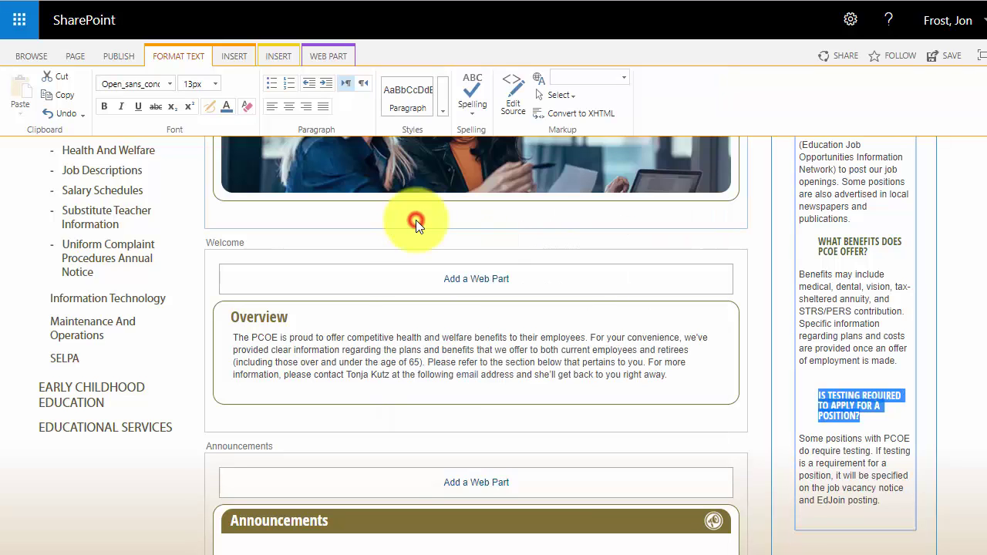
click(828, 439)
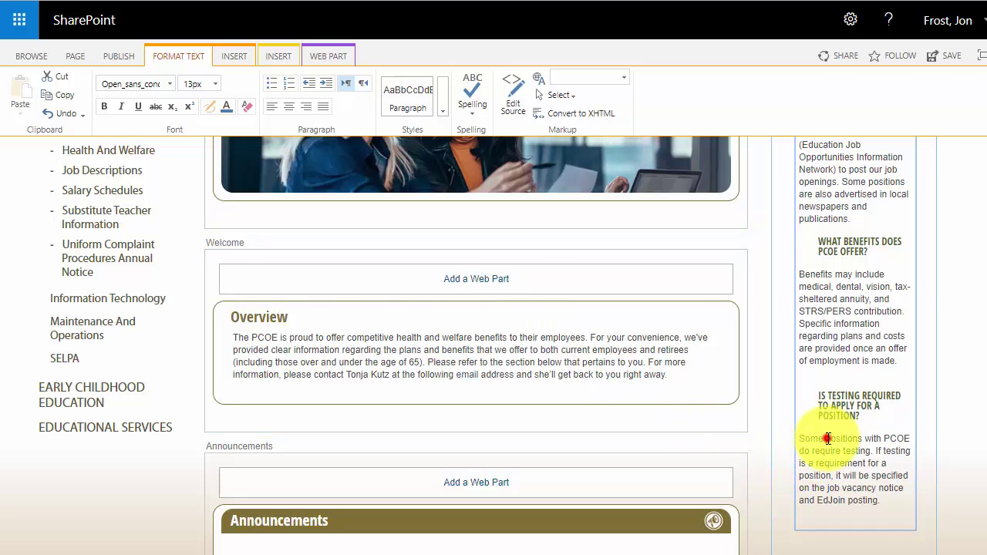
click(885, 501)
drag(885, 501, 799, 438)
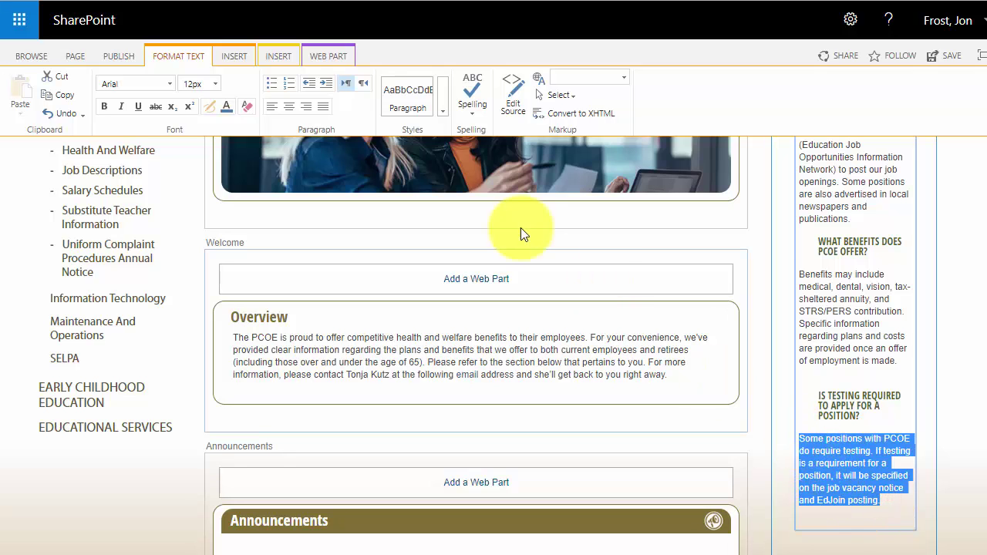
click(411, 114)
click(442, 108)
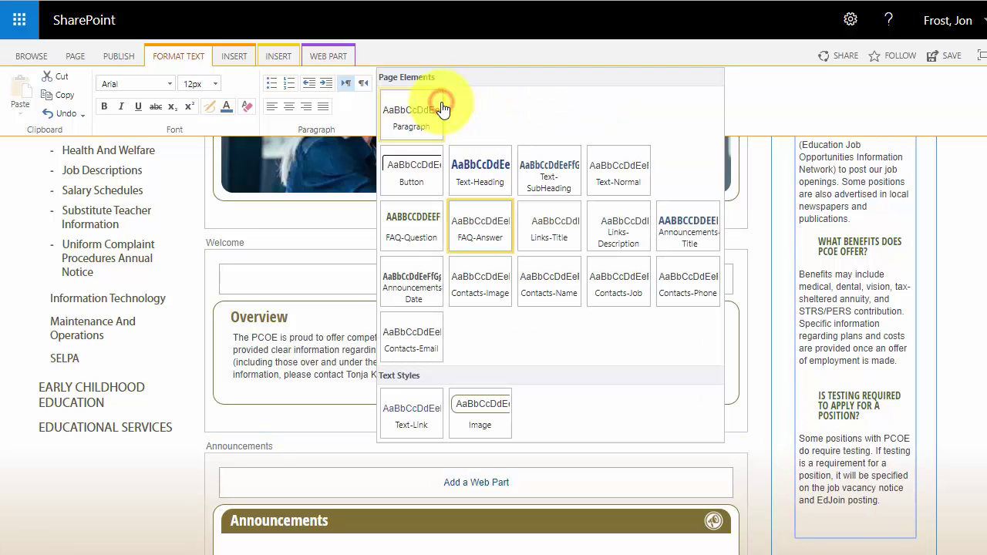
click(469, 223)
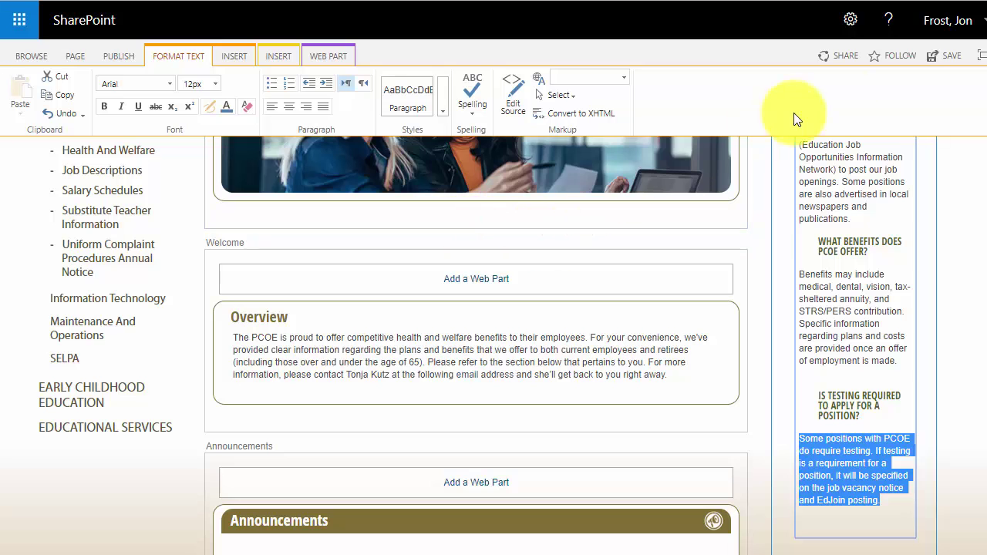
click(935, 60)
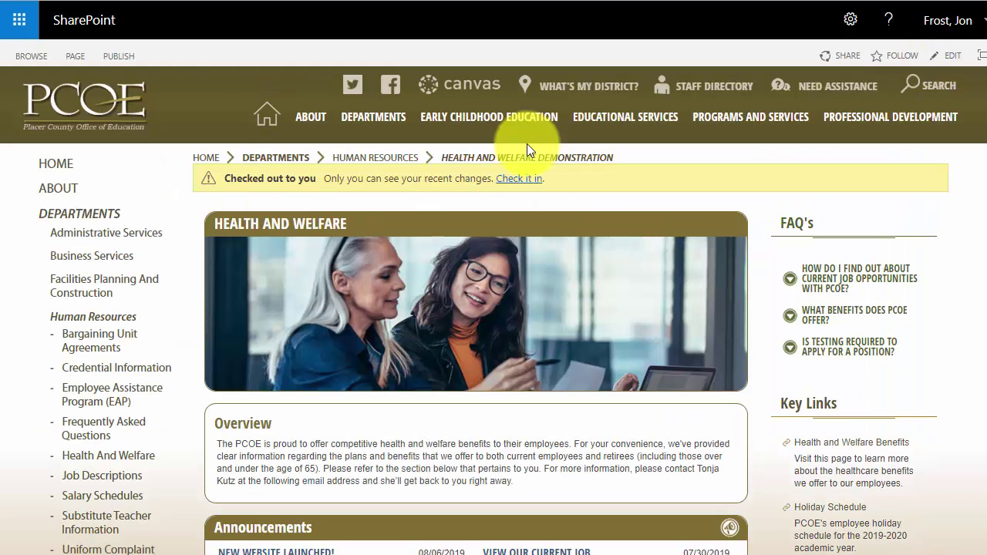
Step: Check in the page without a comment and publish the draft
click(524, 180)
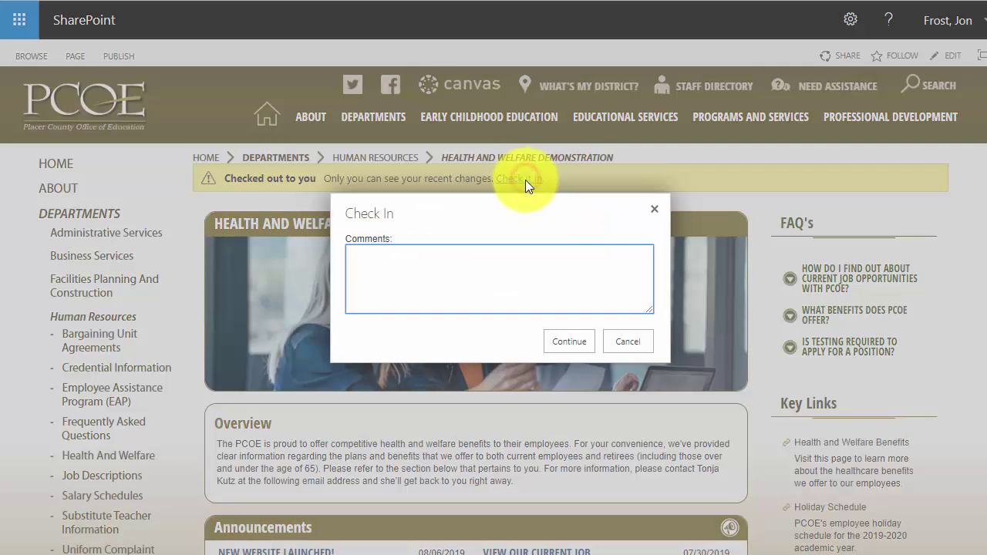
click(572, 336)
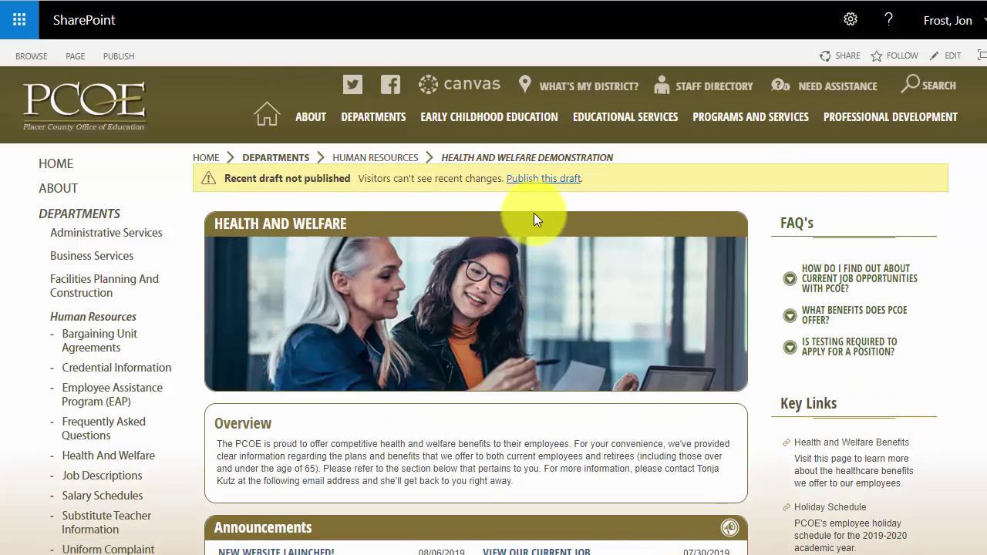
click(550, 180)
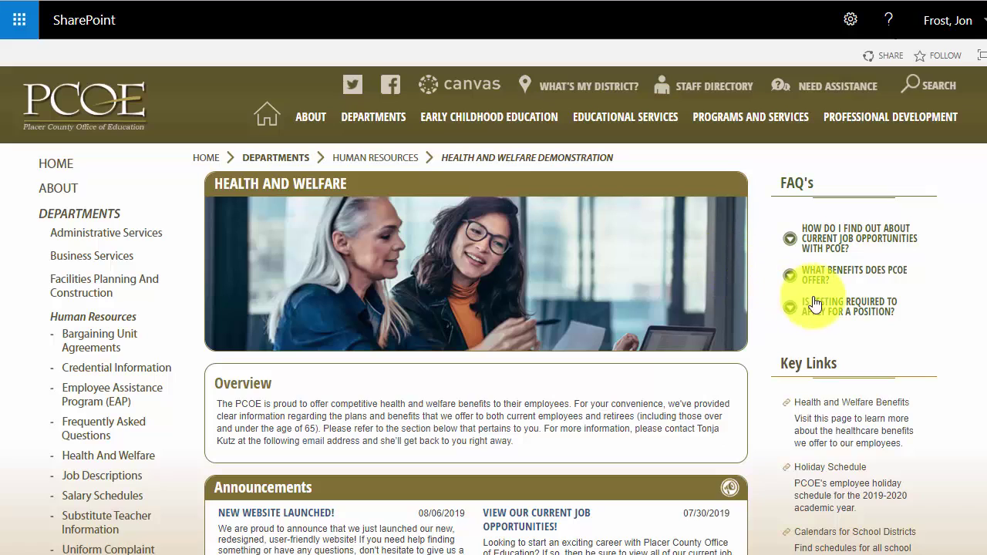
Step: Expand and collapse the testing FAQ twice to confirm its answer reveals correctly
click(831, 309)
click(832, 310)
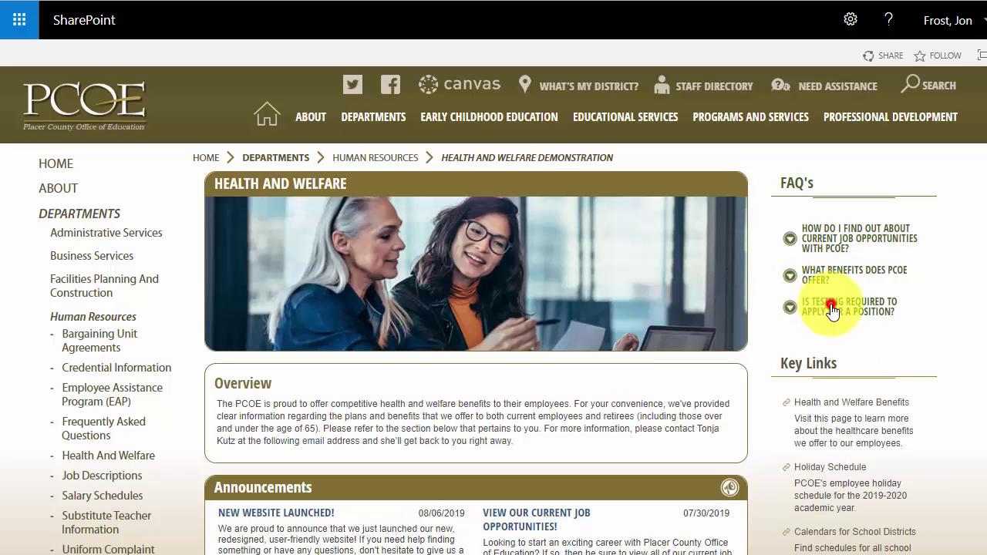
click(832, 309)
click(831, 310)
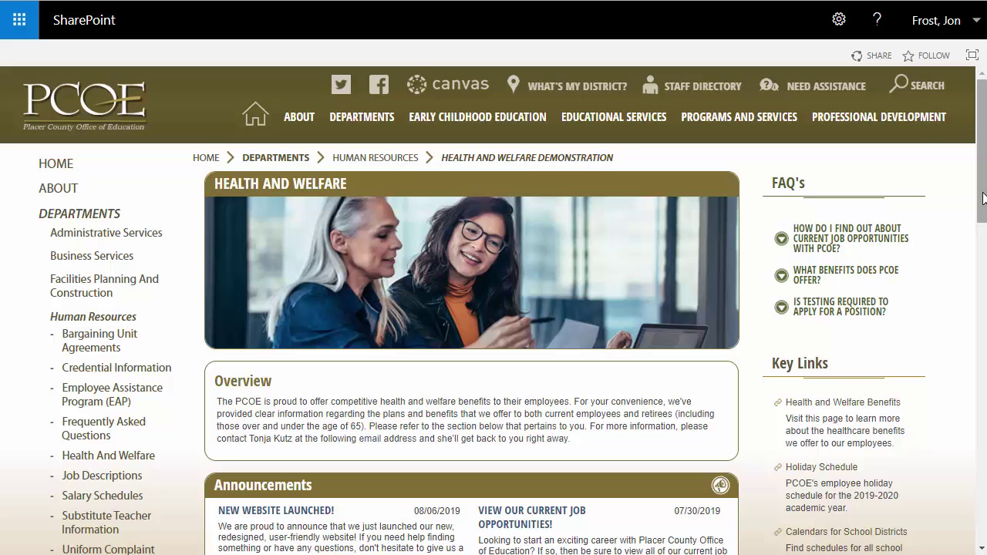
drag(982, 198, 983, 253)
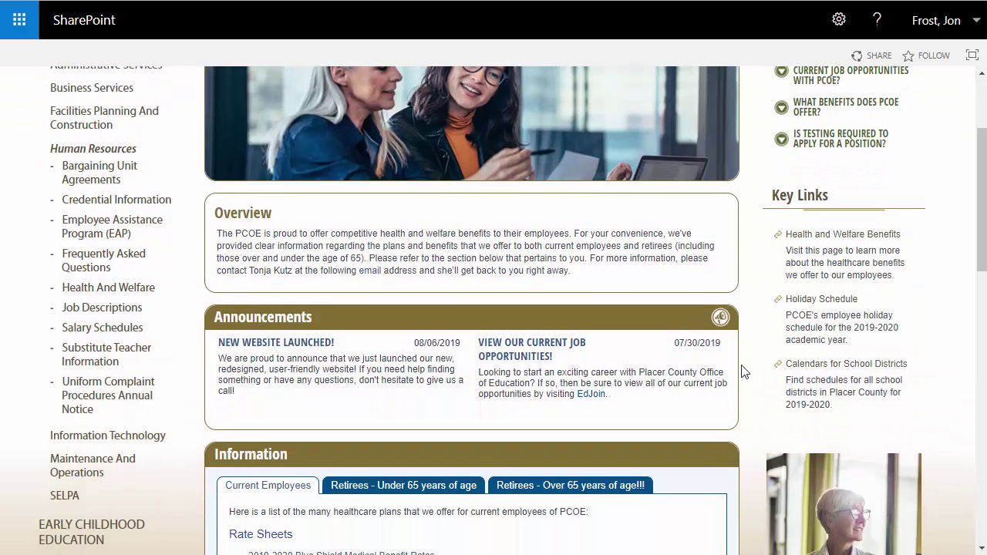
Step: Put the page into edit mode from the gear menu and scroll to Announcements
click(839, 21)
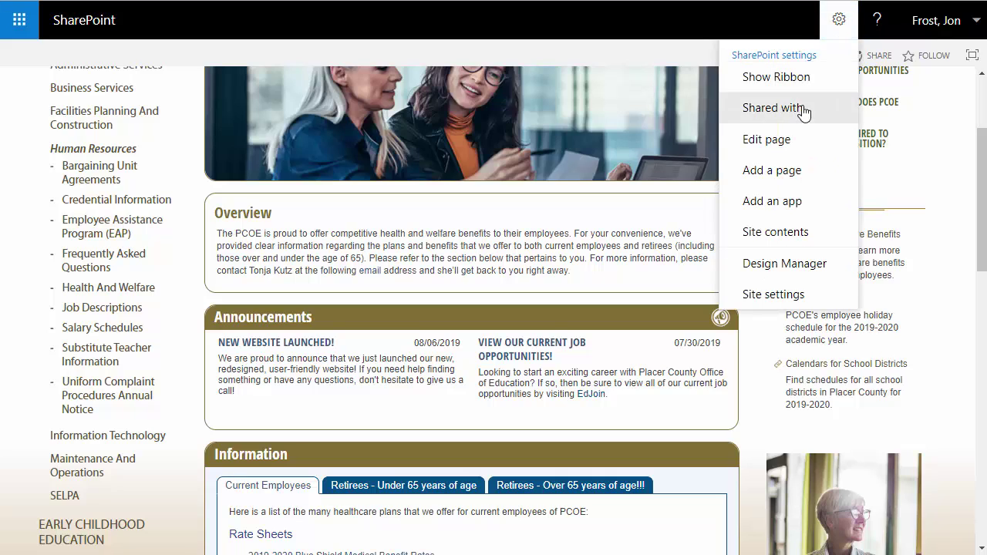
click(777, 141)
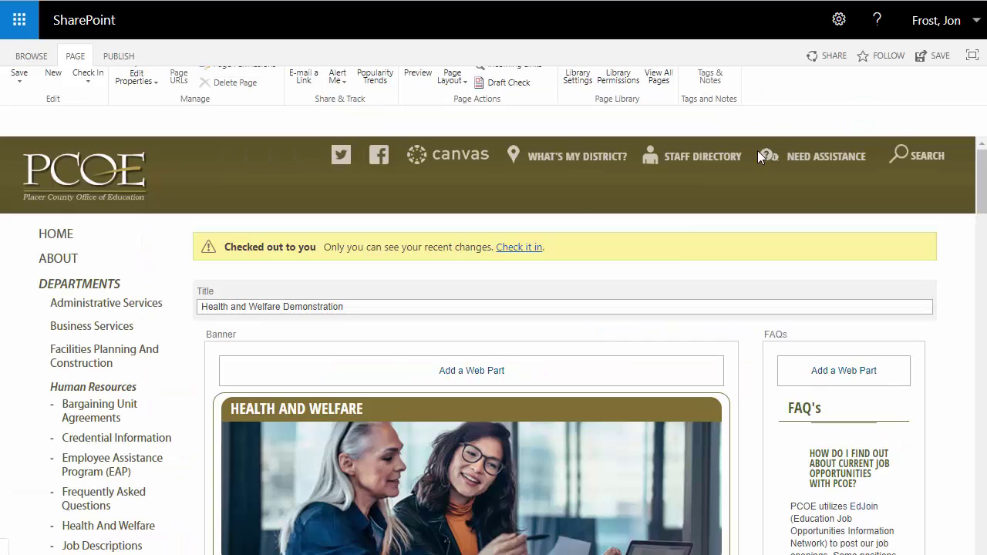
scroll(654, 269, down, 5)
scroll(646, 282, down, 3)
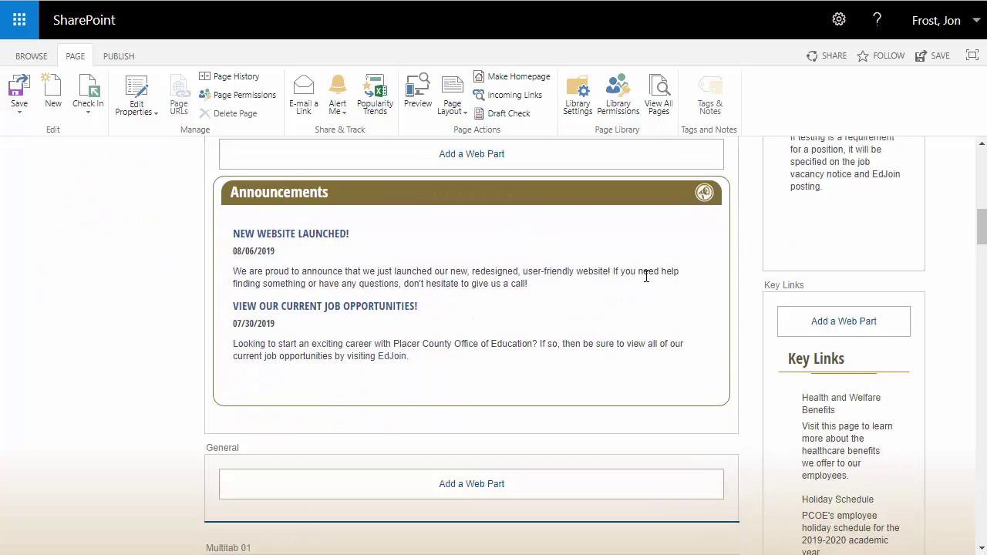
Step: Add 'New Financial Planning Class Offered.' dated 09/24/19 with its retirement-planning description
click(427, 367)
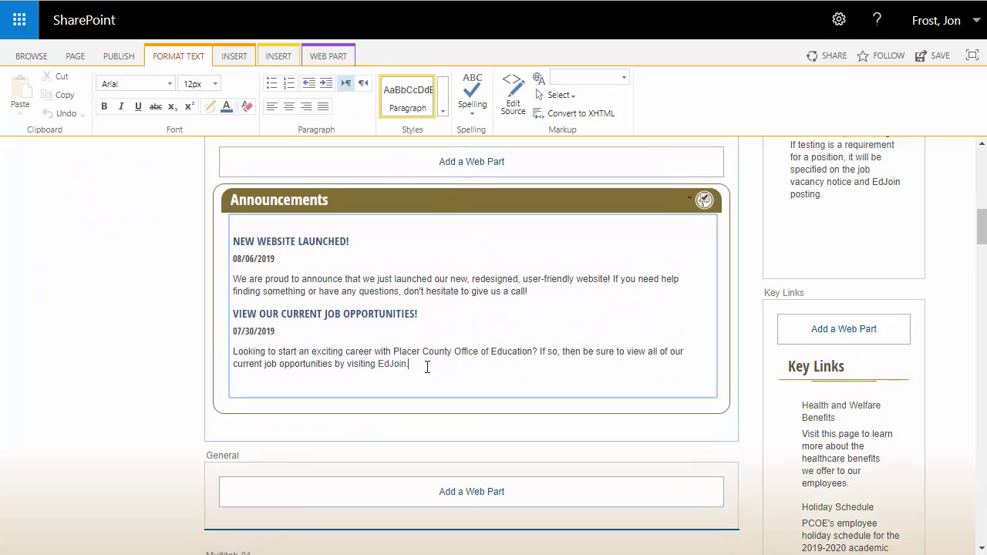
key(Return)
text(New Financial Planning Class Offered.)
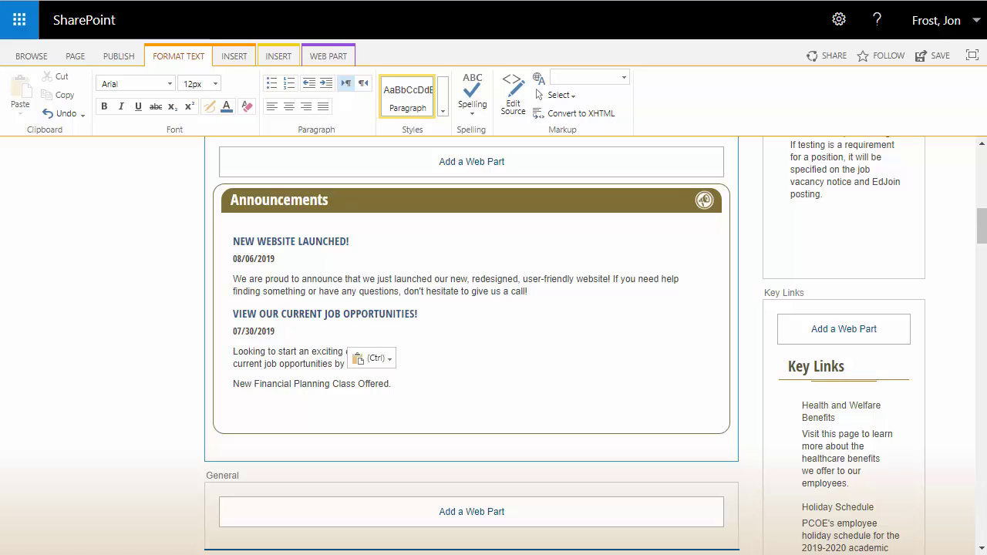
click(415, 383)
key(Return)
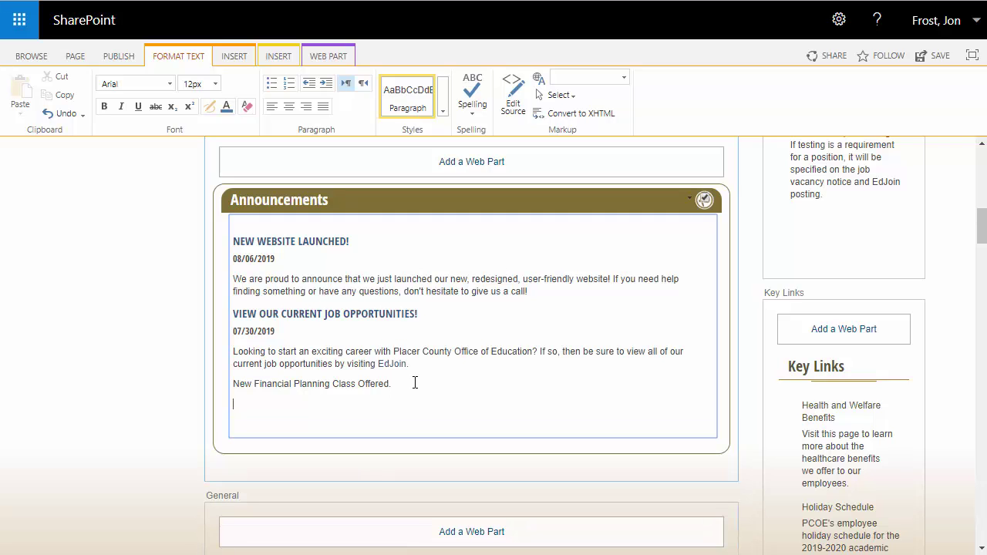
text(09/24/19)
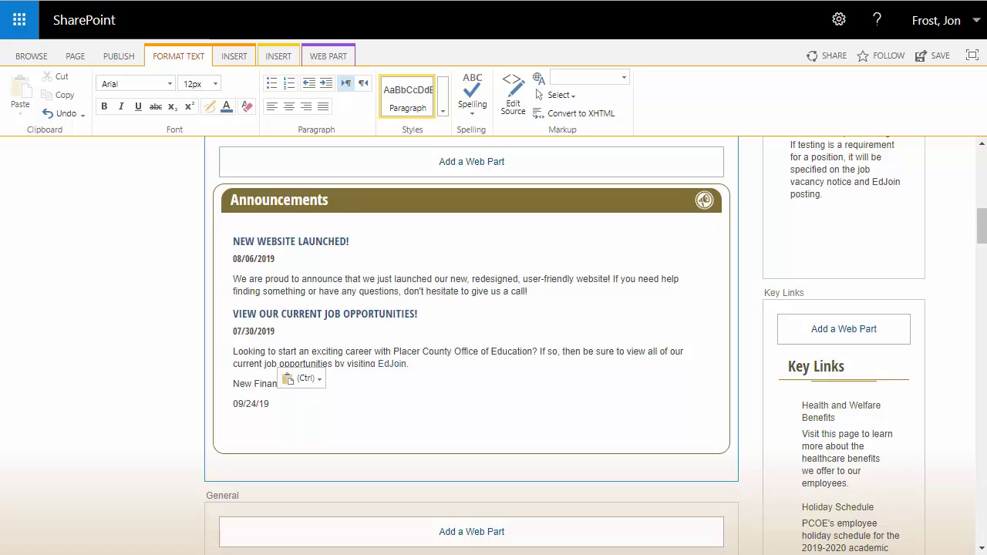
click(295, 401)
key(Return)
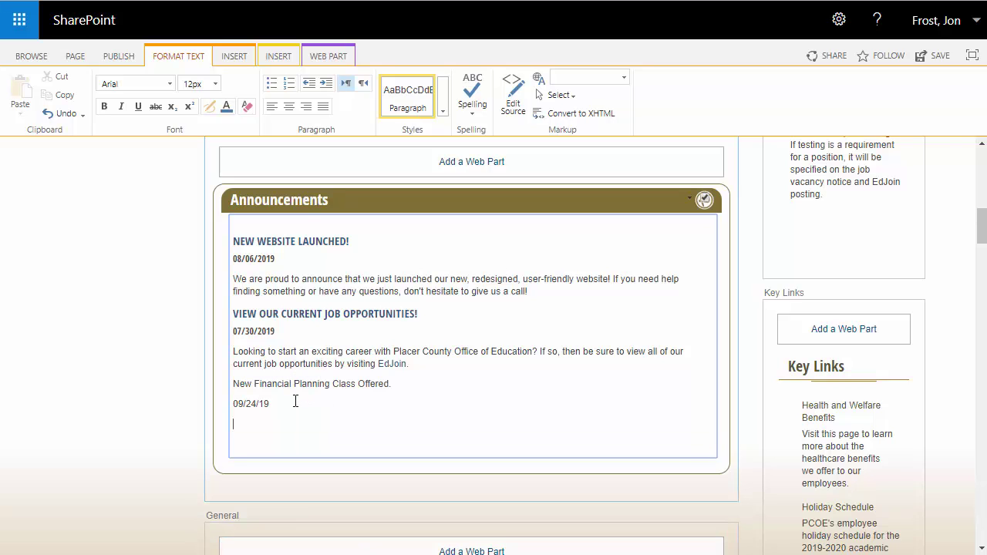
text(How is your retirement shaping up? Need some help planning?  This could be the class for you!)
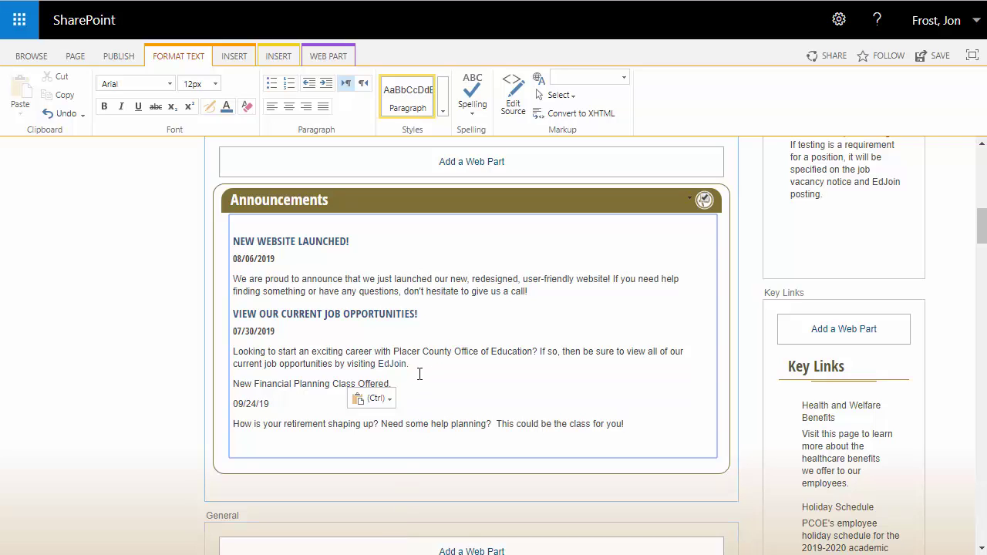
drag(408, 377, 225, 384)
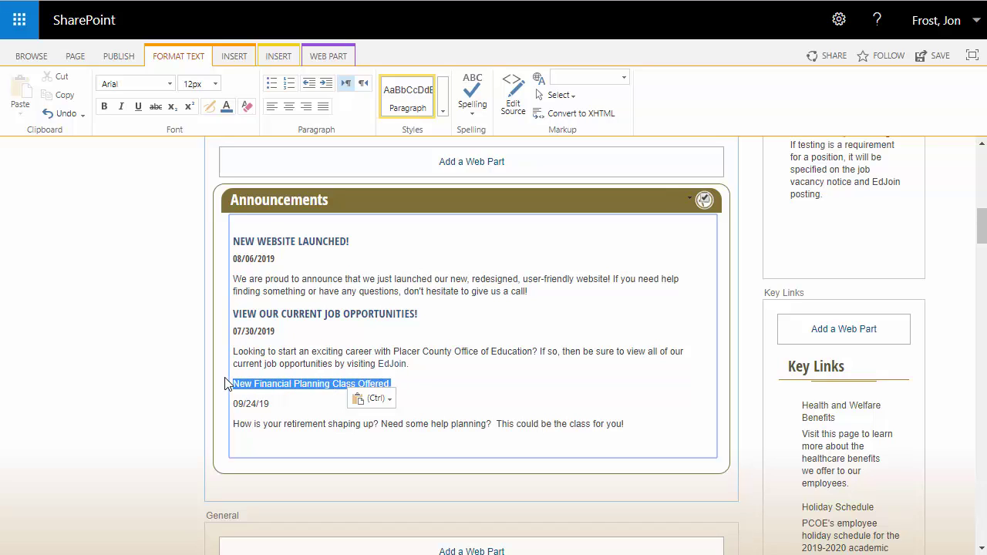
Step: Apply Announcements-Title, Announcements-Date and Announcements-Description styles to the new title, 09/24/19 date and description
click(443, 106)
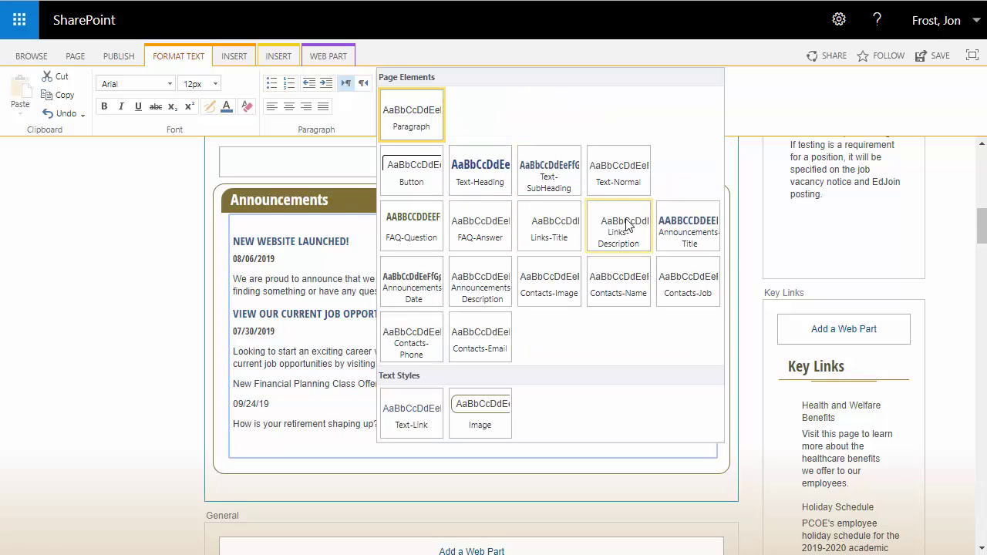
click(679, 233)
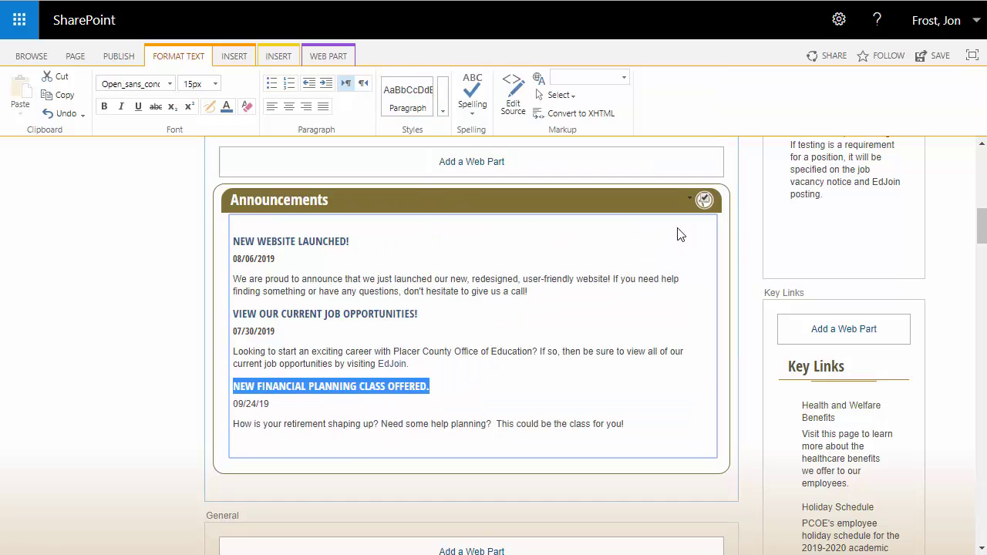
click(266, 403)
drag(266, 403, 224, 405)
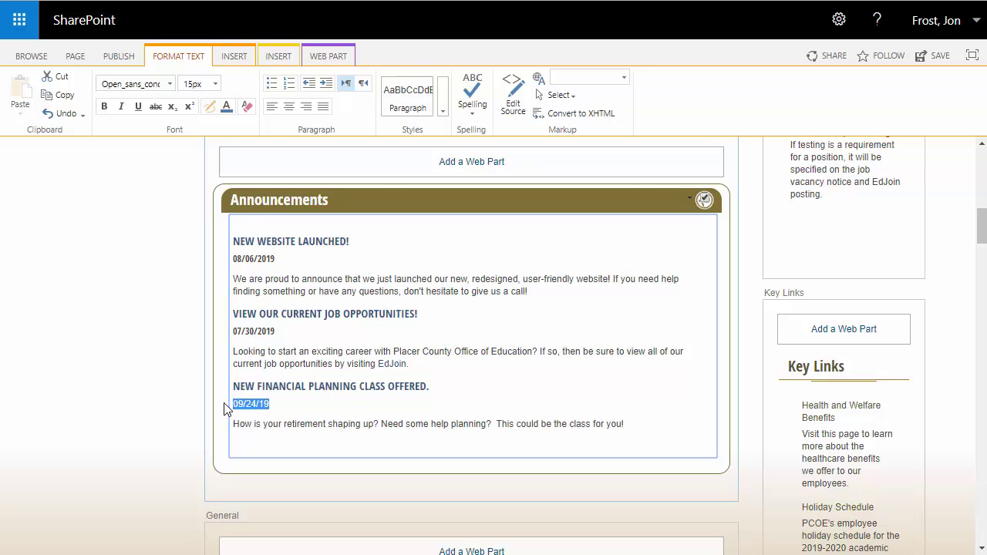
click(443, 108)
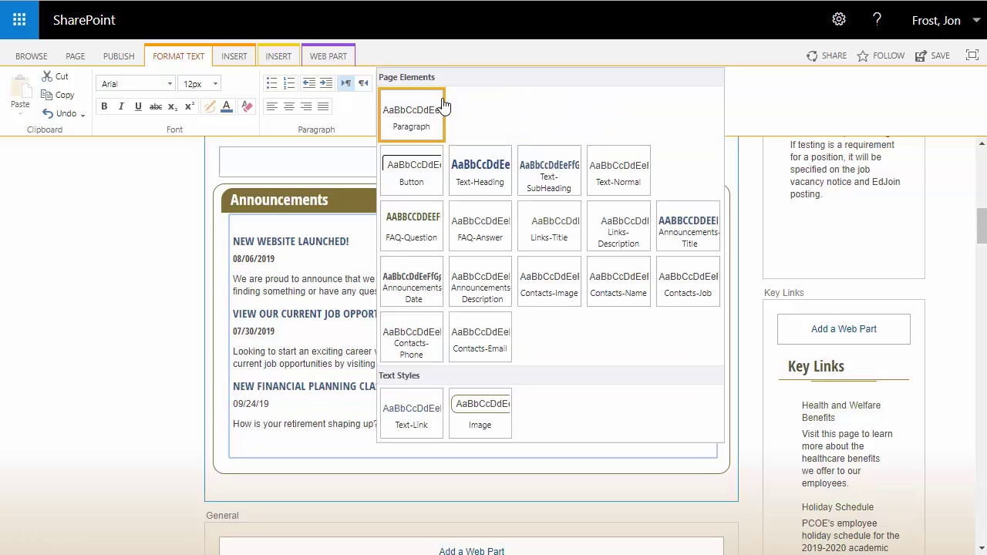
click(404, 289)
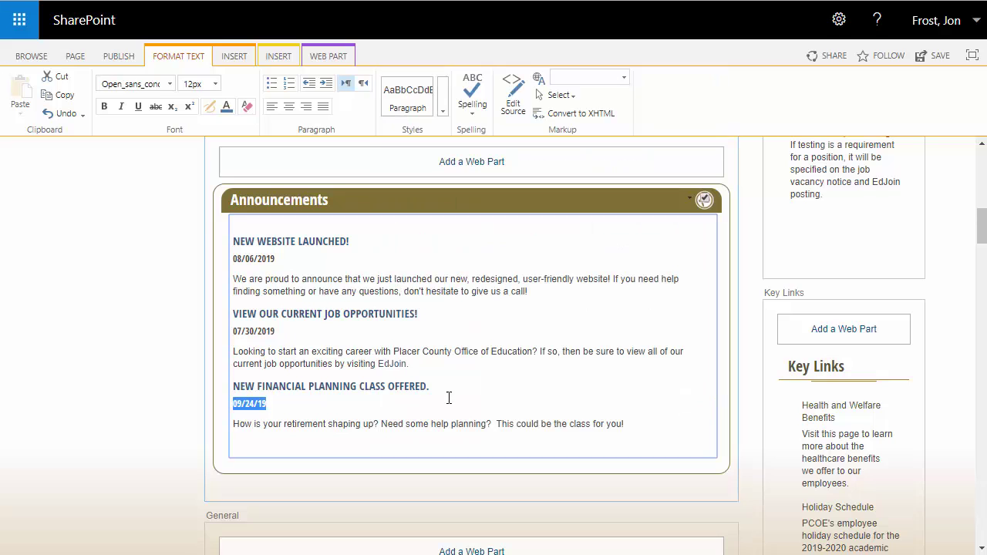
drag(630, 426, 233, 423)
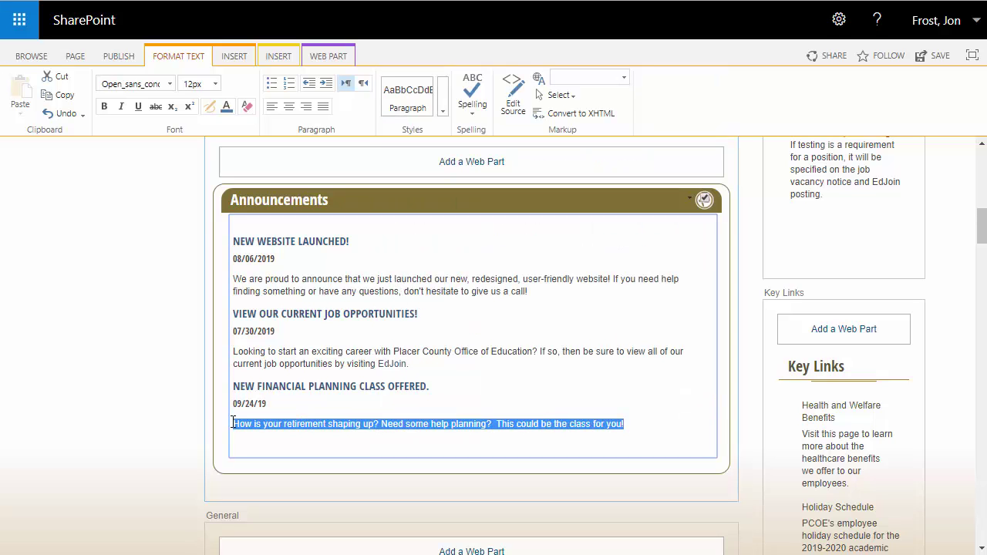
click(442, 110)
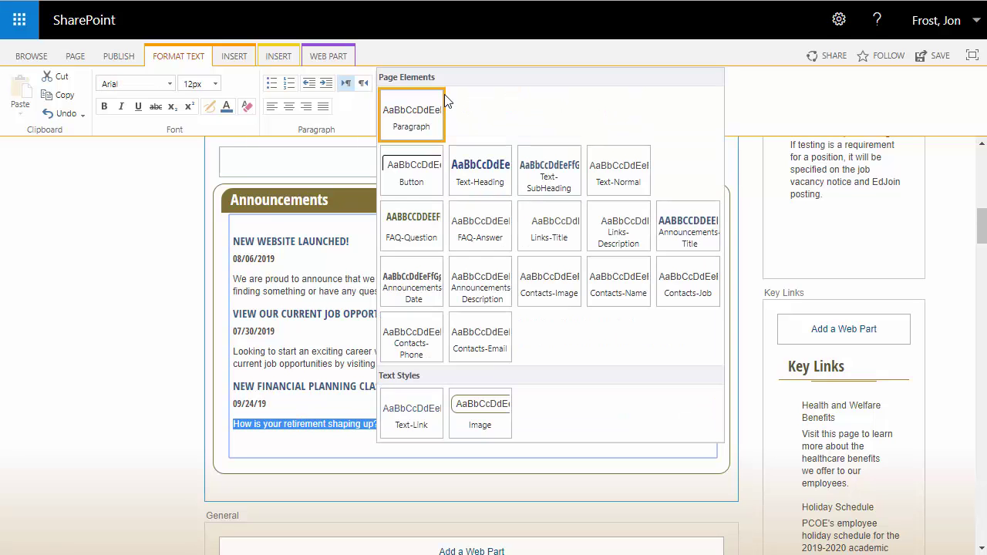
click(495, 291)
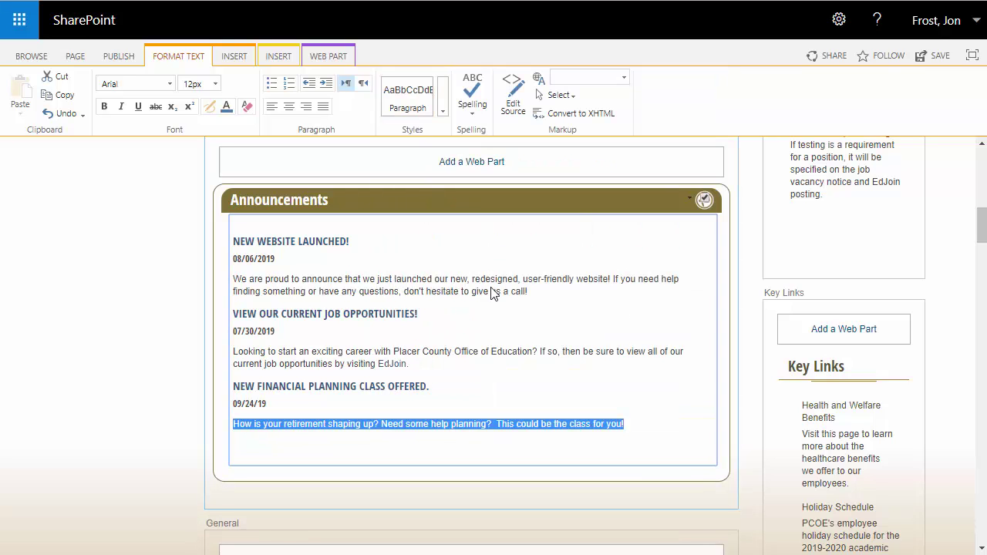
click(919, 56)
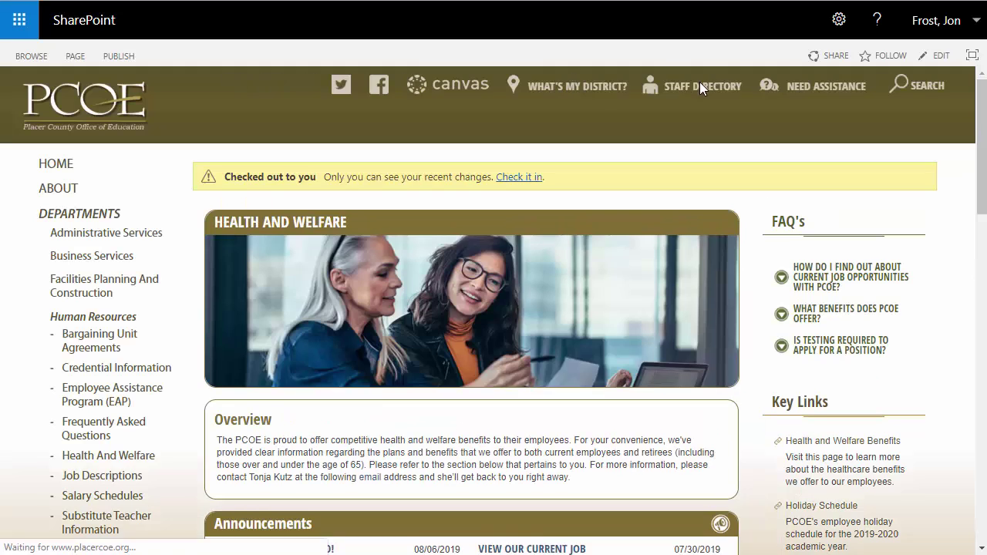
click(509, 182)
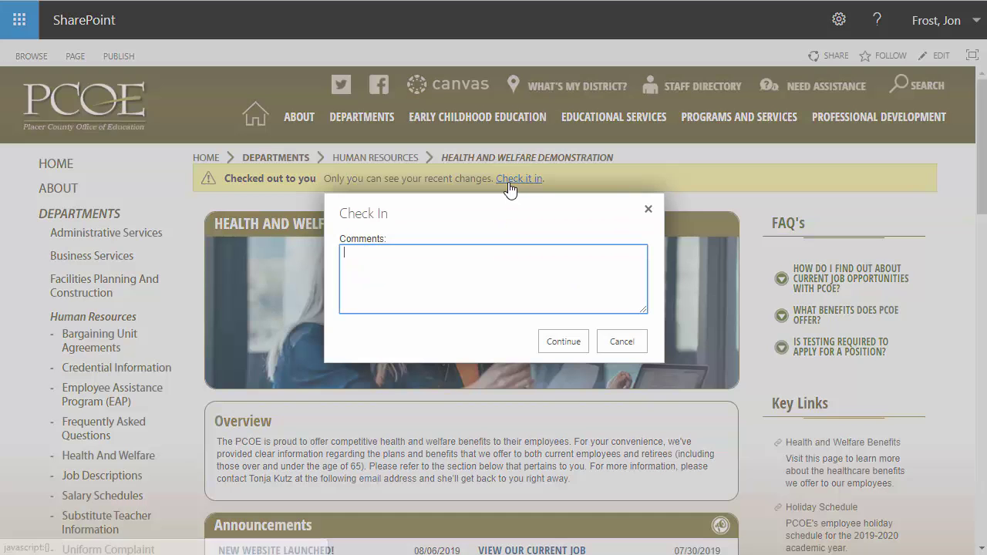
click(563, 341)
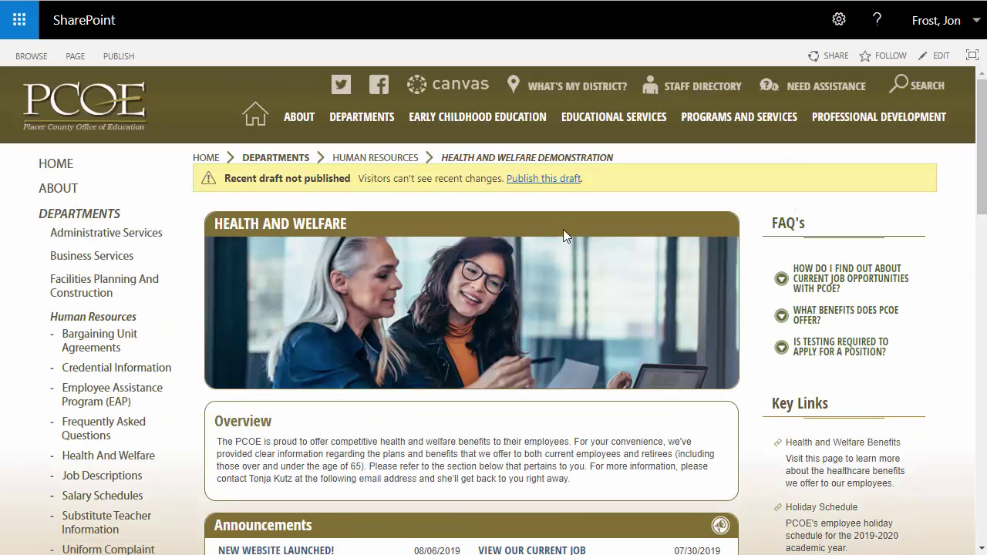
click(552, 179)
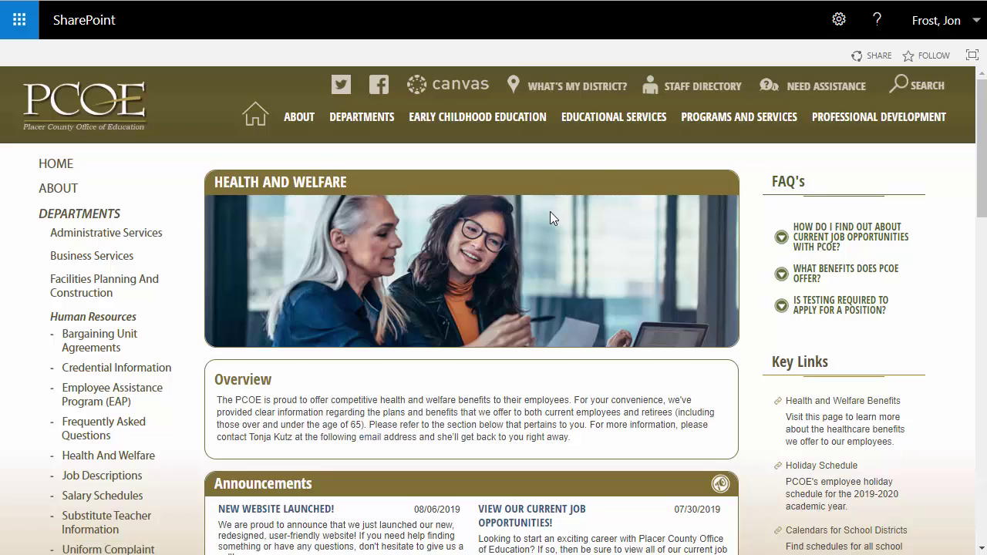
scroll(550, 213, down, 1)
scroll(550, 213, down, 3)
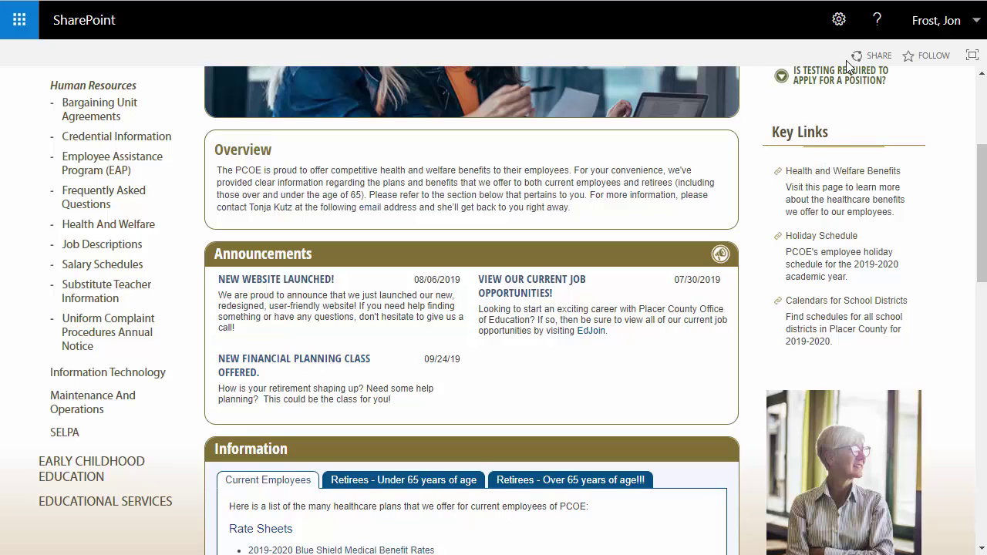
Step: Put the page into edit mode from the gear menu and scroll to Key Links
click(839, 18)
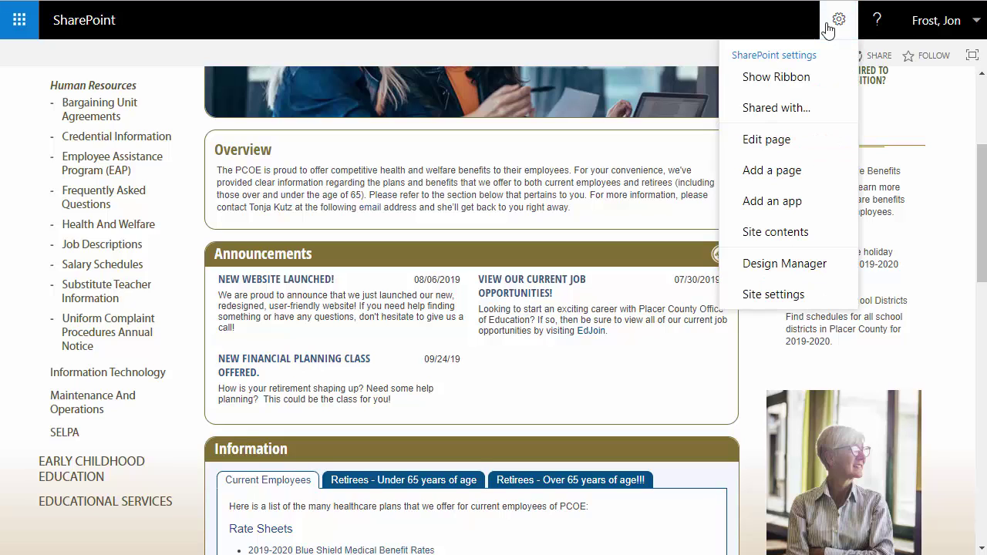
click(771, 139)
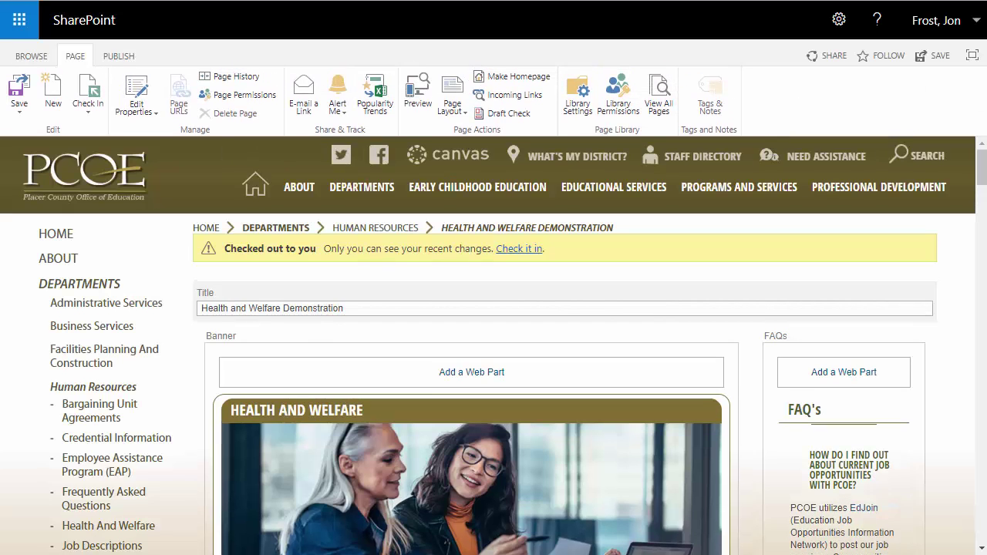
scroll(970, 348, down, 10)
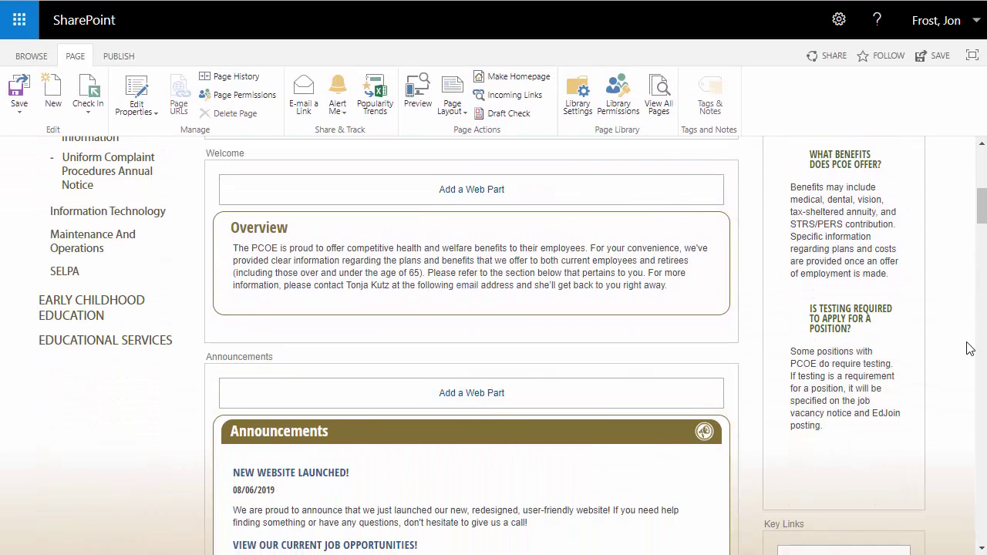
scroll(969, 348, down, 2)
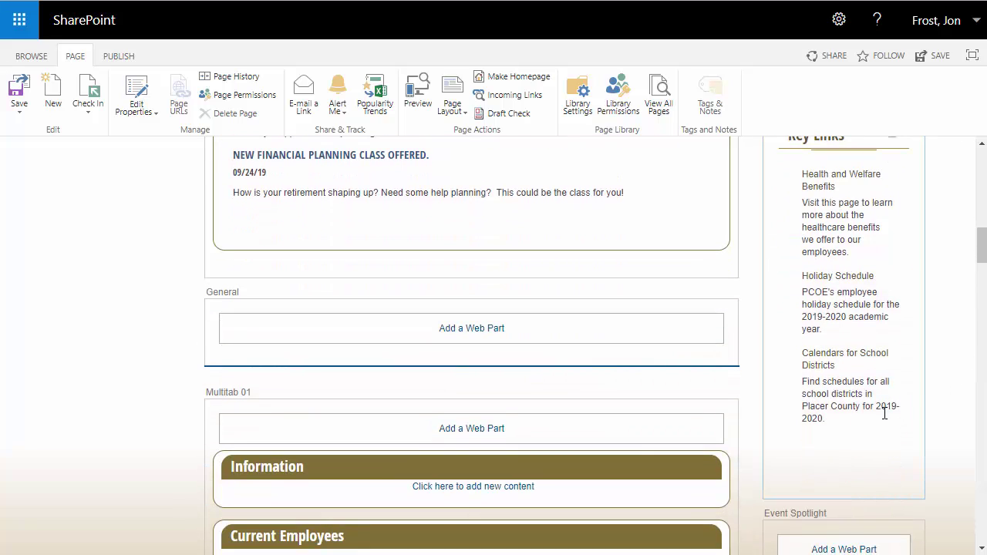
Step: Add a 'Google' entry to Key Links with the description 'The world's most popular search engine'
click(844, 419)
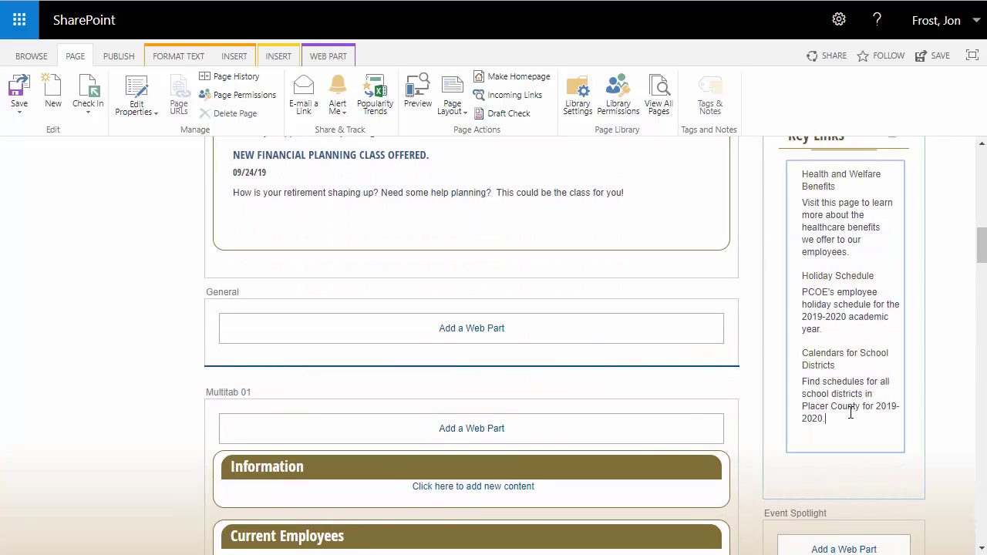
key(Return)
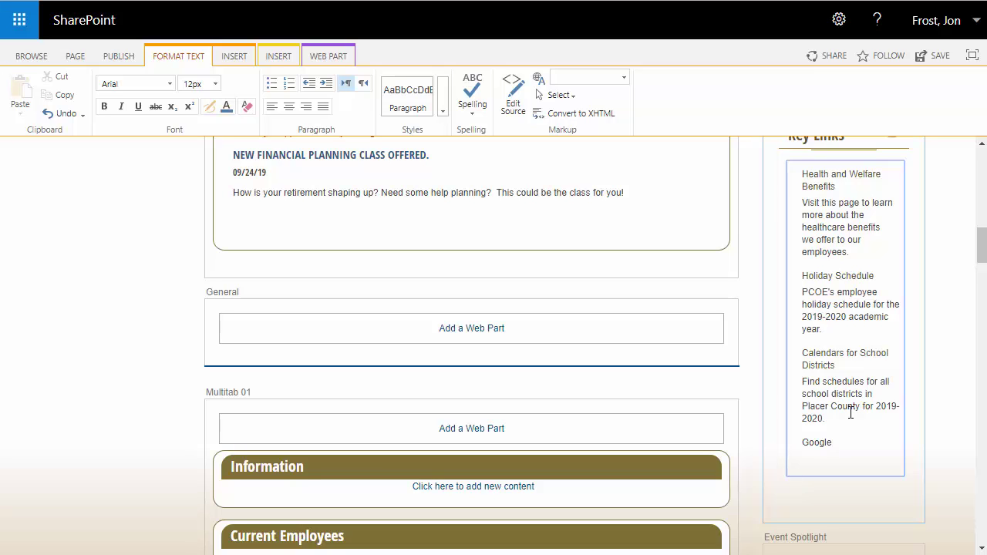
text(Google)
key(Return)
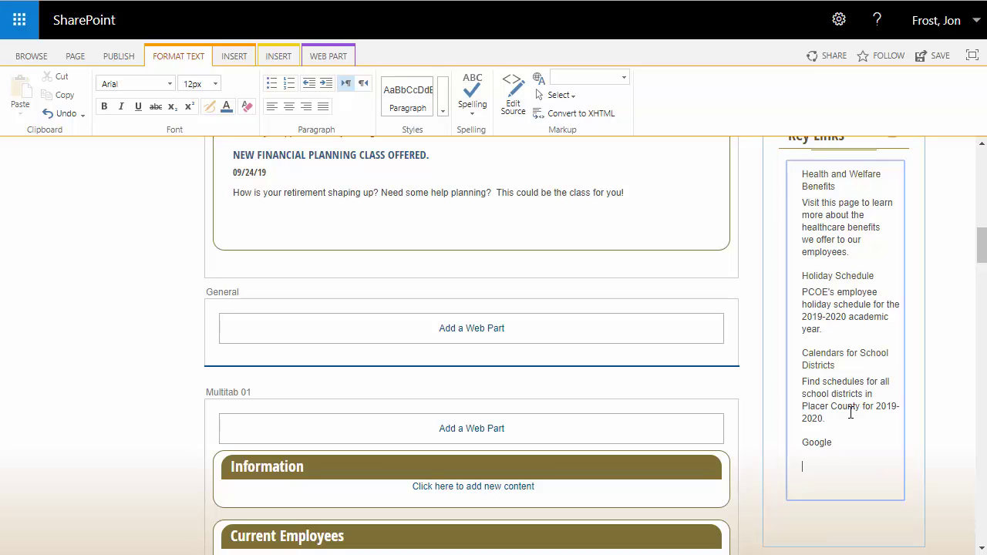
text(The world's most popular search engine)
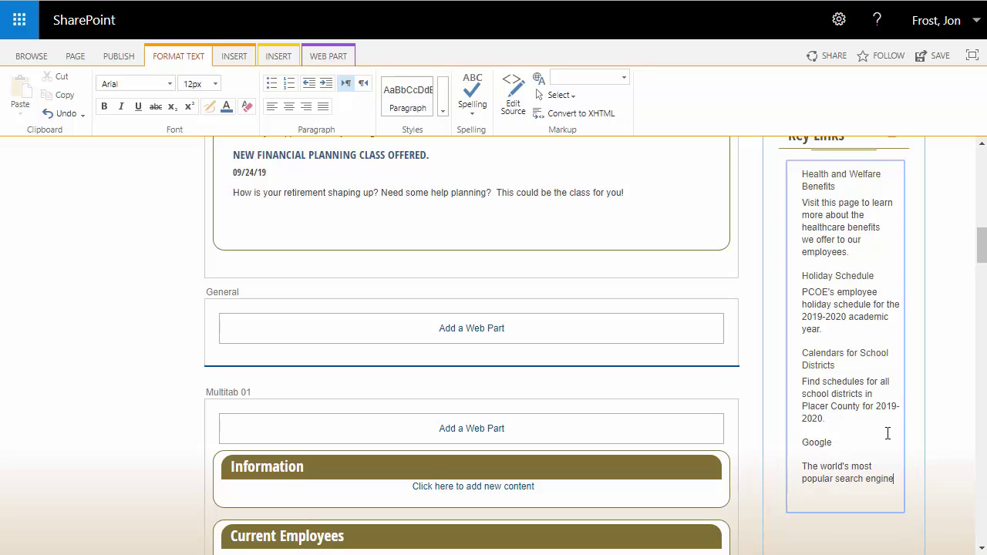
drag(835, 442, 802, 441)
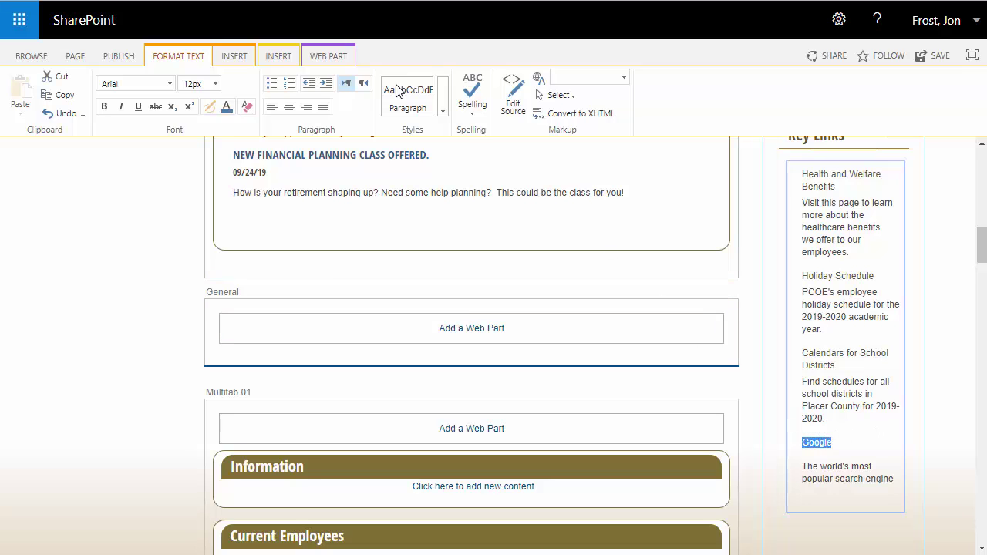
click(234, 58)
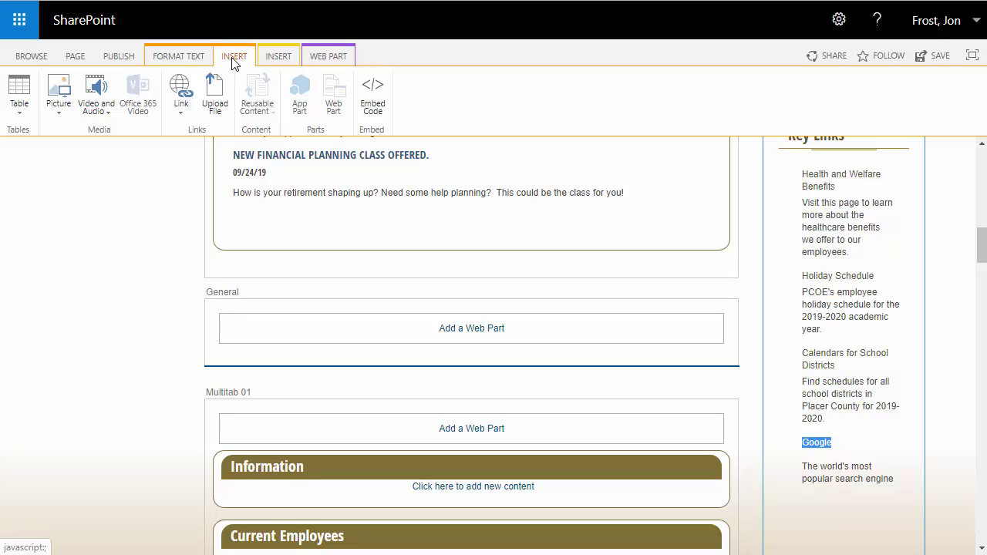
click(184, 116)
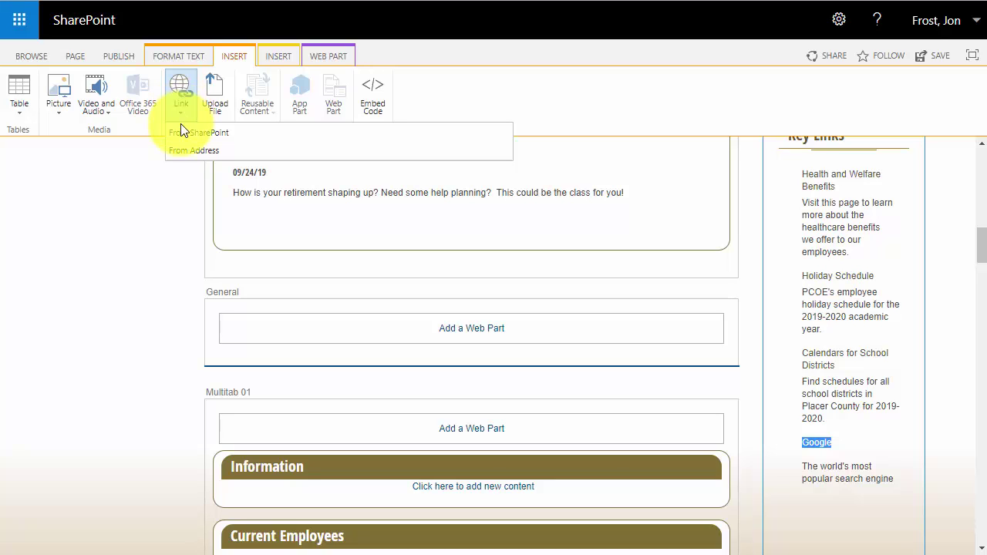
click(182, 151)
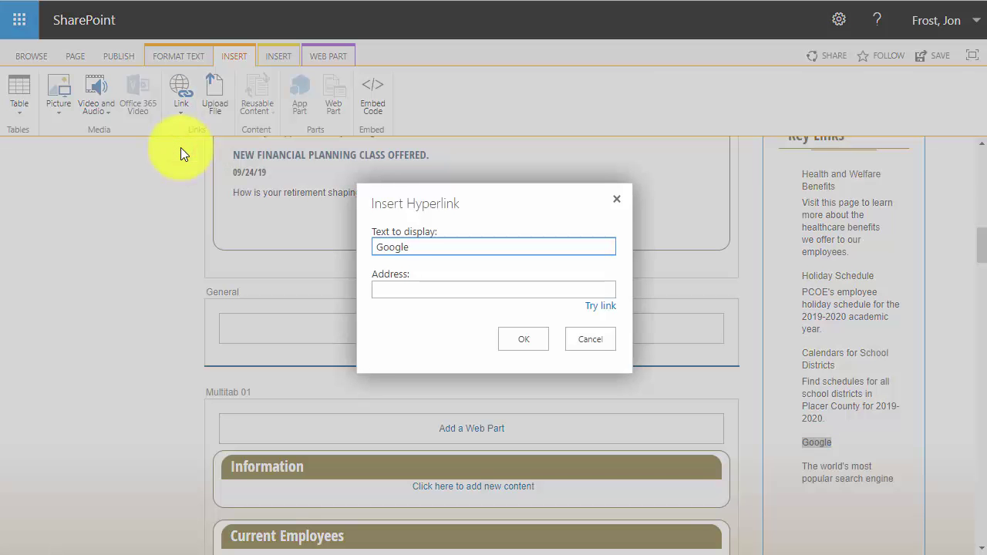
click(386, 288)
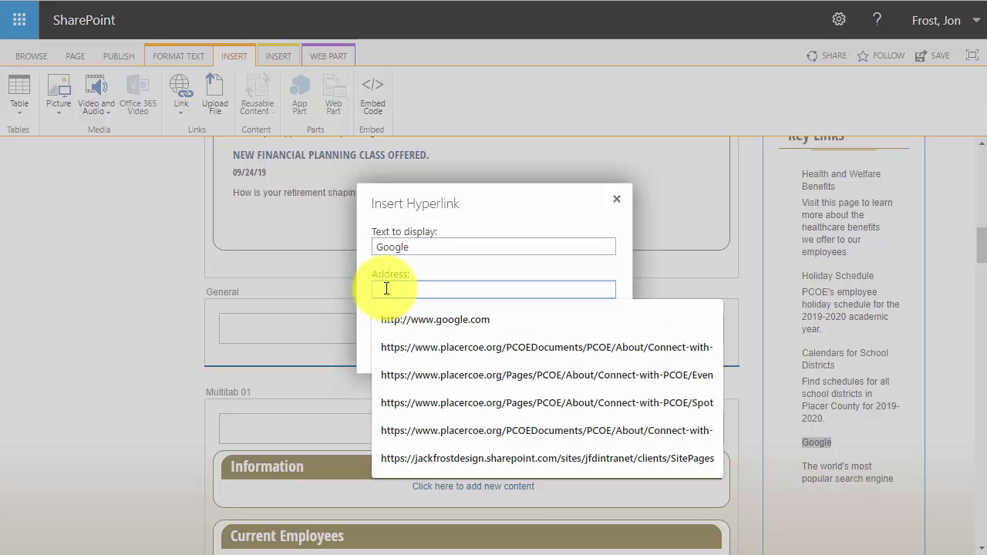
click(399, 326)
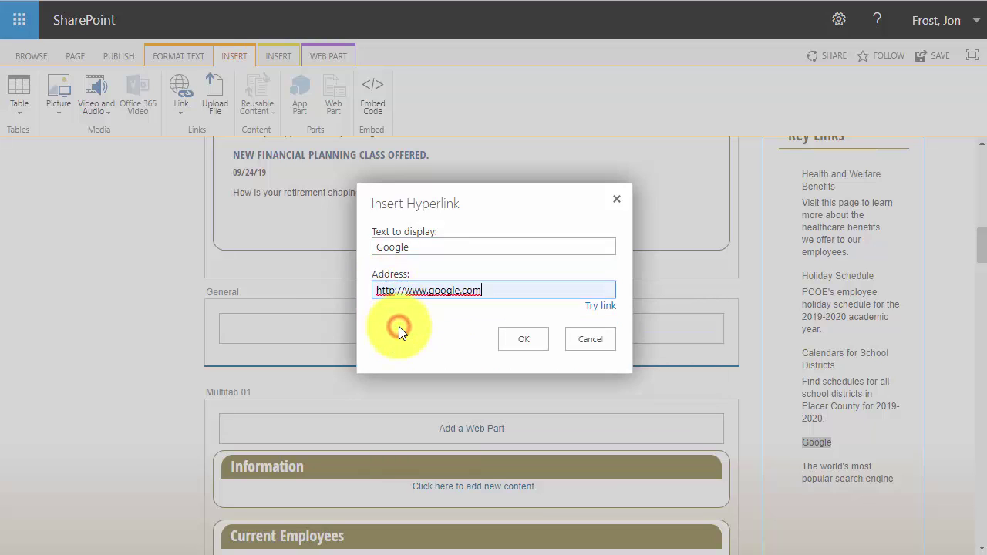
click(518, 339)
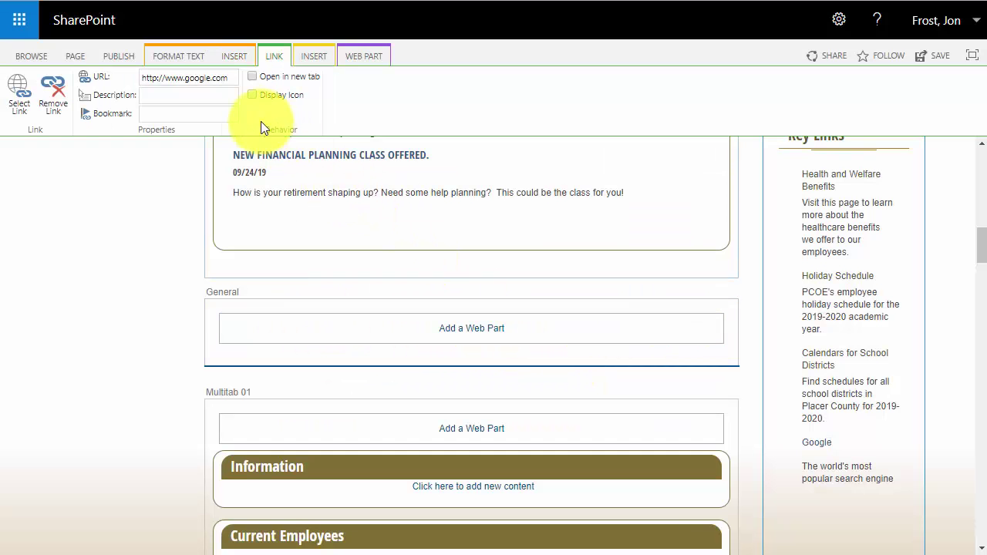
Step: Give the Google link the description 'Google' and make it open in a new tab
click(189, 95)
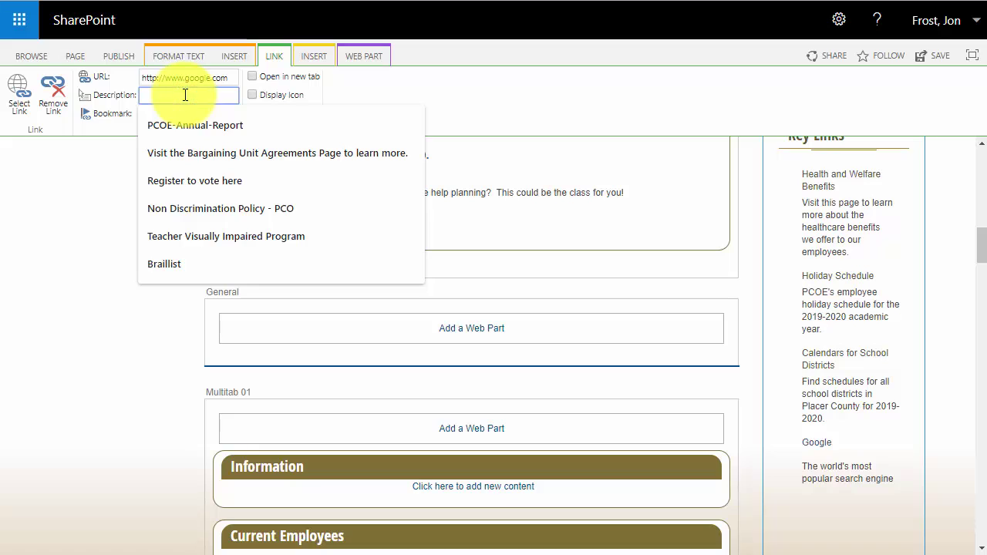
text(Google)
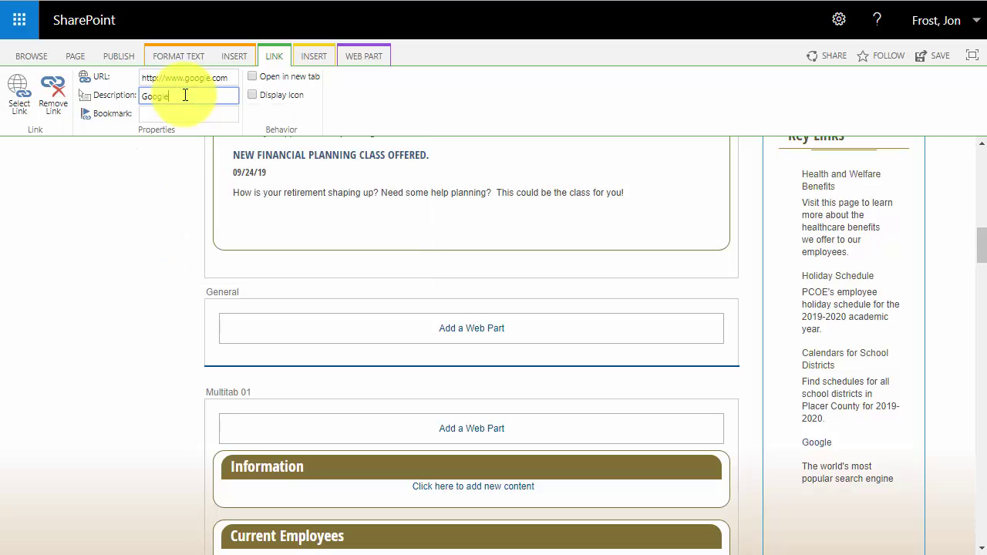
click(252, 76)
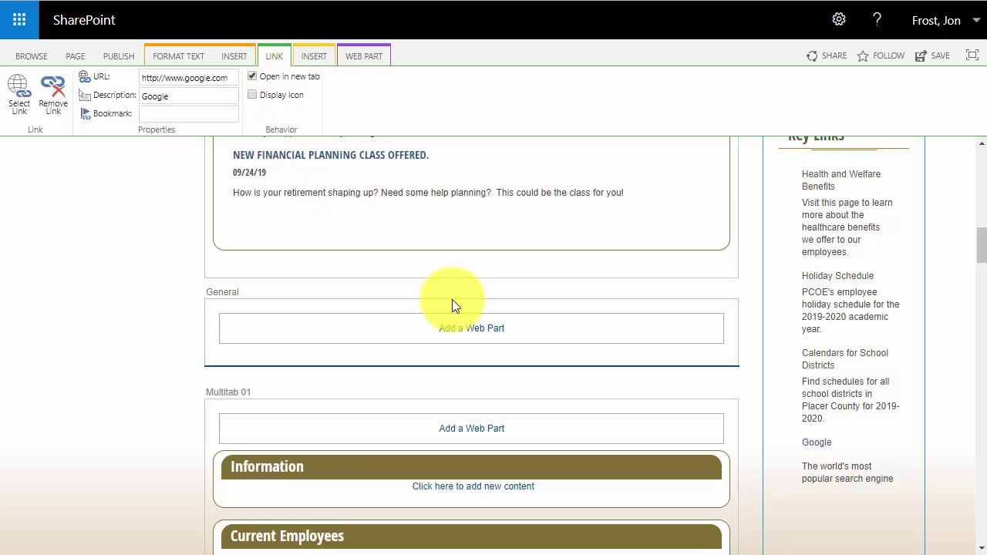
click(815, 442)
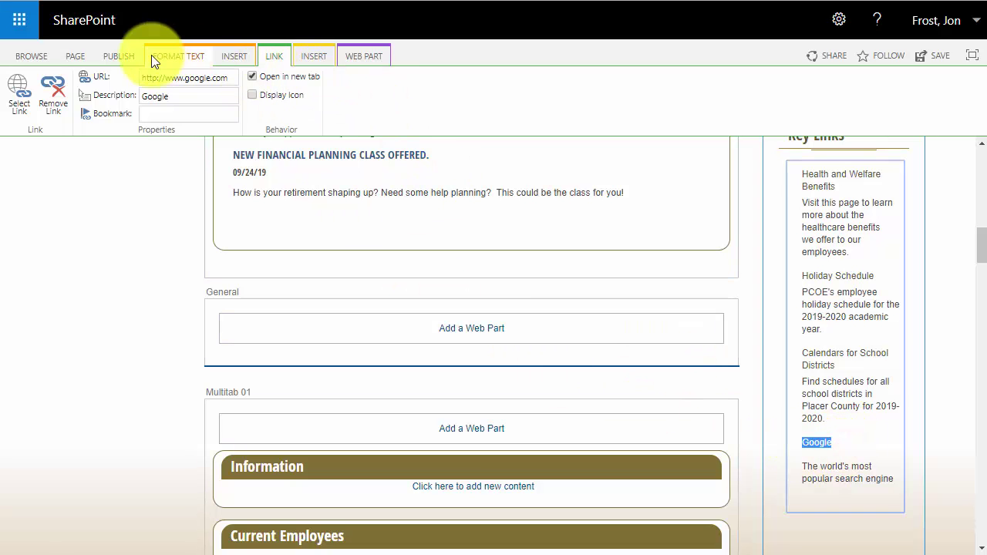
click(173, 57)
Step: Style Google as Links-Title and its description as Links-Description, then save the page
click(440, 103)
click(539, 234)
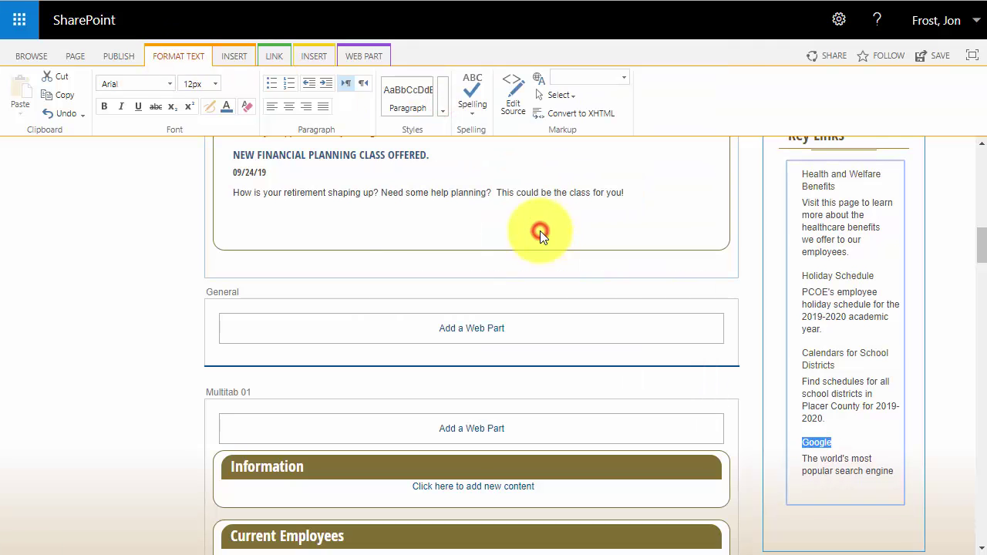
drag(896, 470, 809, 462)
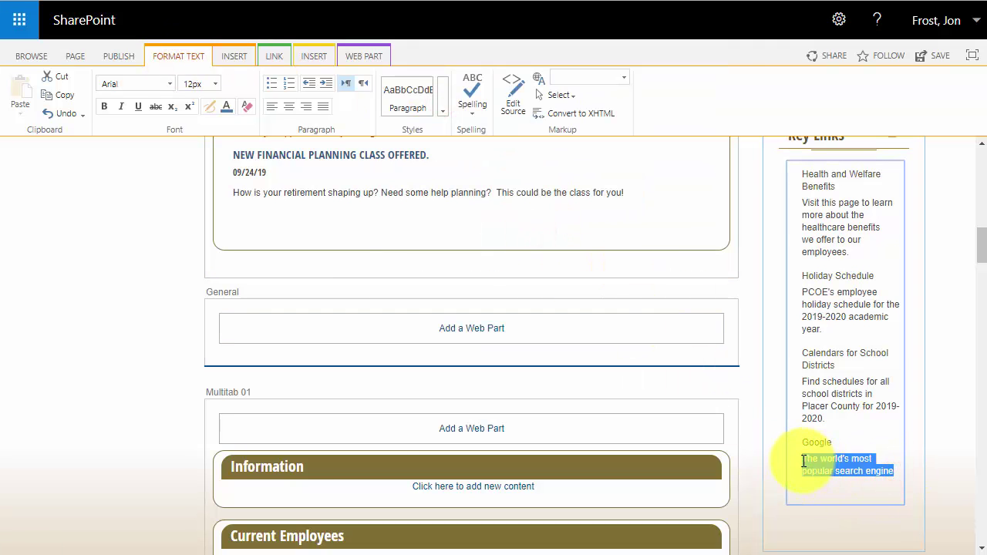
click(442, 105)
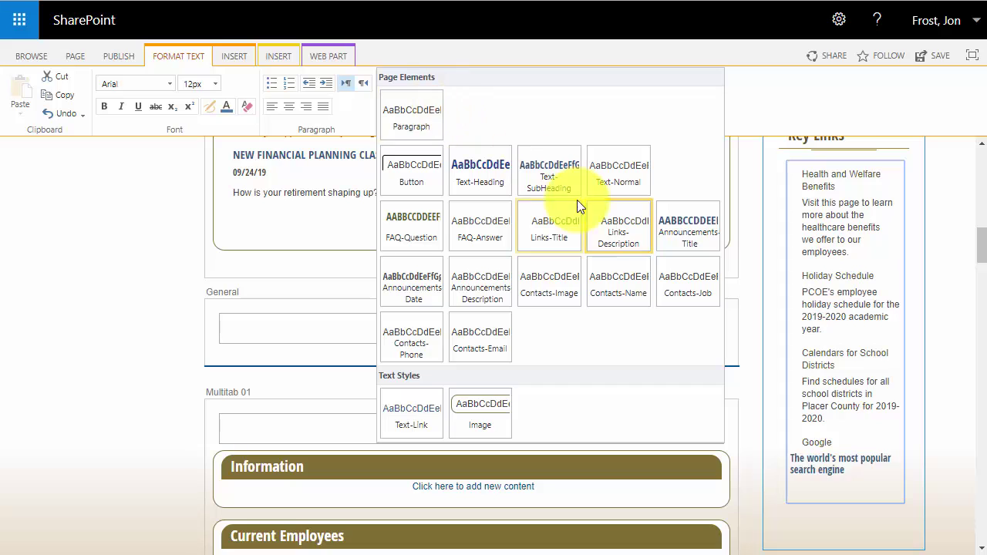
click(605, 223)
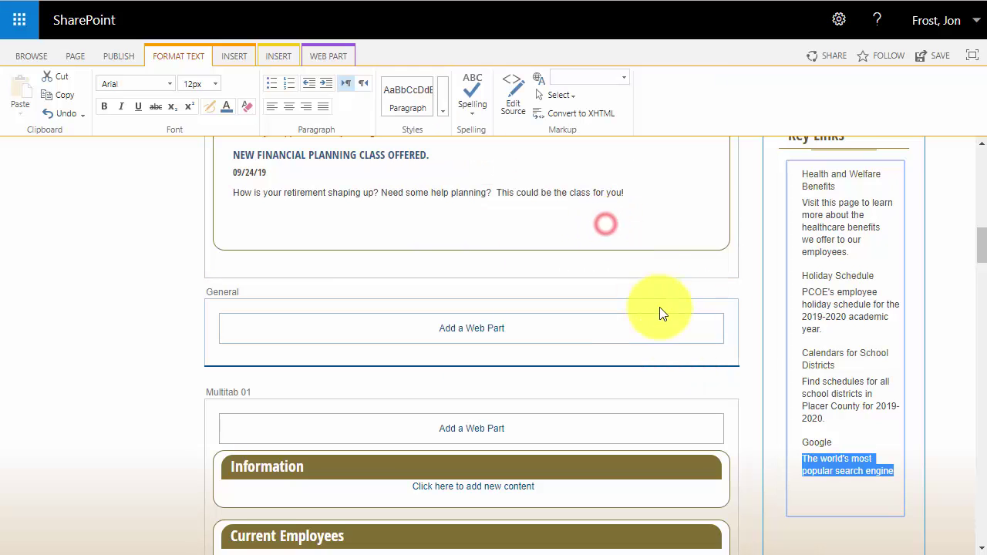
click(804, 527)
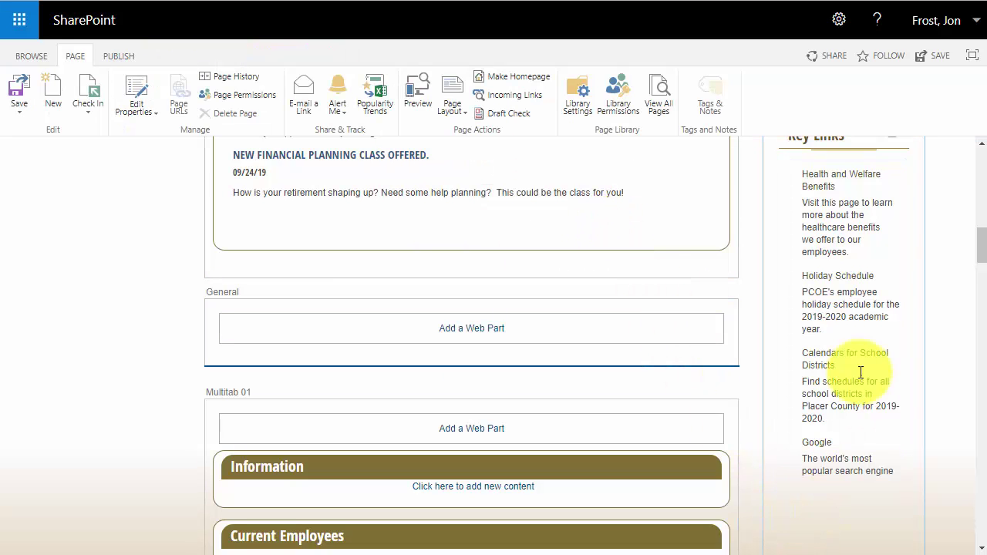
click(928, 59)
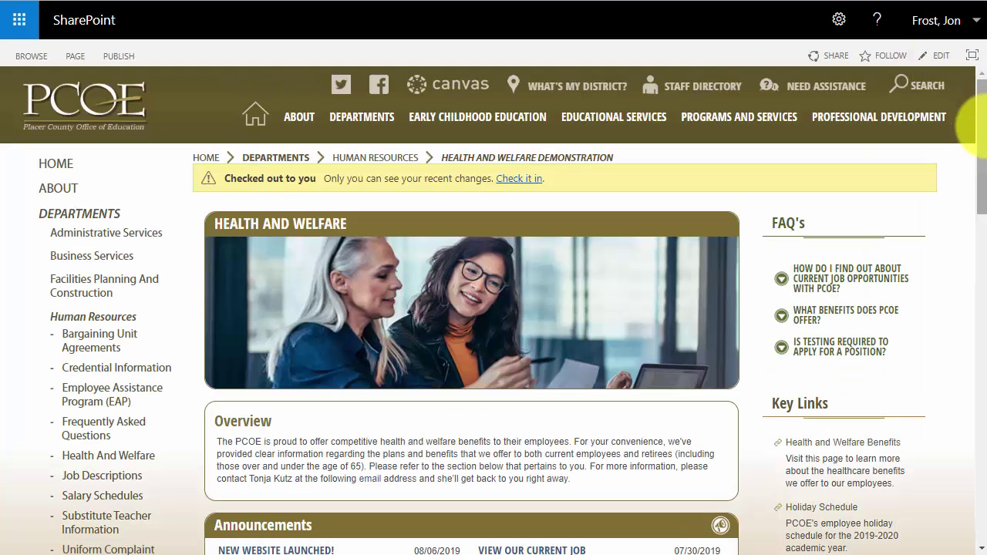
Step: Check in and publish the page, then scroll down through the published Contacts section
click(523, 183)
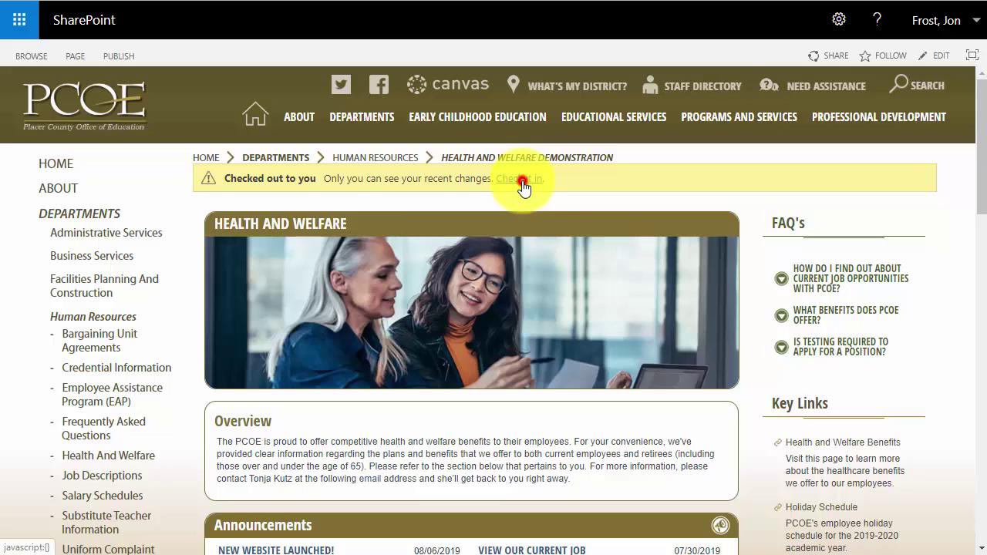
click(564, 341)
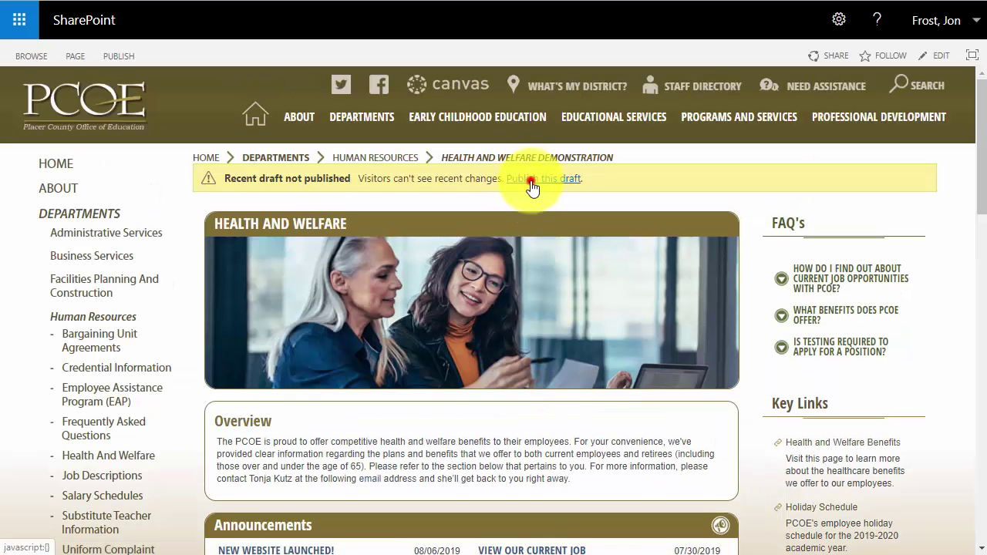
click(528, 183)
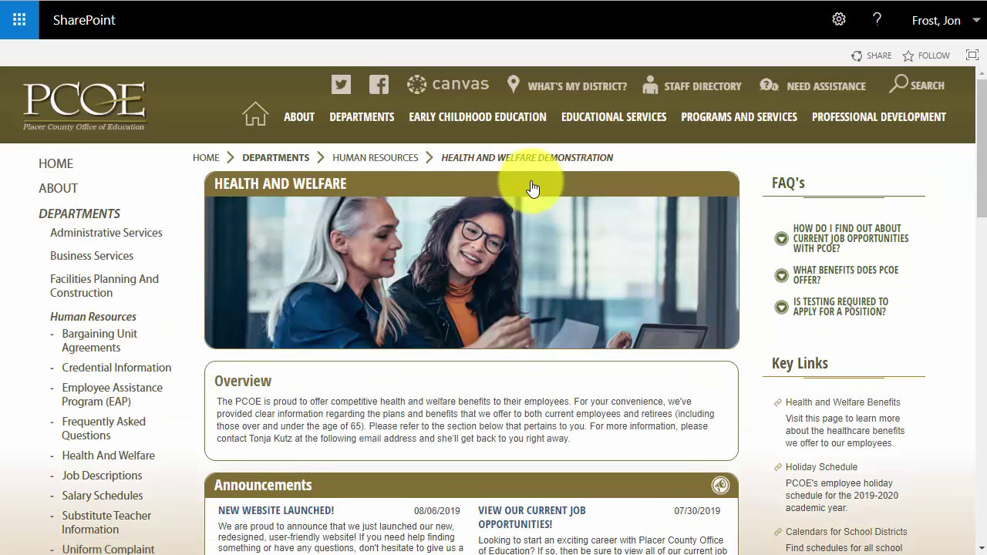
drag(980, 205, 964, 260)
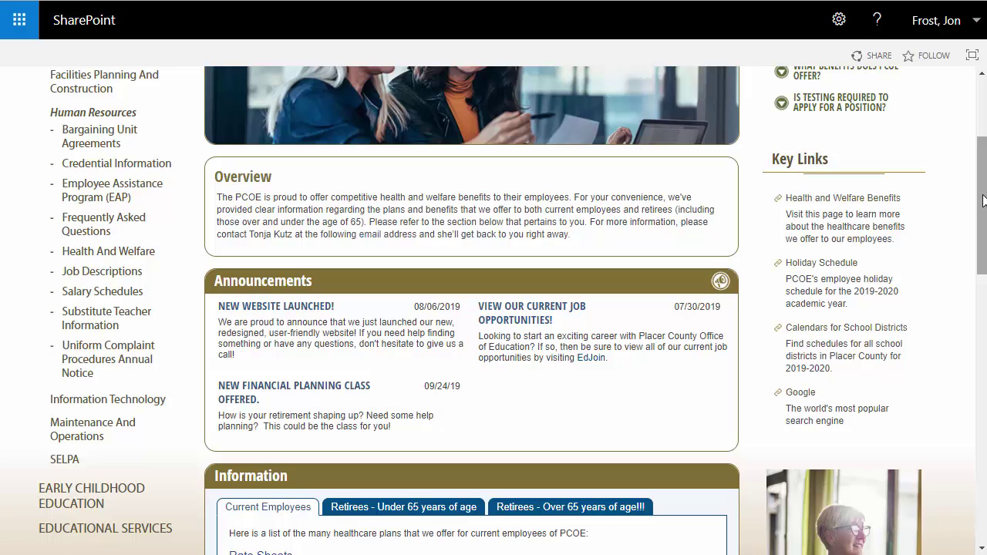
drag(983, 188, 983, 475)
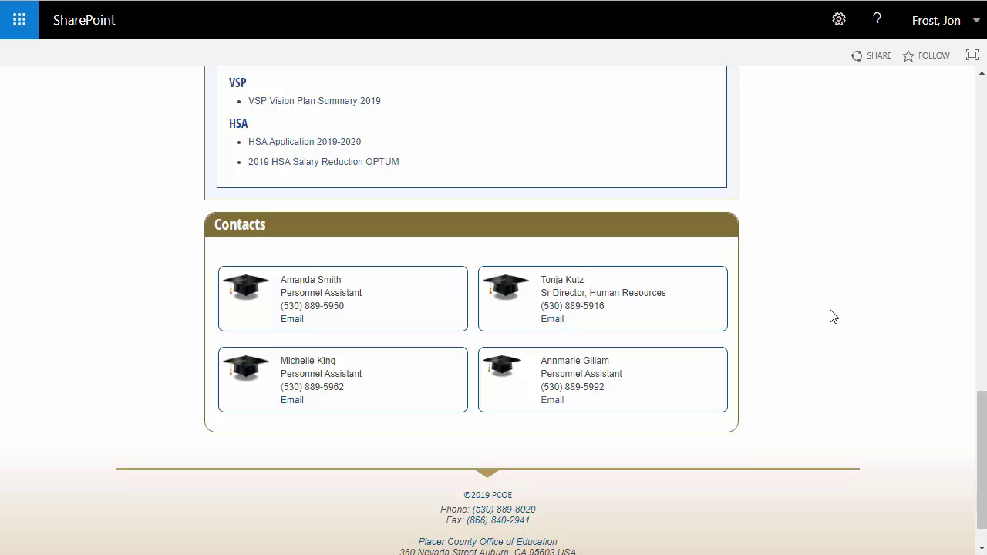
Step: Switch the Health and Welfare page to edit mode and select text in the Contacts staff entries
click(839, 25)
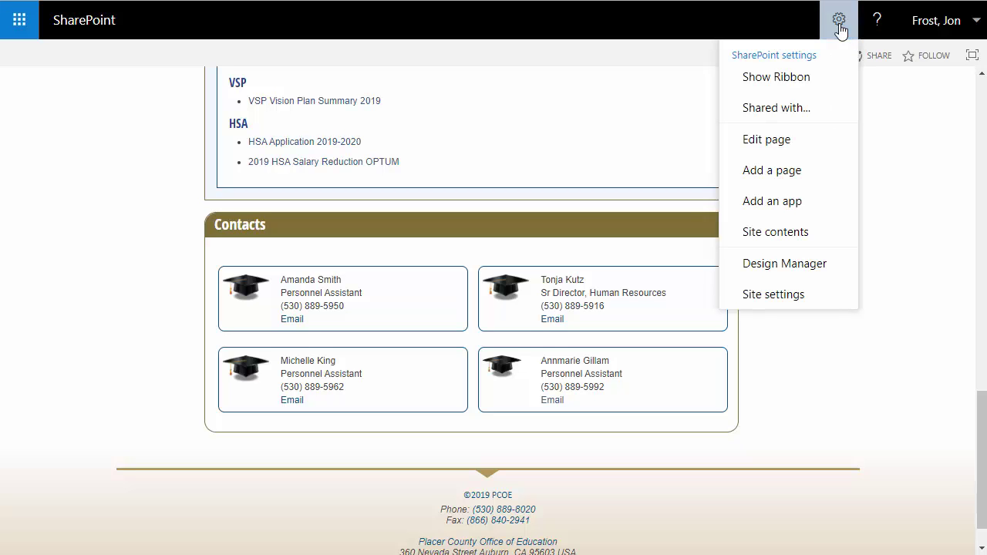
click(780, 144)
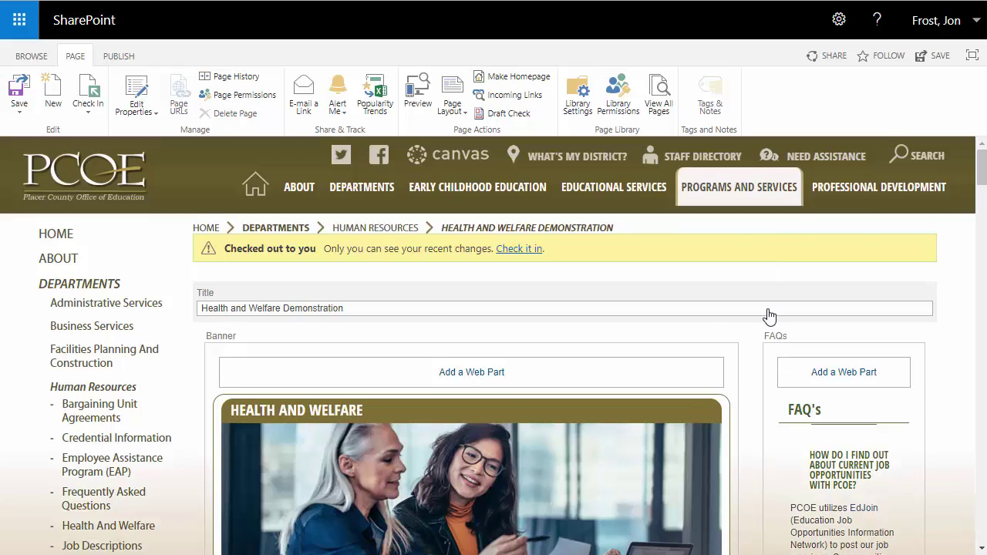
scroll(771, 320, down, 3)
scroll(775, 327, down, 15)
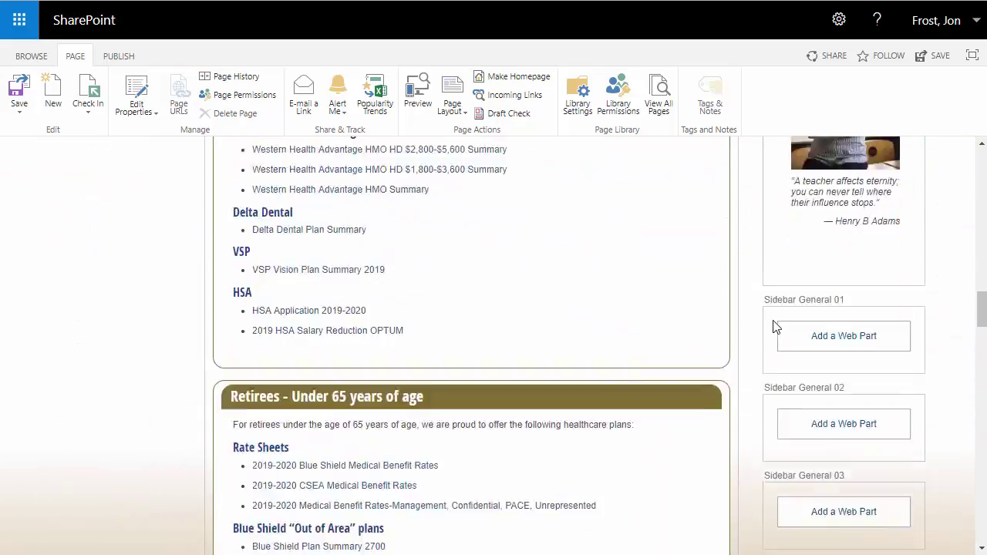
scroll(775, 327, down, 9)
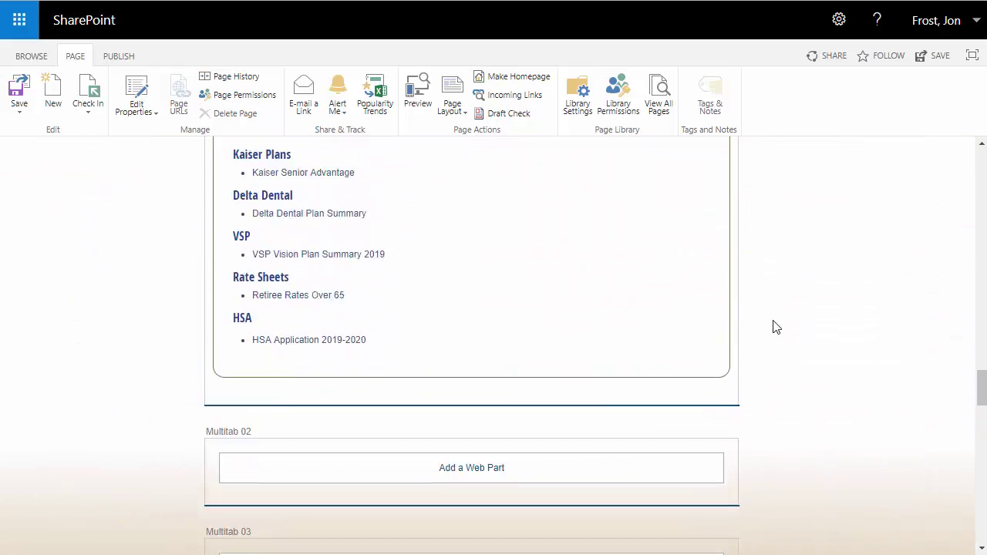
scroll(776, 327, down, 5)
scroll(776, 327, down, 7)
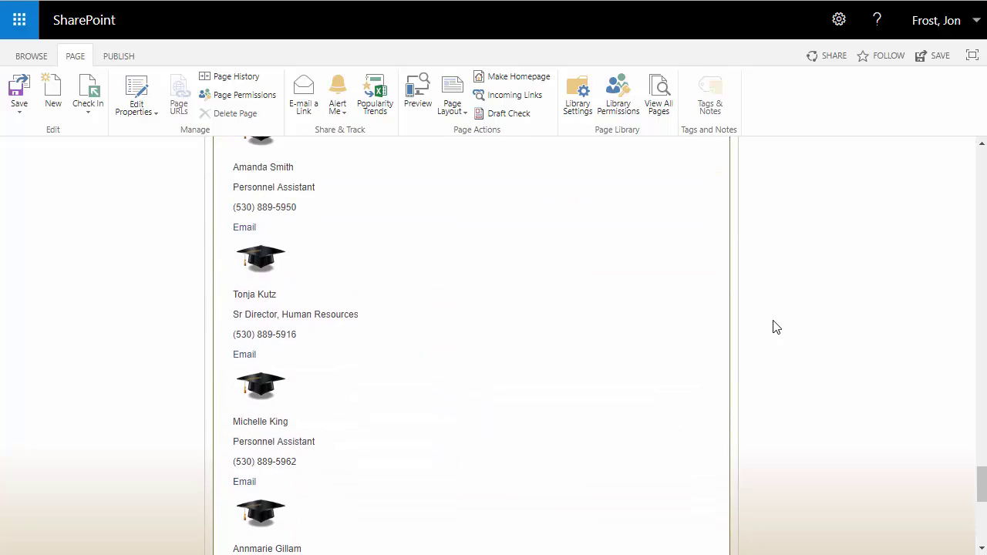
scroll(775, 327, up, 2)
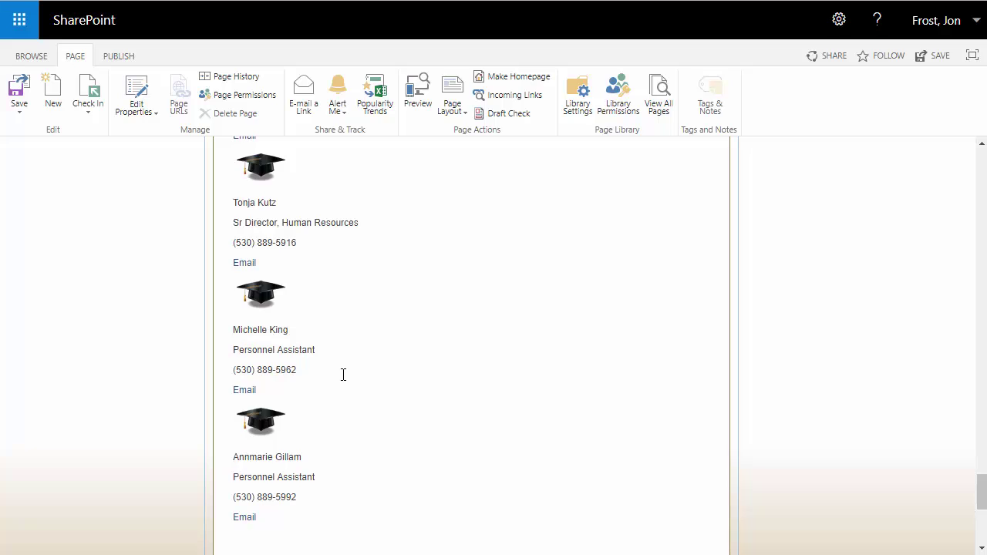
scroll(343, 375, down, 1)
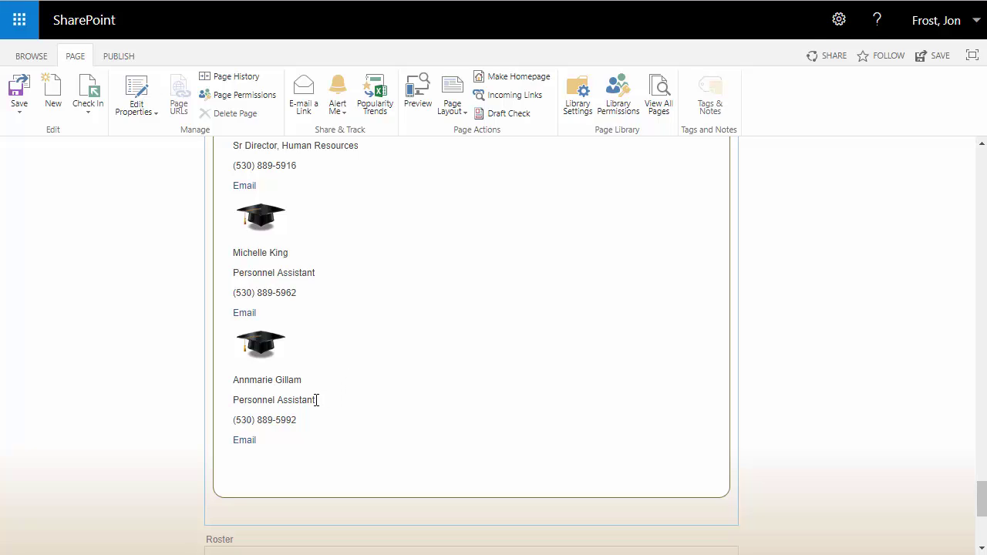
drag(316, 400, 237, 401)
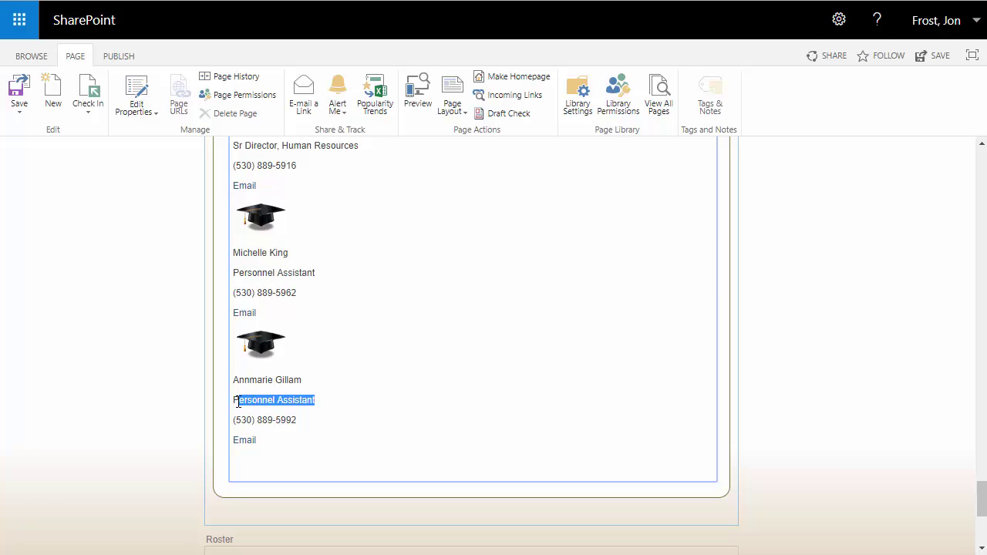
Step: Copy the last contact block, including its image, and paste a duplicate below it
click(458, 437)
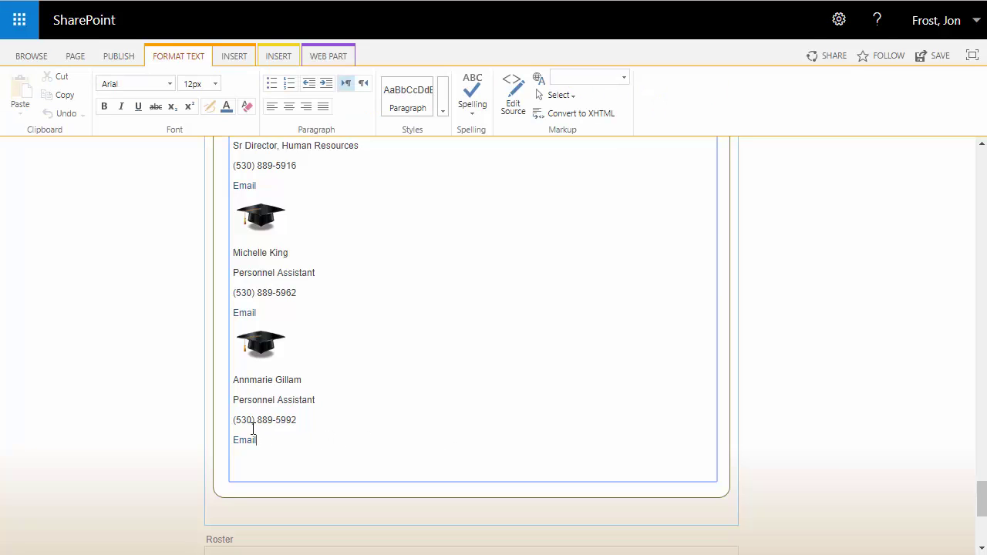
drag(253, 429, 233, 346)
key(ctrl+c)
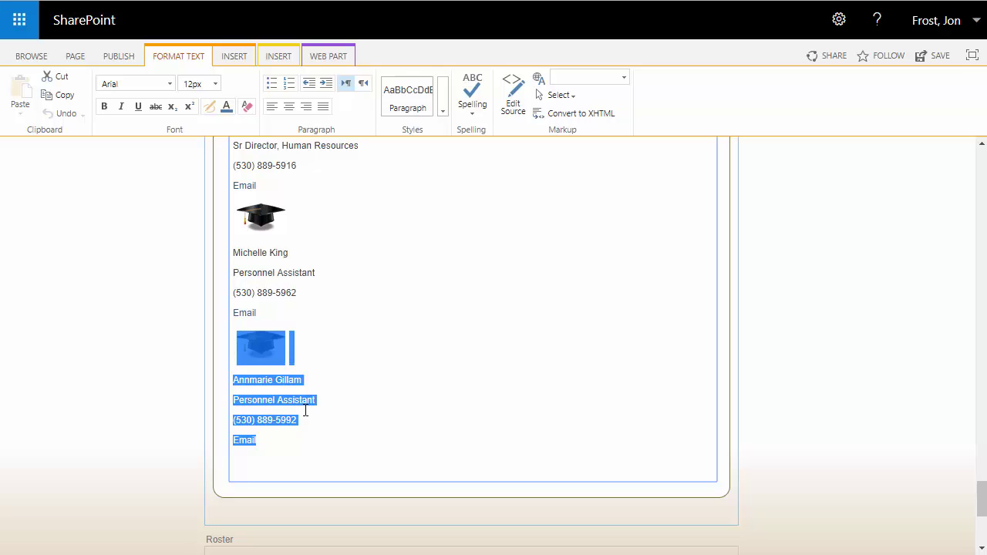
click(291, 437)
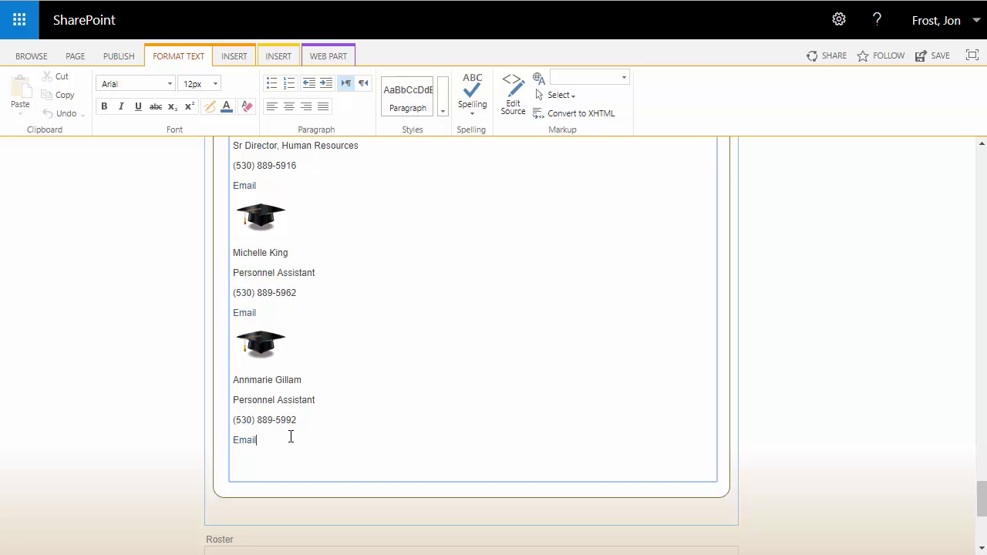
key(Return)
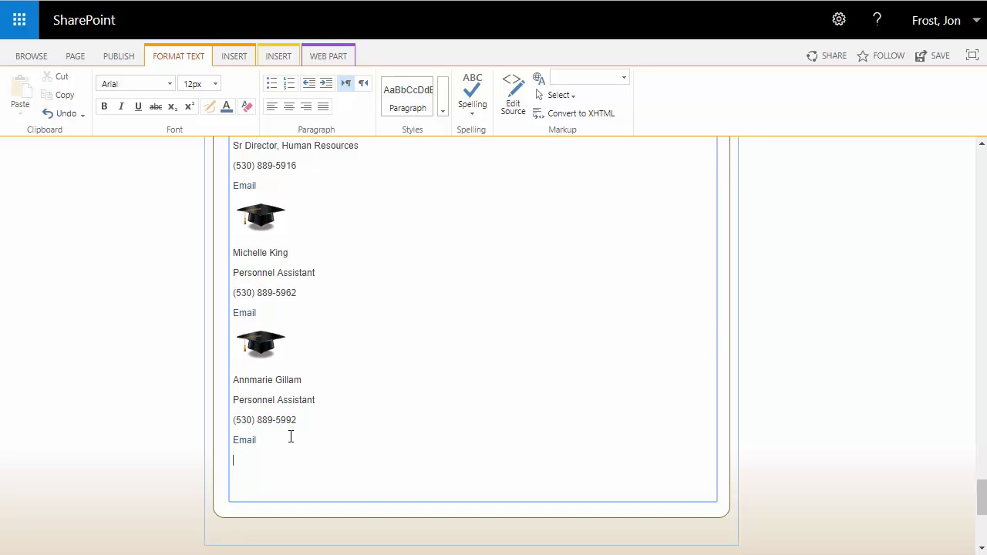
key(ctrl+v)
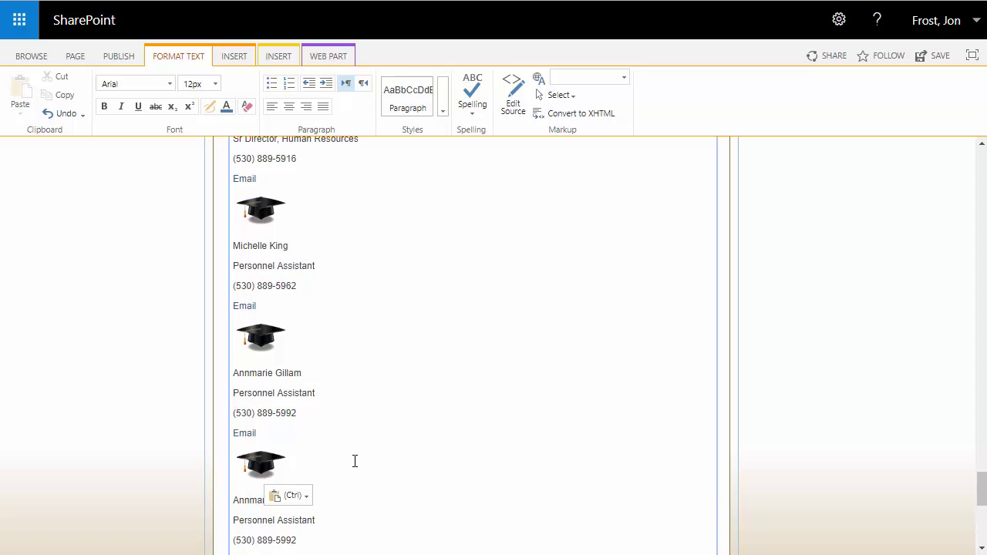
Step: Replace the duplicate's name with the new staff member's name and set its phone to NA
scroll(355, 461, down, 2)
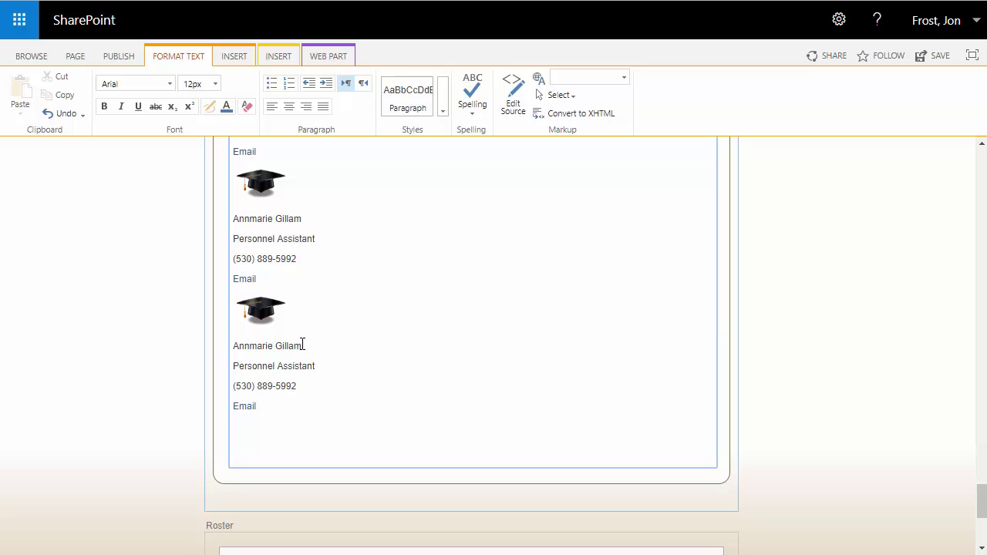
drag(302, 344, 235, 347)
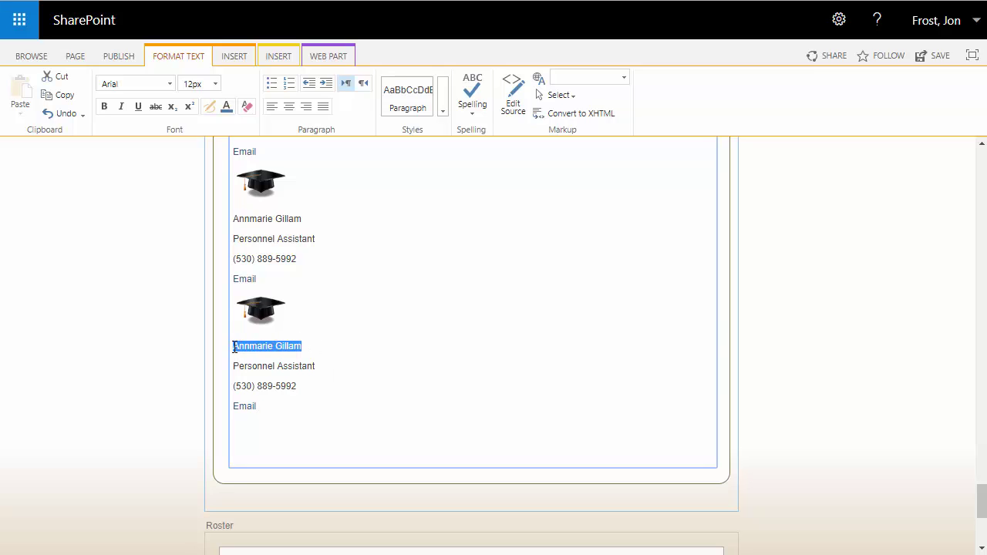
key(BackSpace)
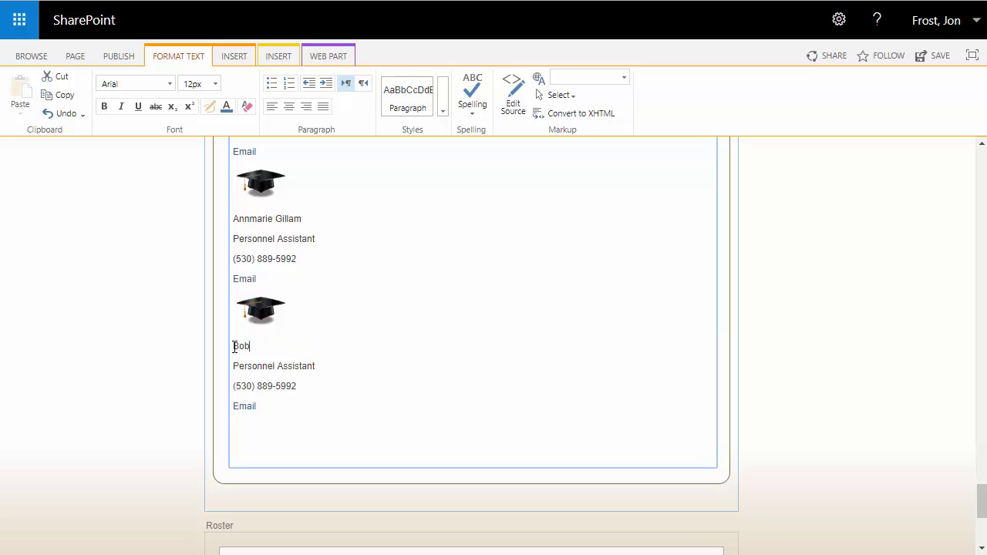
text(Bob Smith)
drag(306, 386, 233, 385)
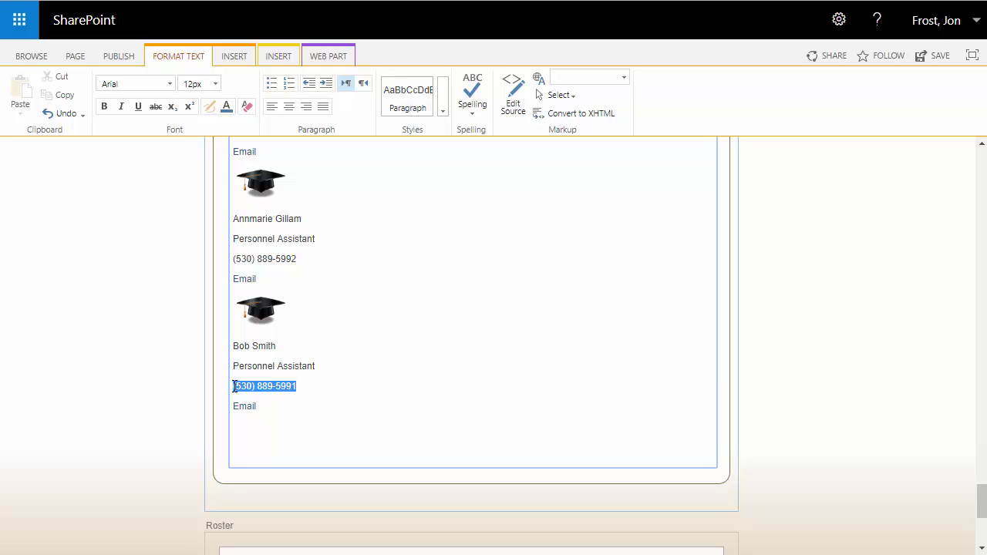
text(NA)
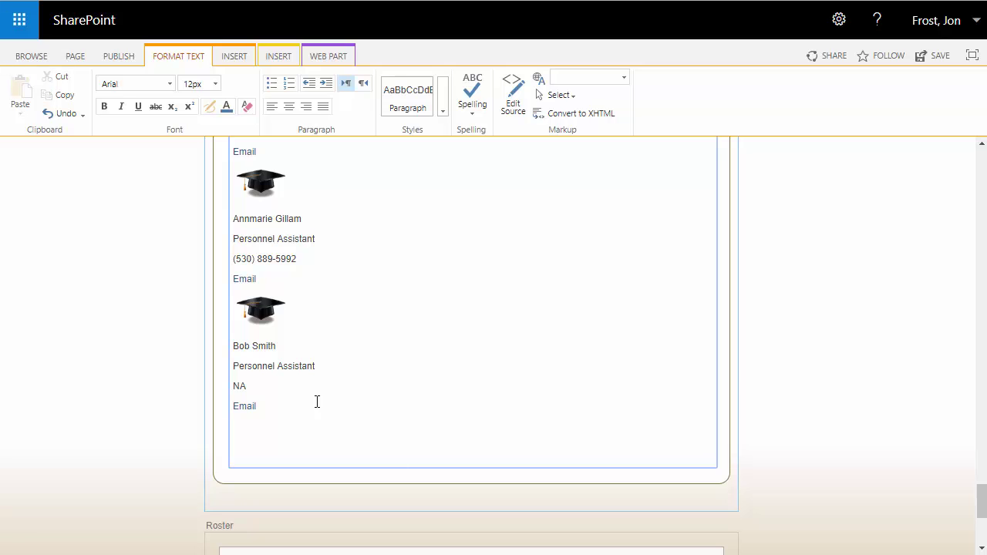
Step: Change the new contact's Email link mailto address to the staff member's own address
click(246, 405)
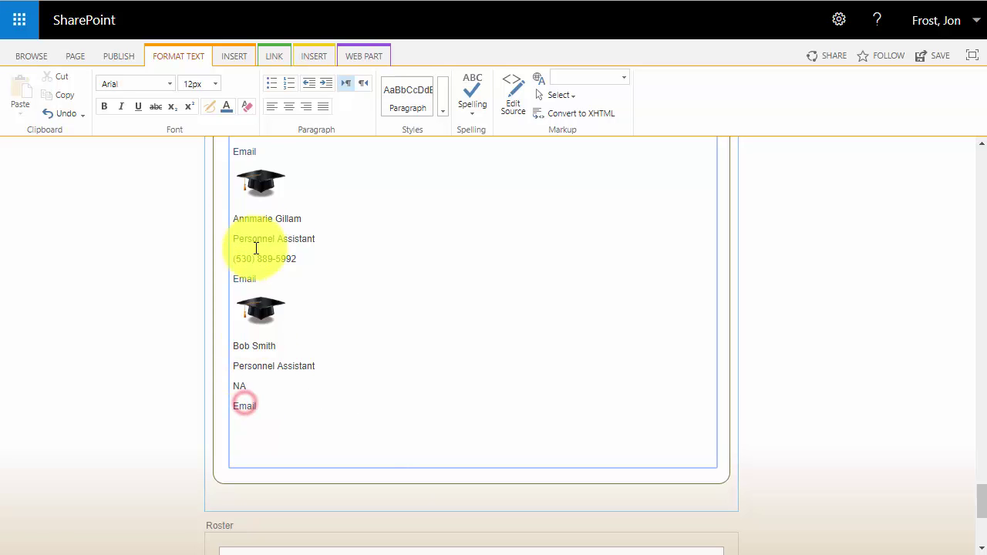
click(276, 54)
click(193, 77)
click(192, 78)
key(BackSpace)
key(BackSpace)
key(BackSpace)
key(BackSpace)
key(BackSpace)
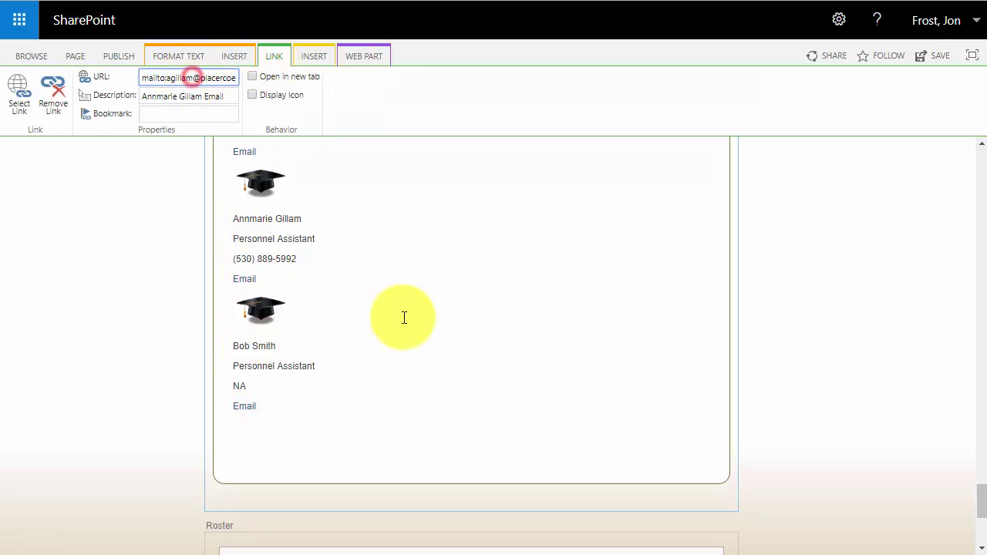
key(BackSpace)
key(BackSpace)
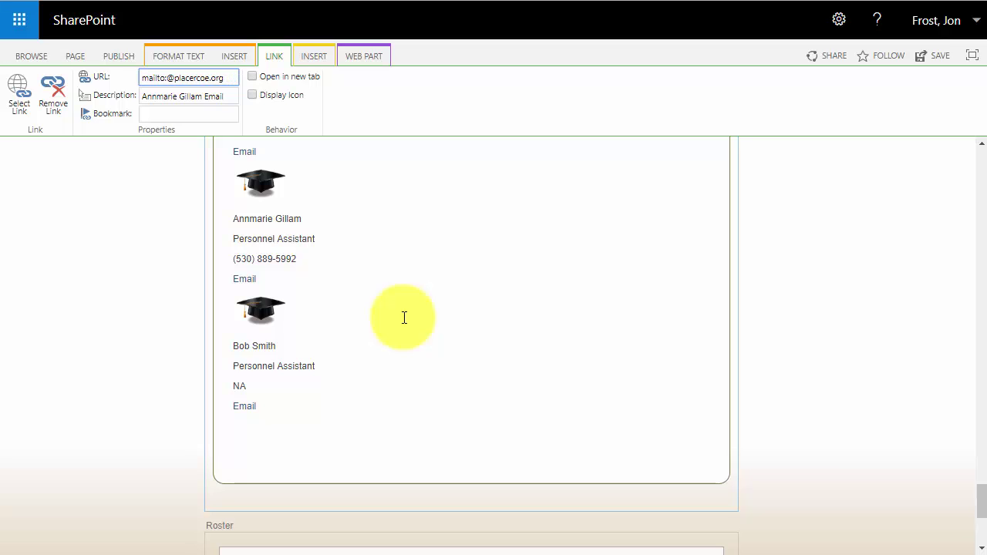
text(BSmith)
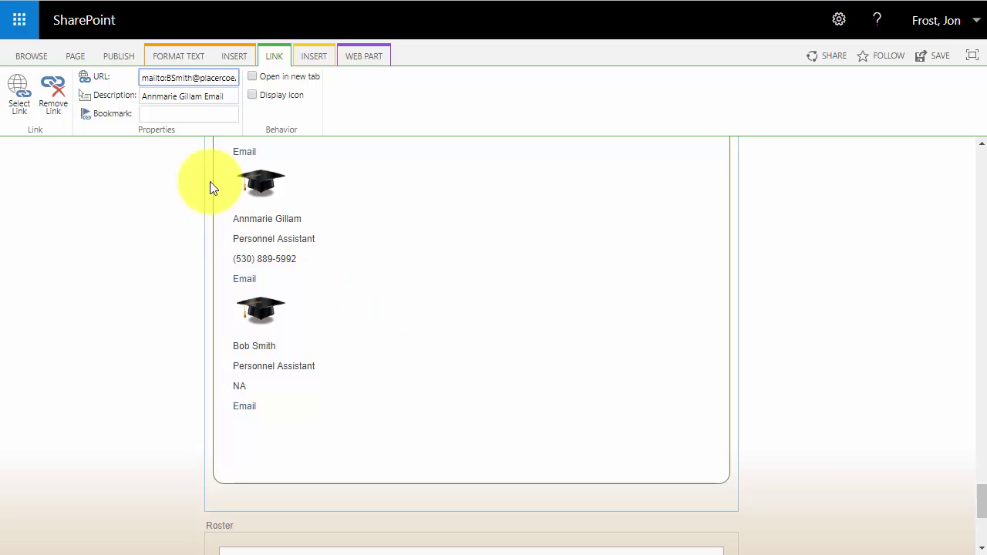
Step: Relabel the Email link's description with the staff member's name and save the page
click(222, 97)
text(Bob)
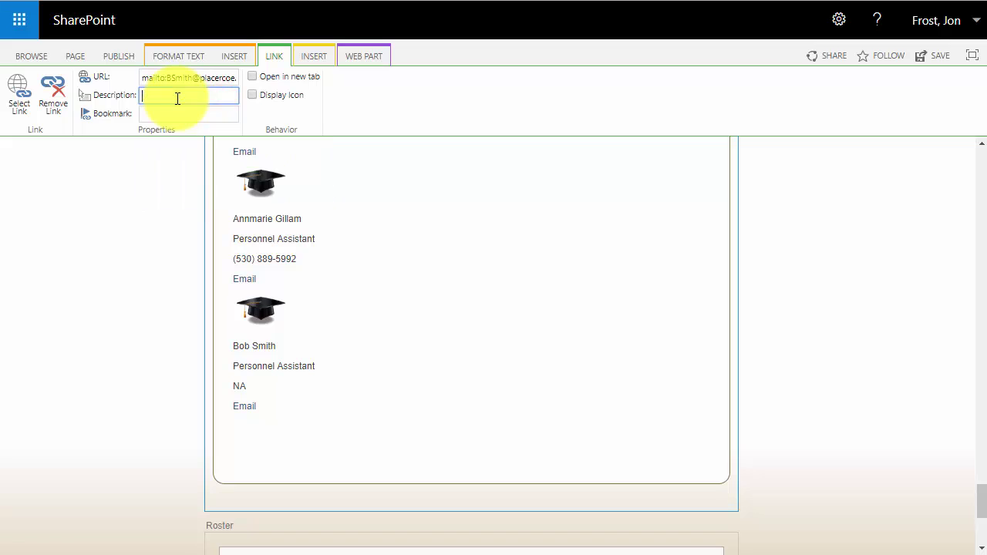
text( Smith Email)
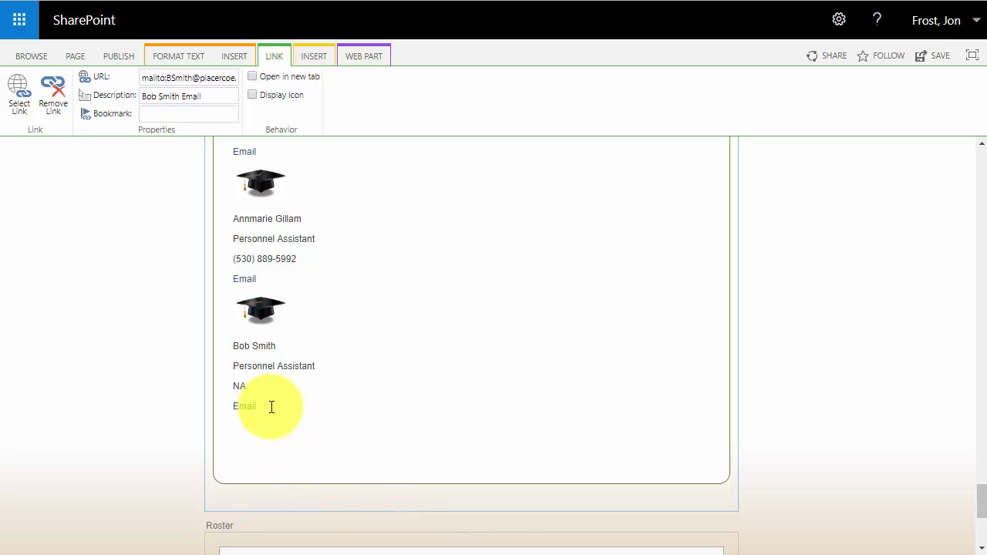
click(929, 59)
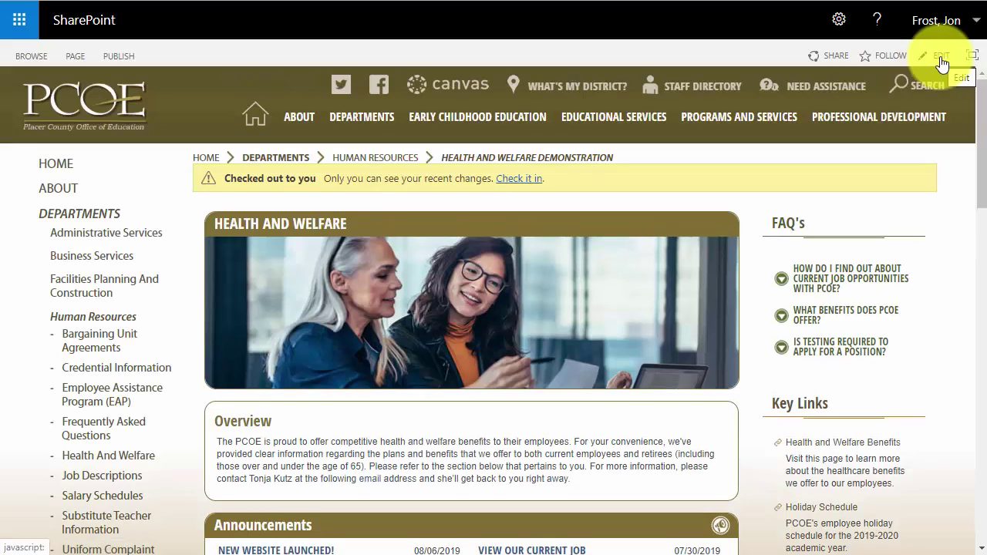
Step: Check in and publish the Health and Welfare page, then confirm the fifth Personnel Assistant contact card
click(518, 179)
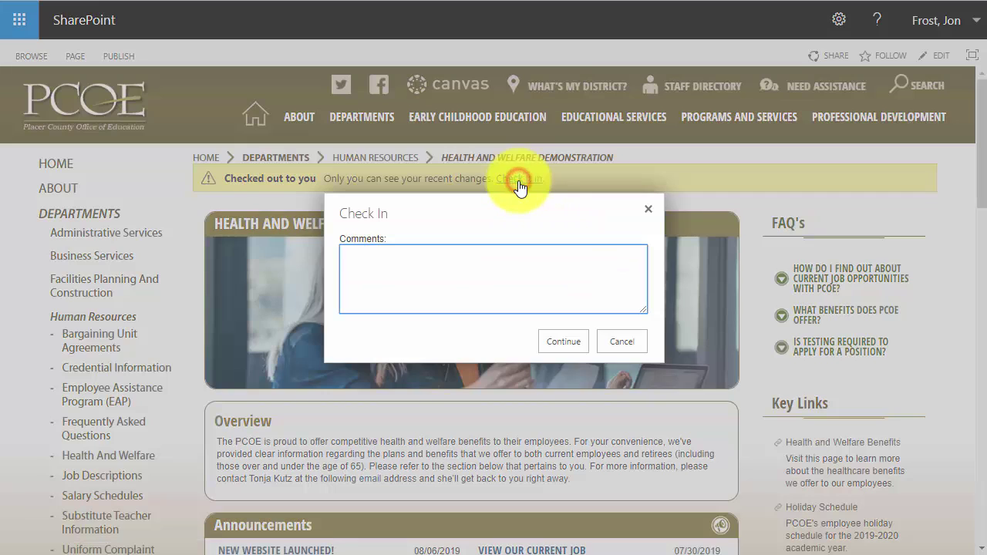
click(563, 340)
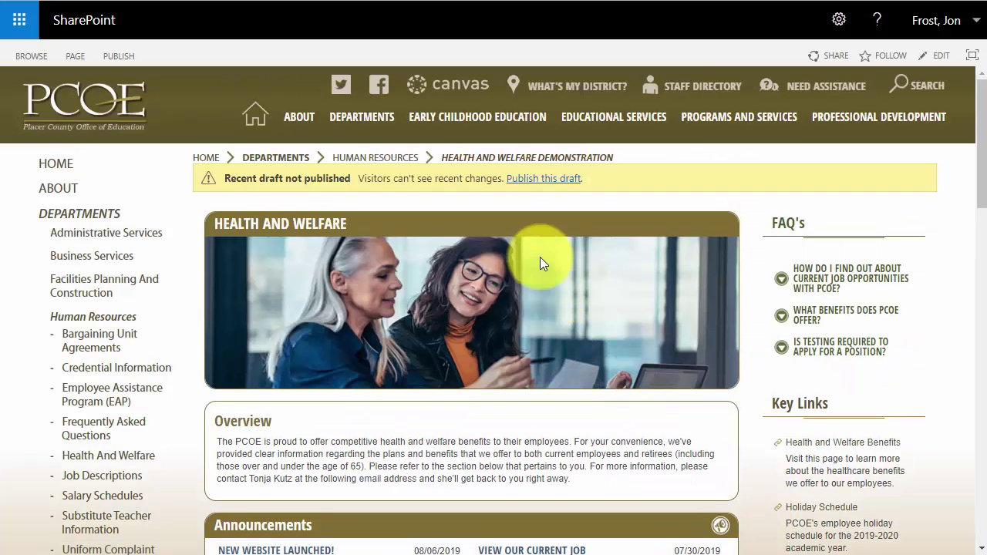
click(526, 184)
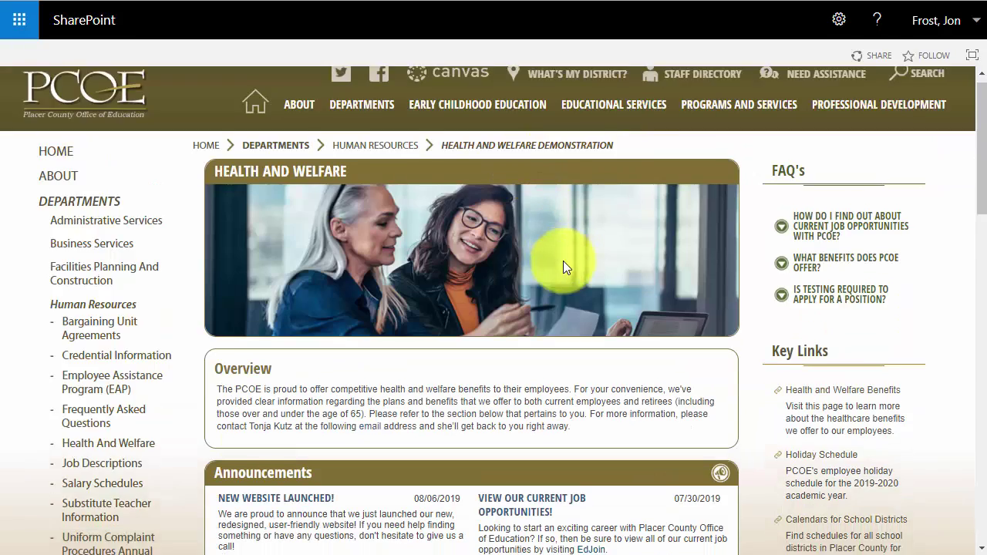
scroll(564, 269, down, 6)
scroll(568, 287, down, 10)
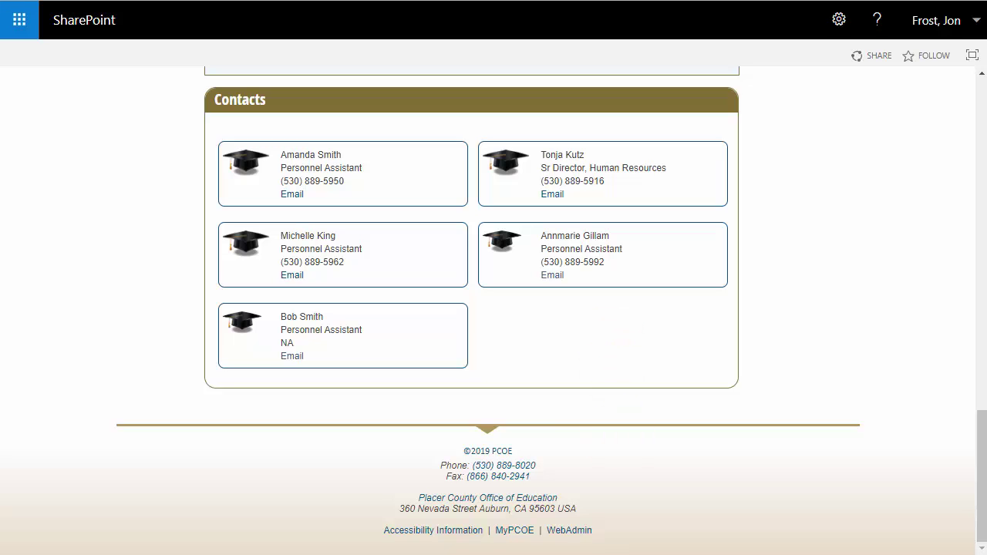
drag(977, 440, 976, 42)
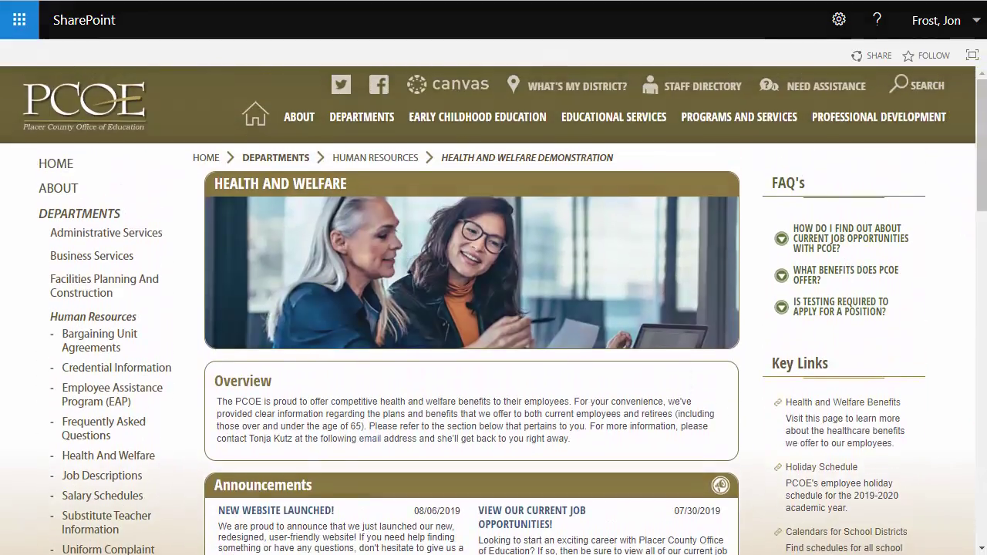